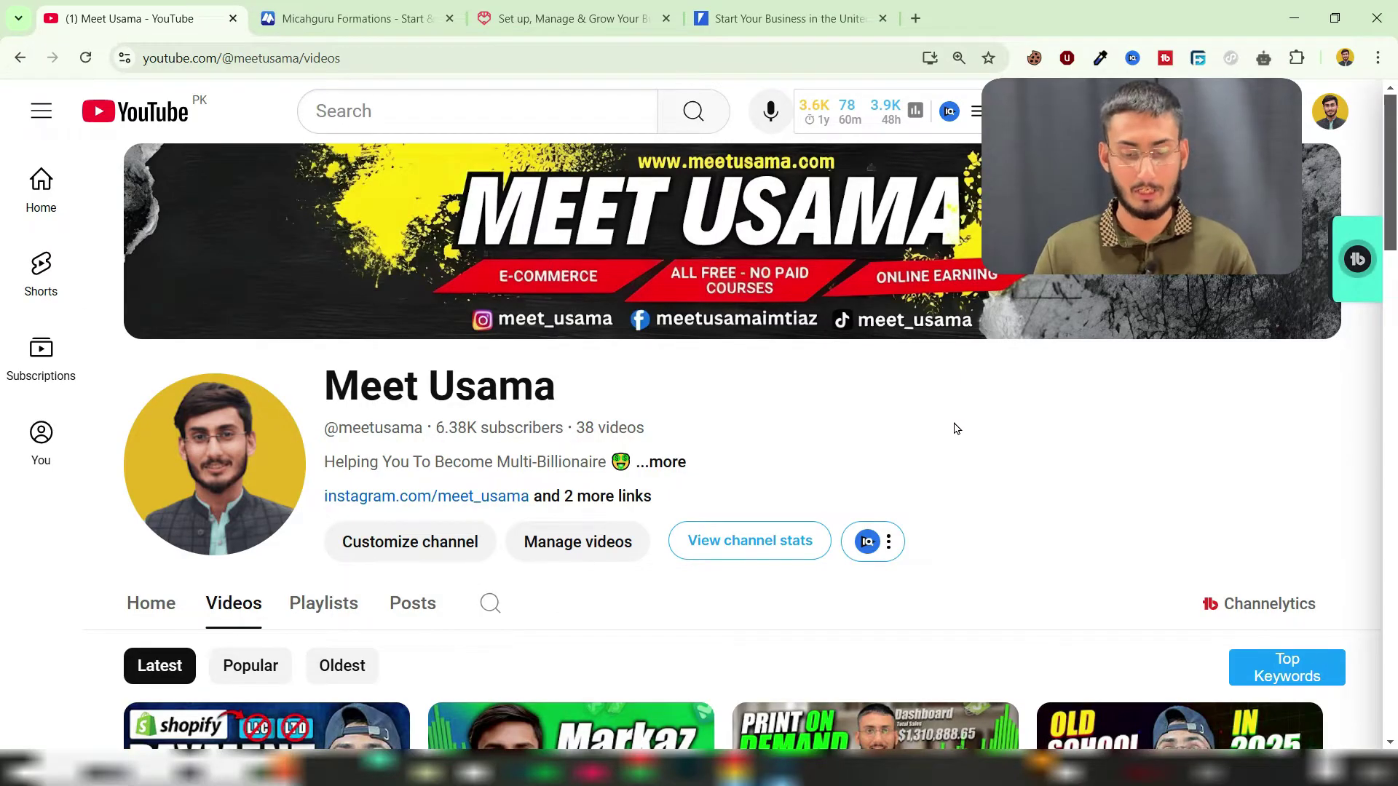
Step: Scroll down the YouTube channel's Videos tab to browse its latest uploads
{"action": "scroll", "coordinate": [956, 428], "scroll_direction": "down", "scroll_amount": 3}
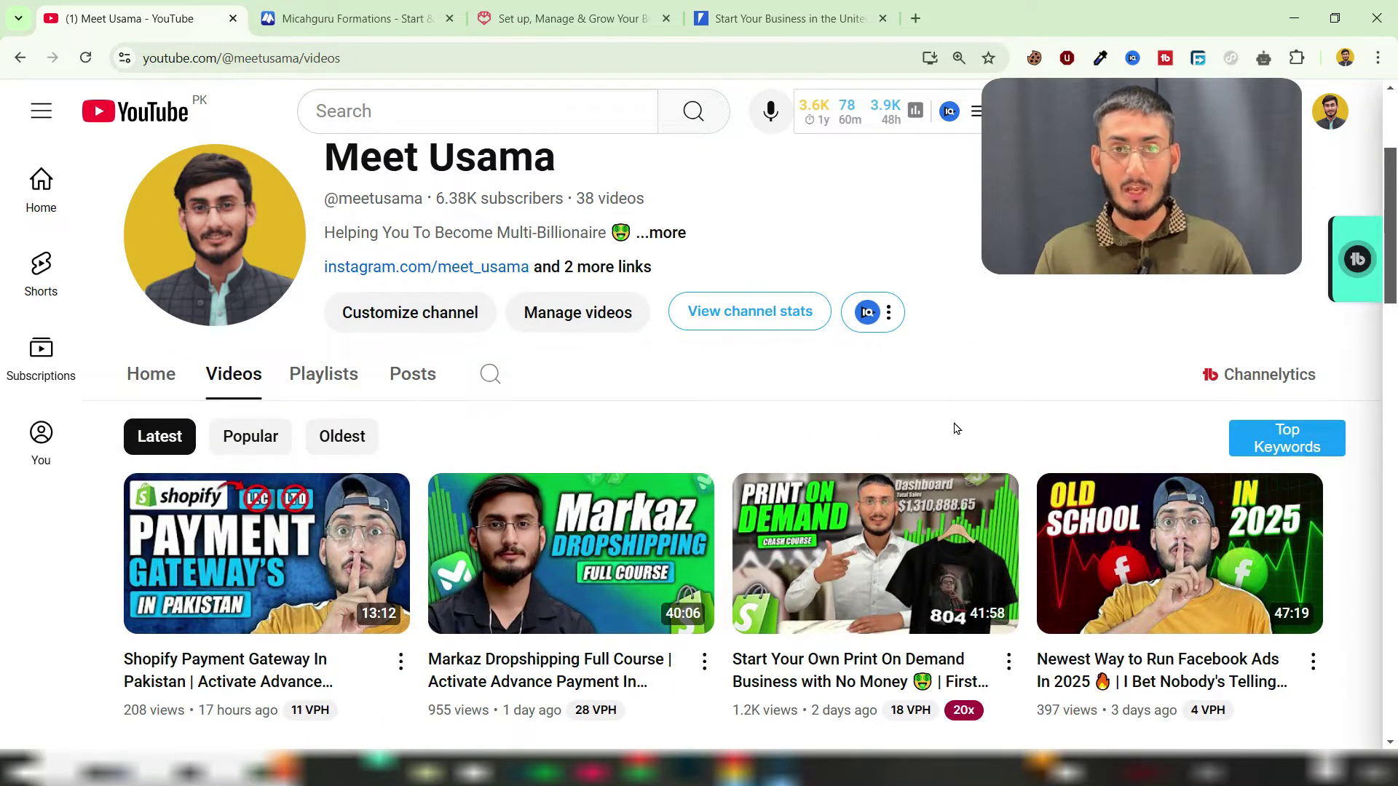
Step: Leave the YouTube video list and switch to the Micahguru Formations browser tab
{"action": "mouse_move", "coordinate": [230, 541]}
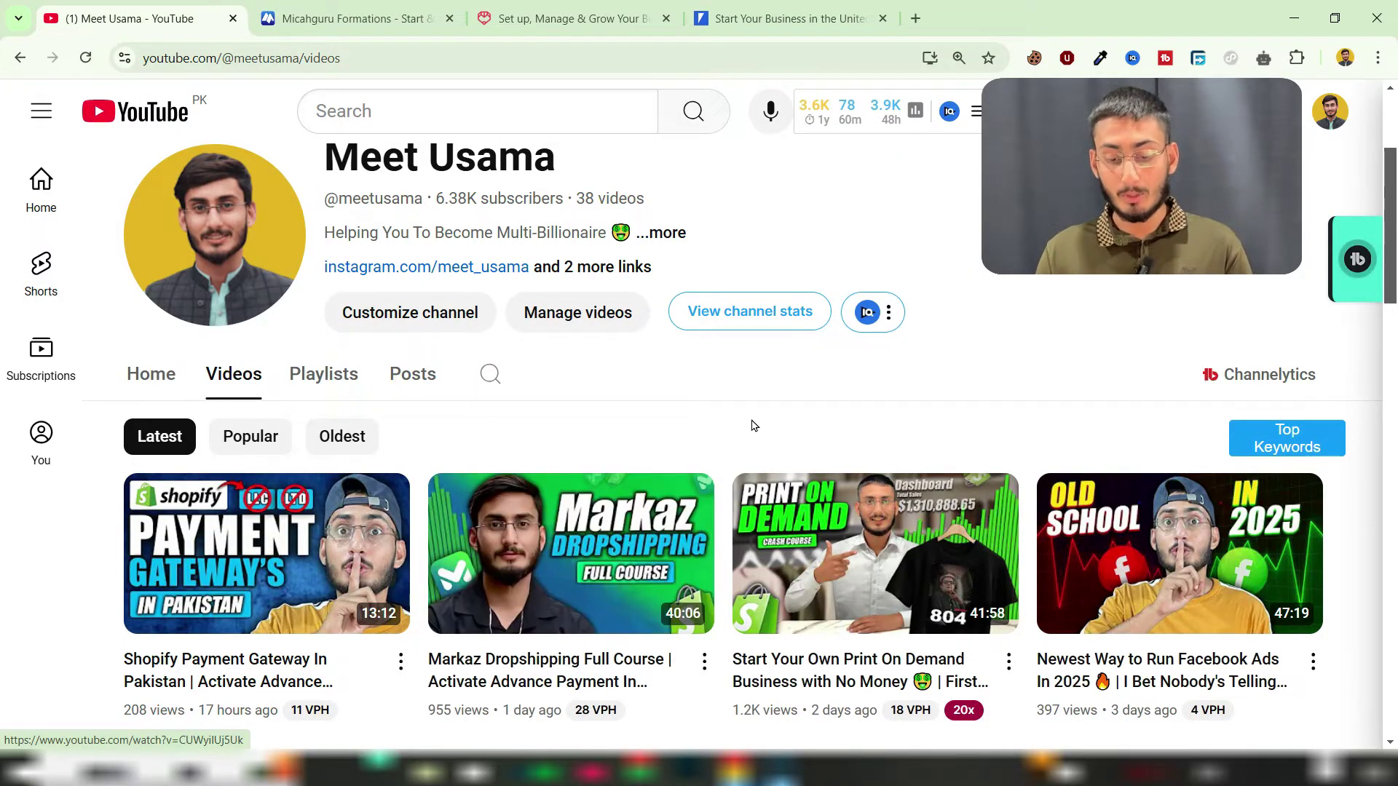
{"action": "mouse_move", "coordinate": [822, 480]}
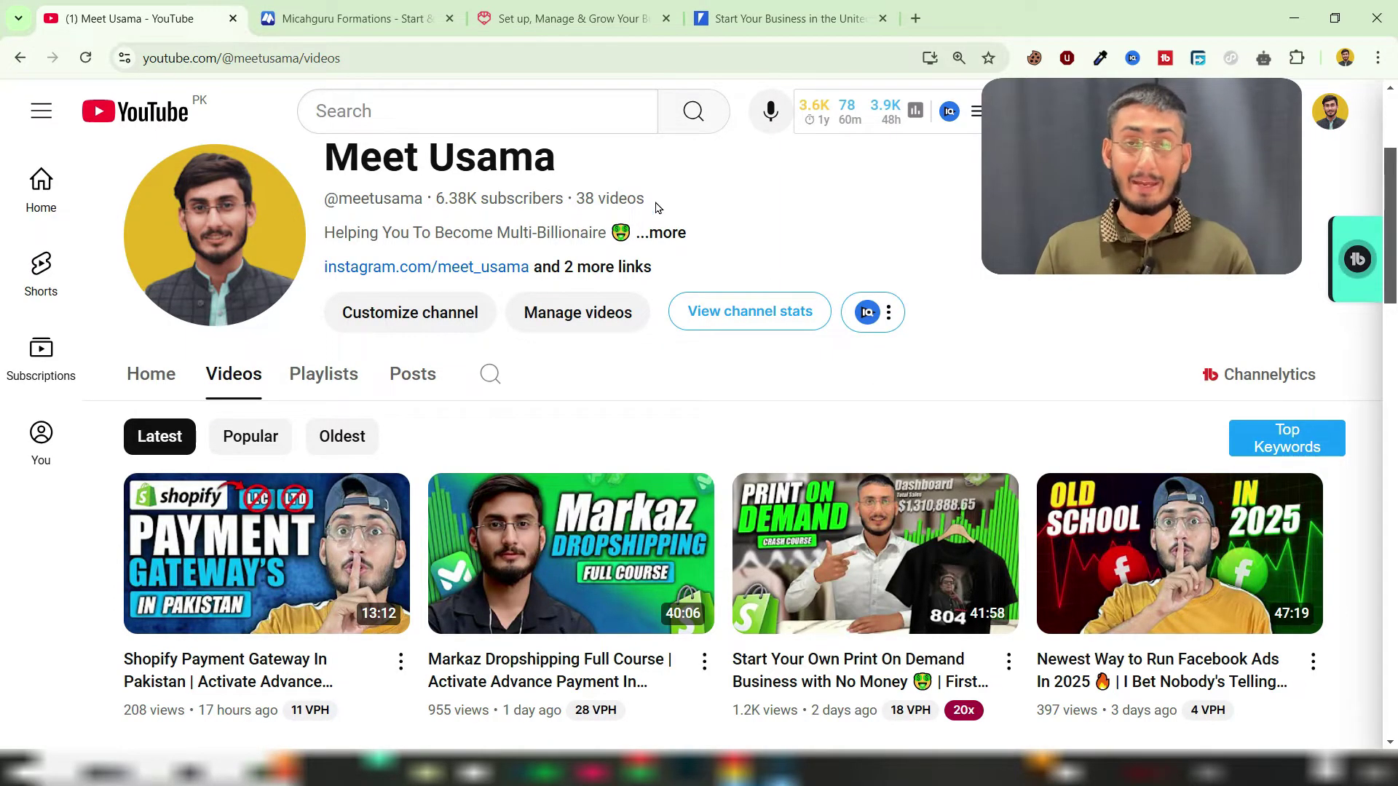
{"action": "left_click", "coordinate": [388, 18]}
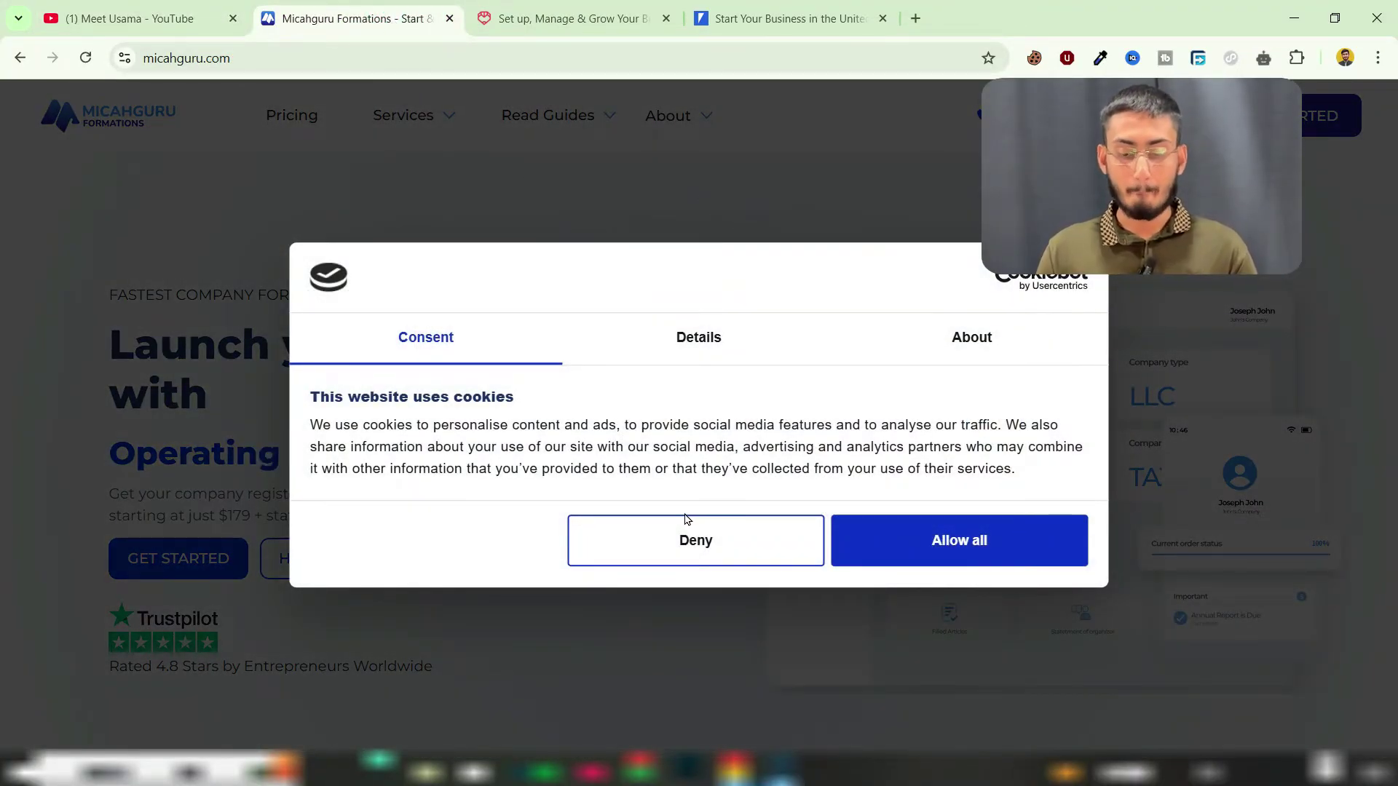
Step: Allow all cookies on Micahguru Formations, then start registration with GET STARTED in a new tab
{"action": "left_click", "coordinate": [950, 551]}
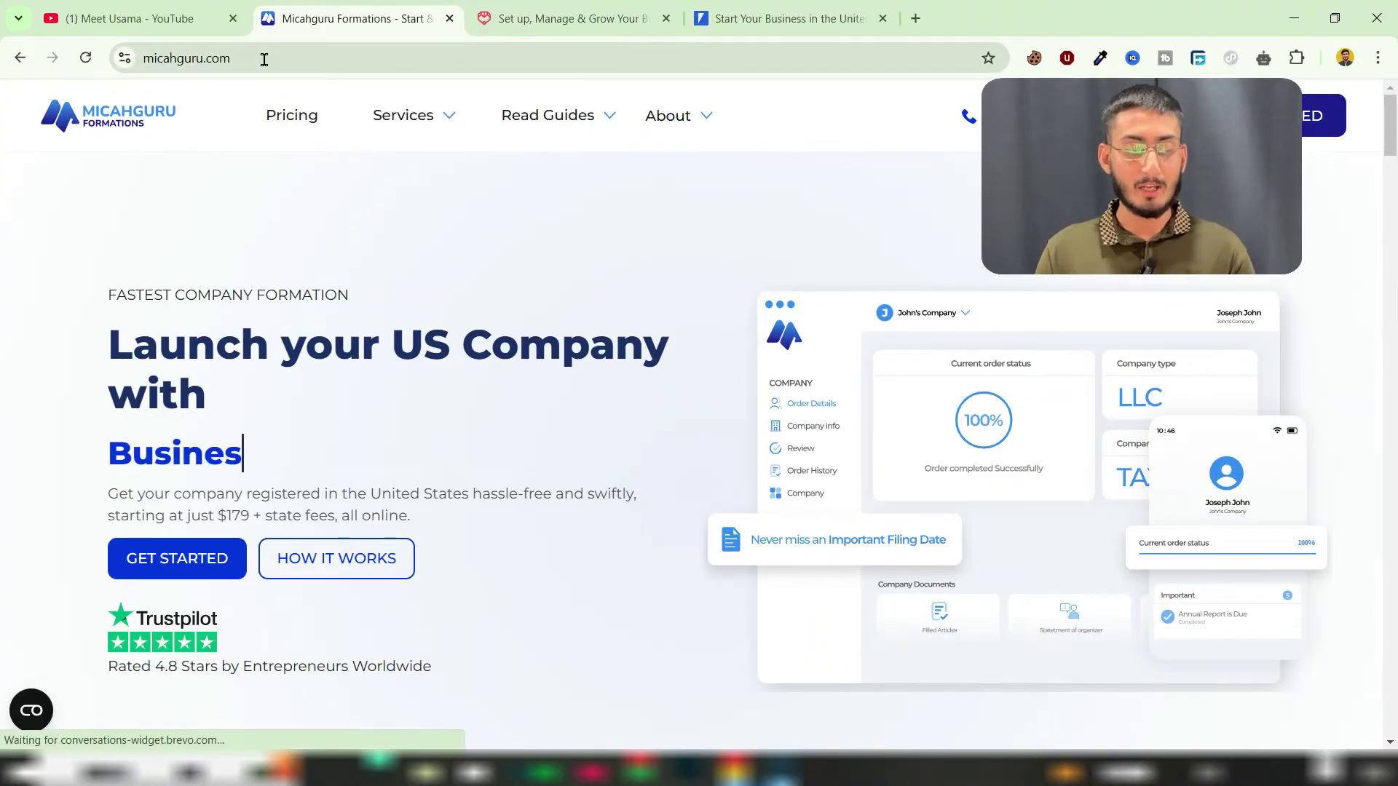
{"action": "left_click_drag", "start_coordinate": [262, 57], "coordinate": [144, 61]}
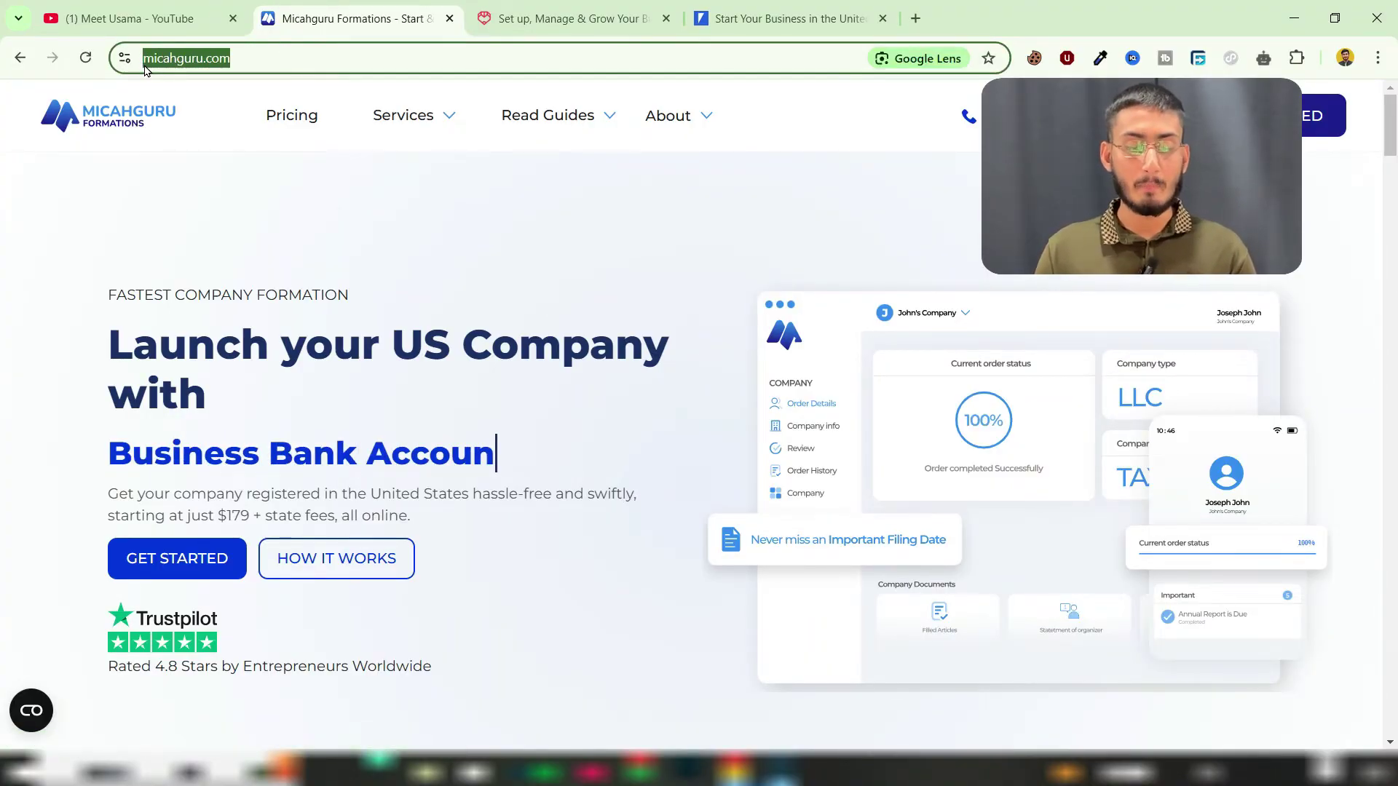
{"action": "left_click", "coordinate": [213, 117]}
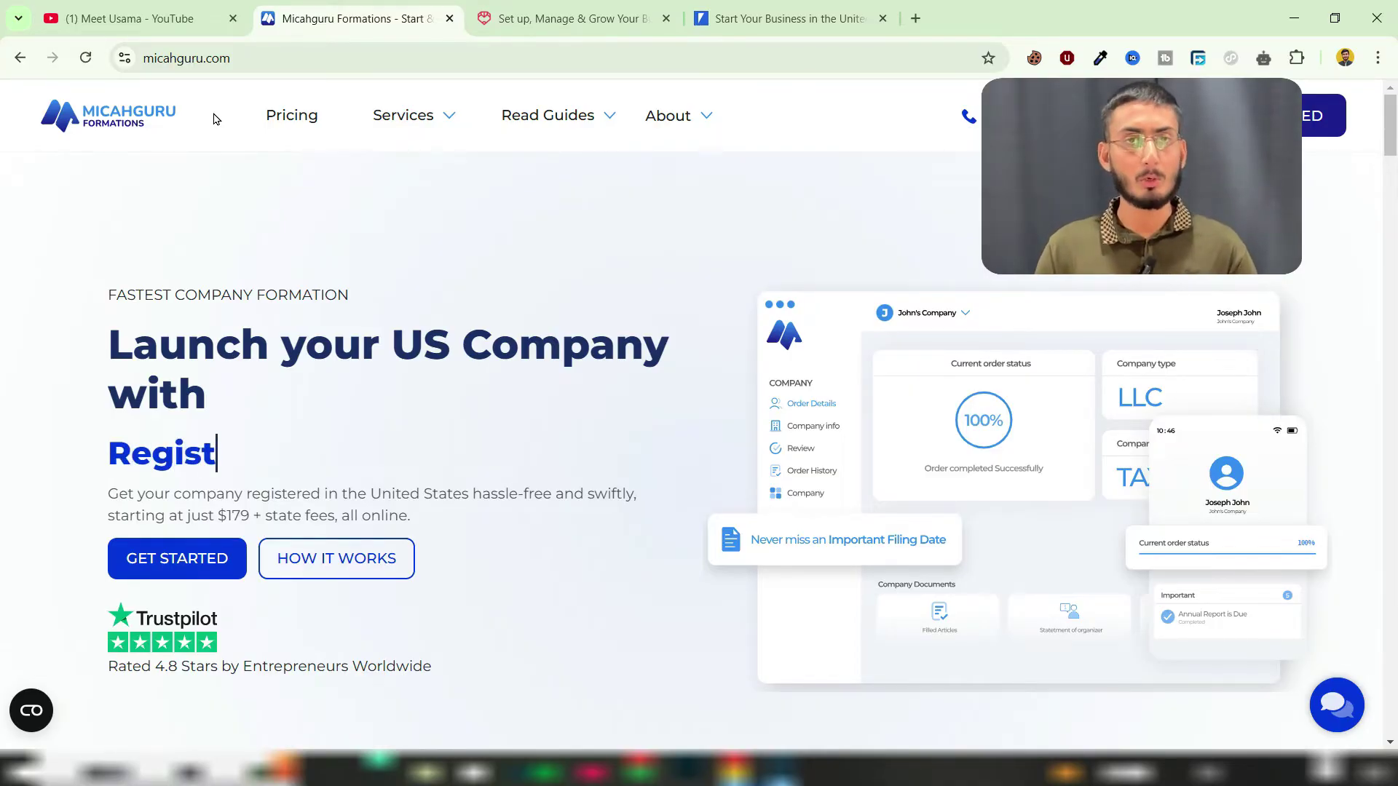
{"action": "left_click_drag", "start_coordinate": [133, 342], "coordinate": [296, 391]}
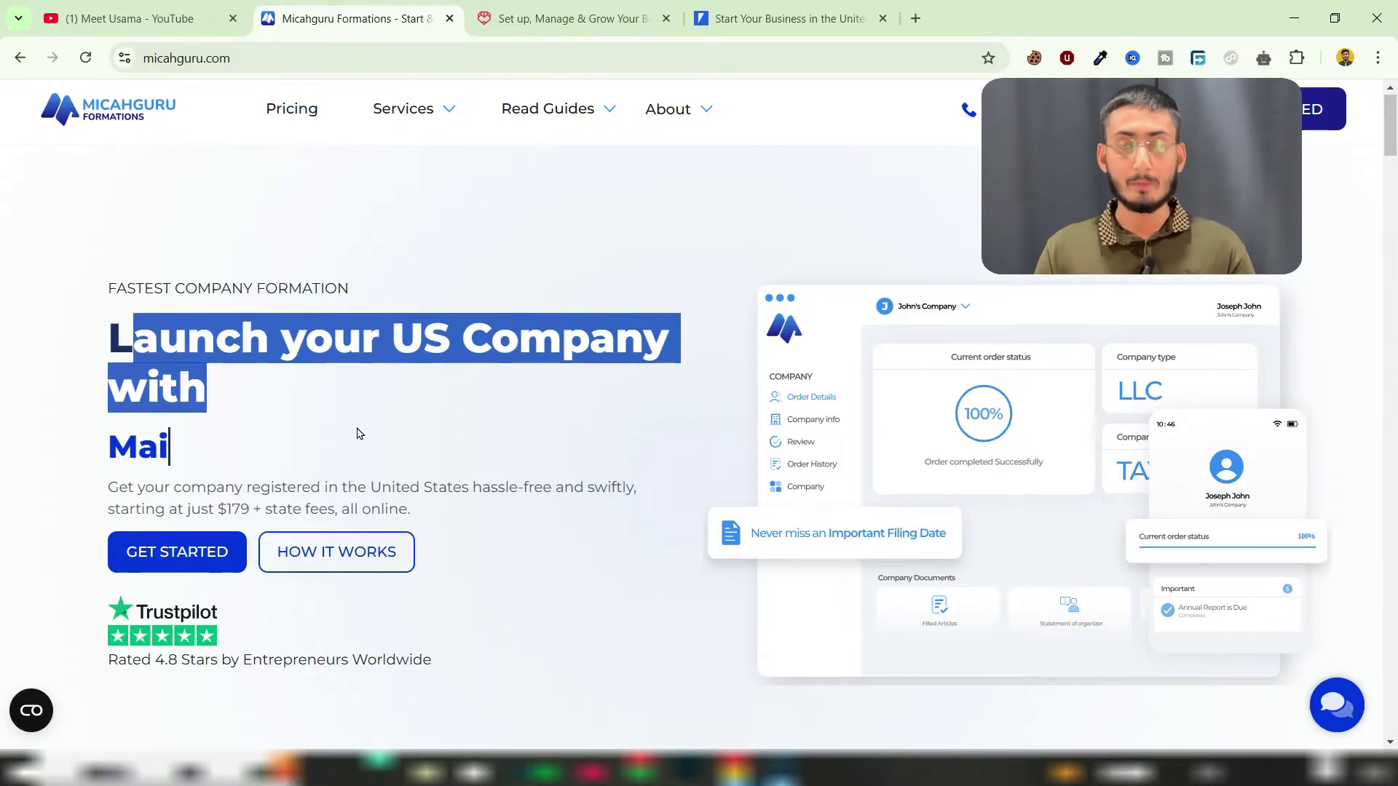
{"action": "scroll", "coordinate": [357, 433], "scroll_direction": "down", "scroll_amount": 2}
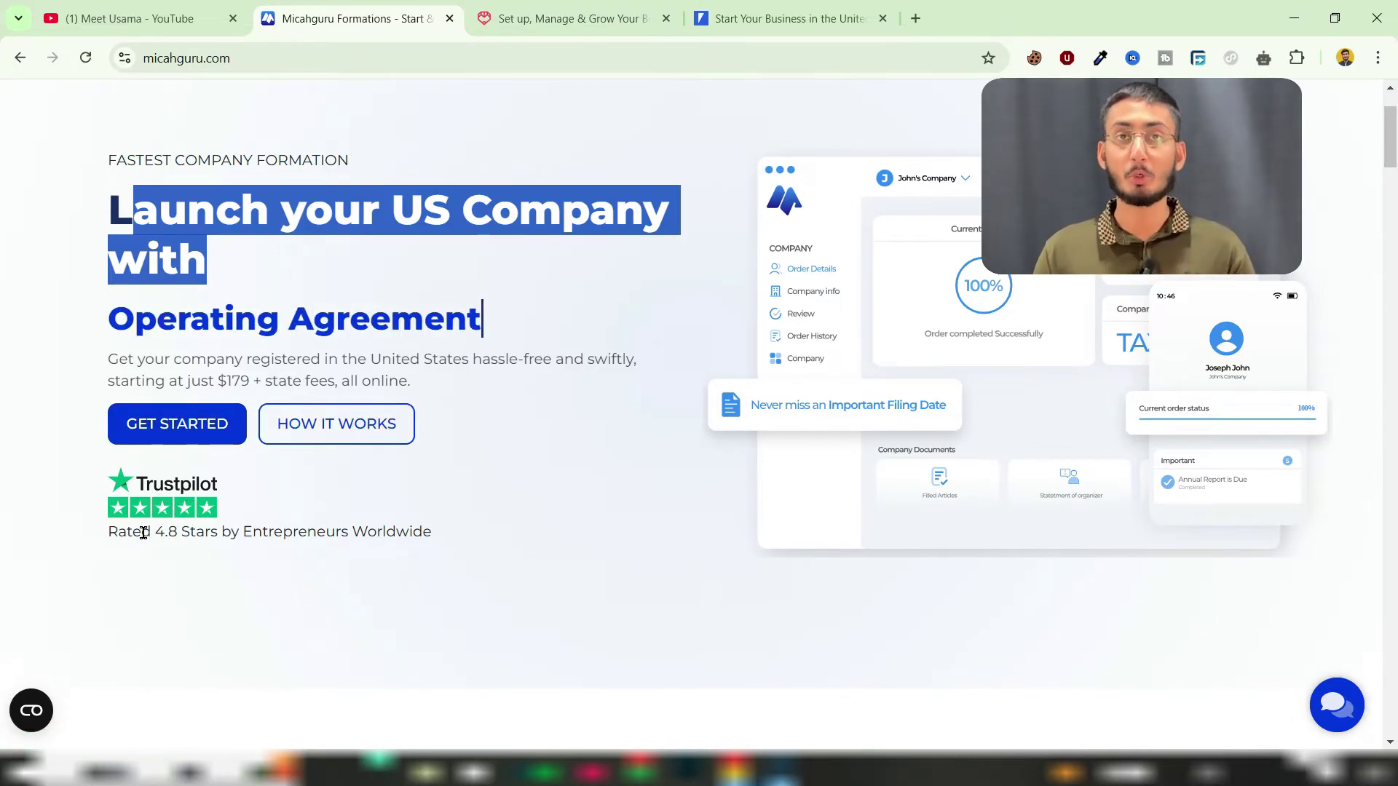
{"action": "left_click_drag", "start_coordinate": [145, 534], "coordinate": [210, 534]}
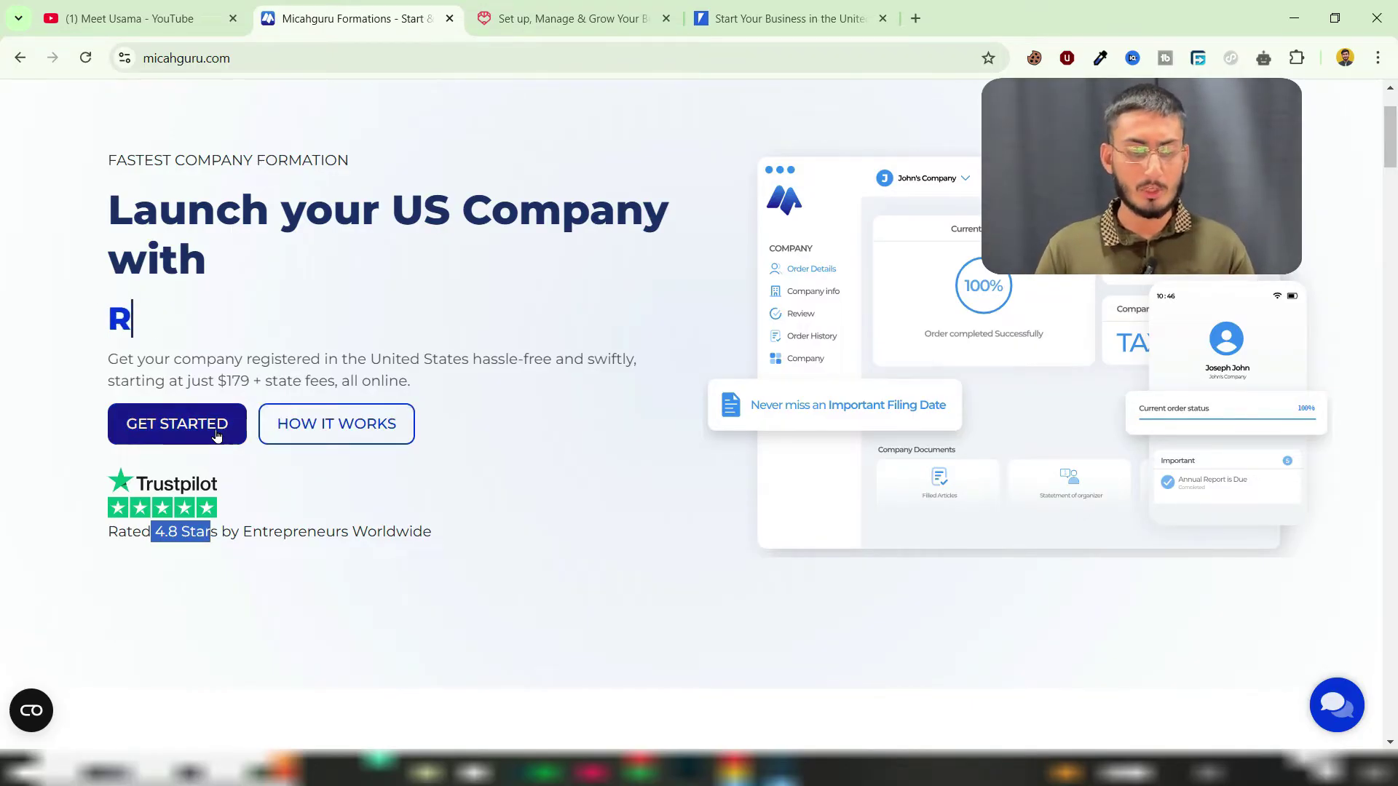
{"action": "left_click", "coordinate": [182, 433]}
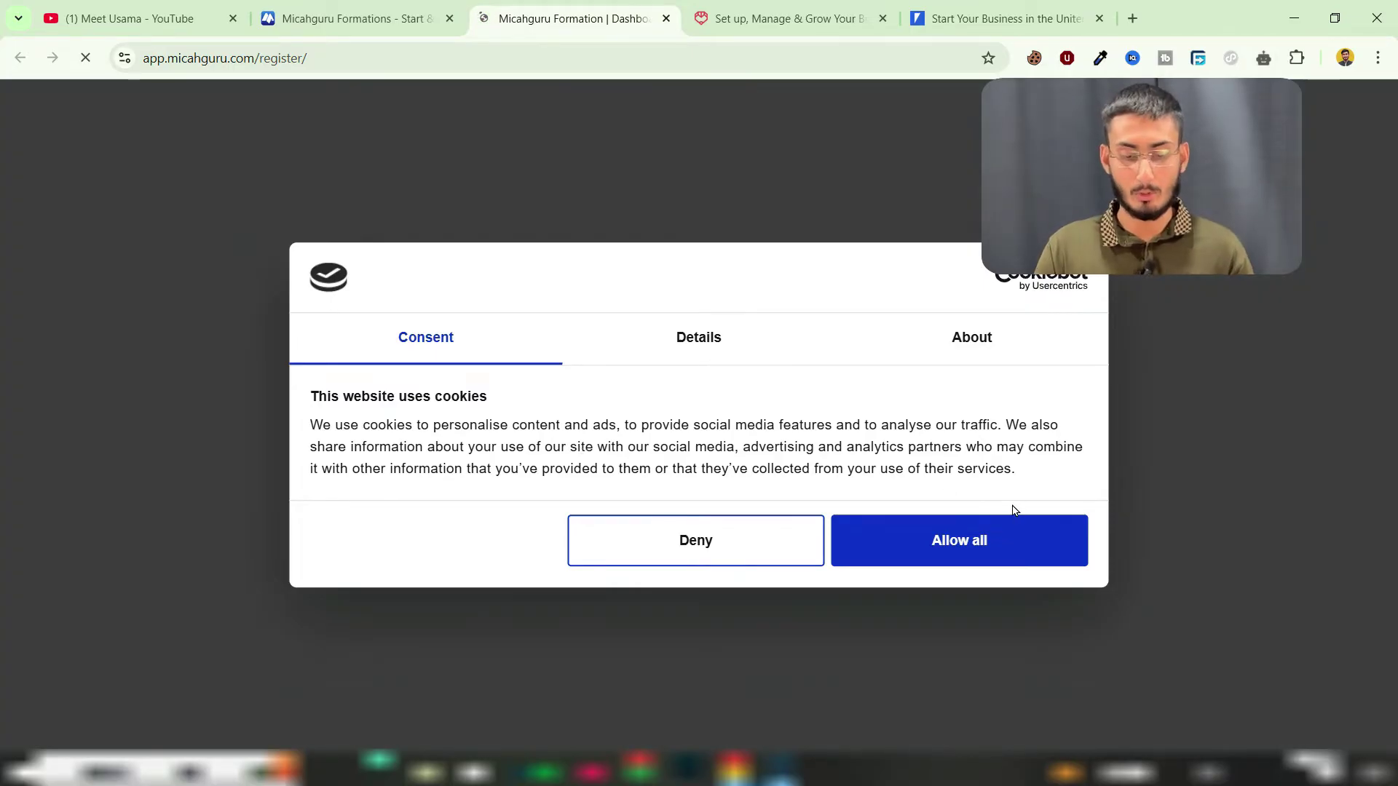
Step: Allow all cookies and set the entity type to LLC - Limited Liability Company
{"action": "left_click", "coordinate": [985, 546]}
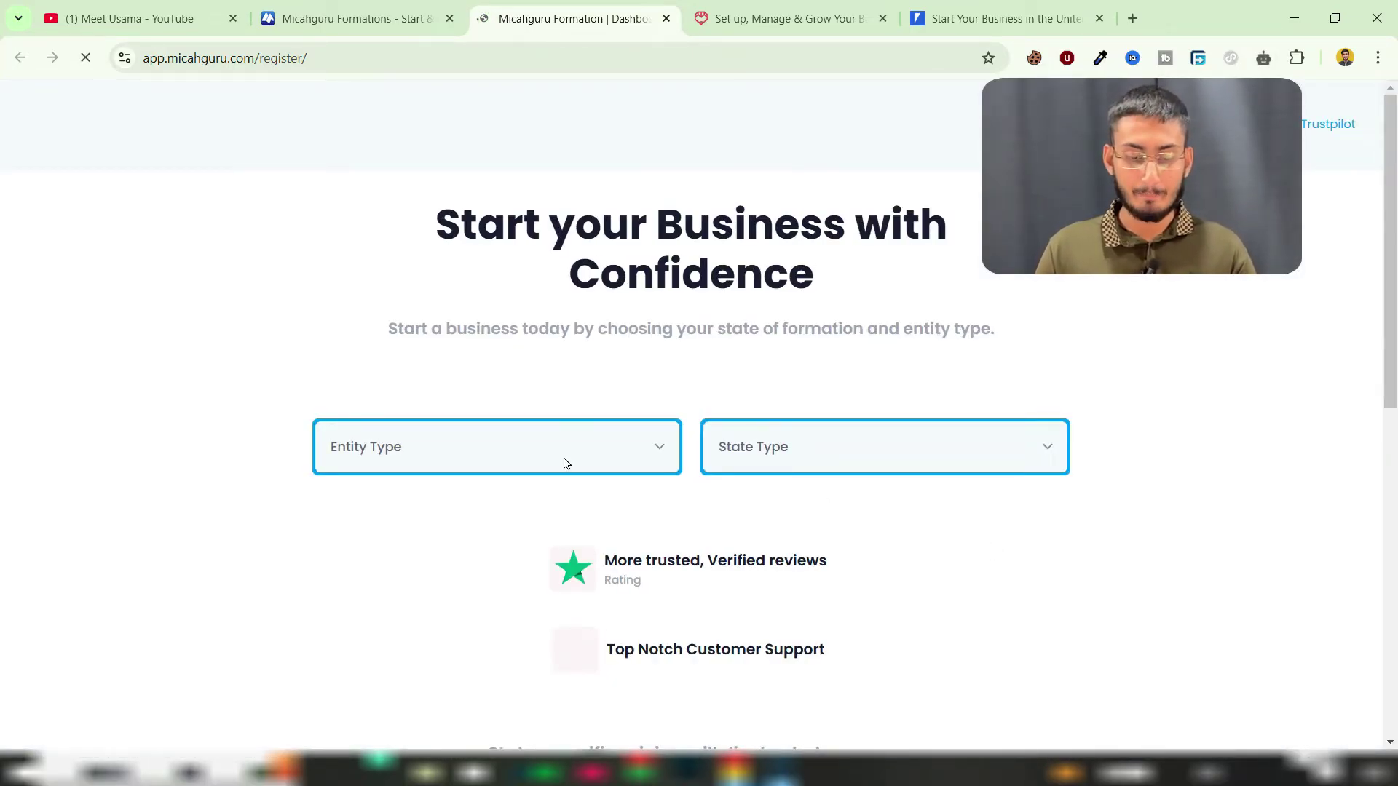
{"action": "left_click", "coordinate": [408, 462]}
{"action": "left_click", "coordinate": [420, 447]}
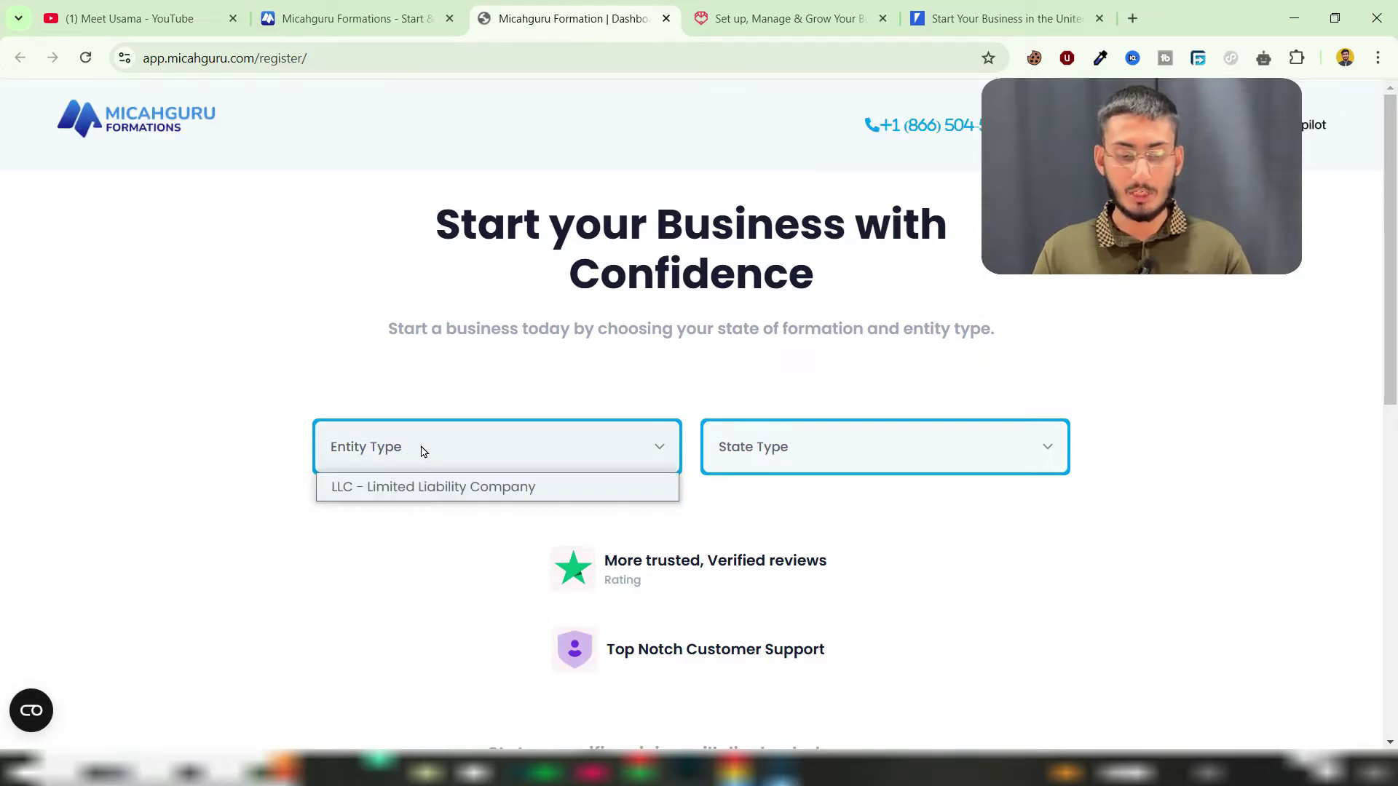
{"action": "left_click", "coordinate": [395, 486]}
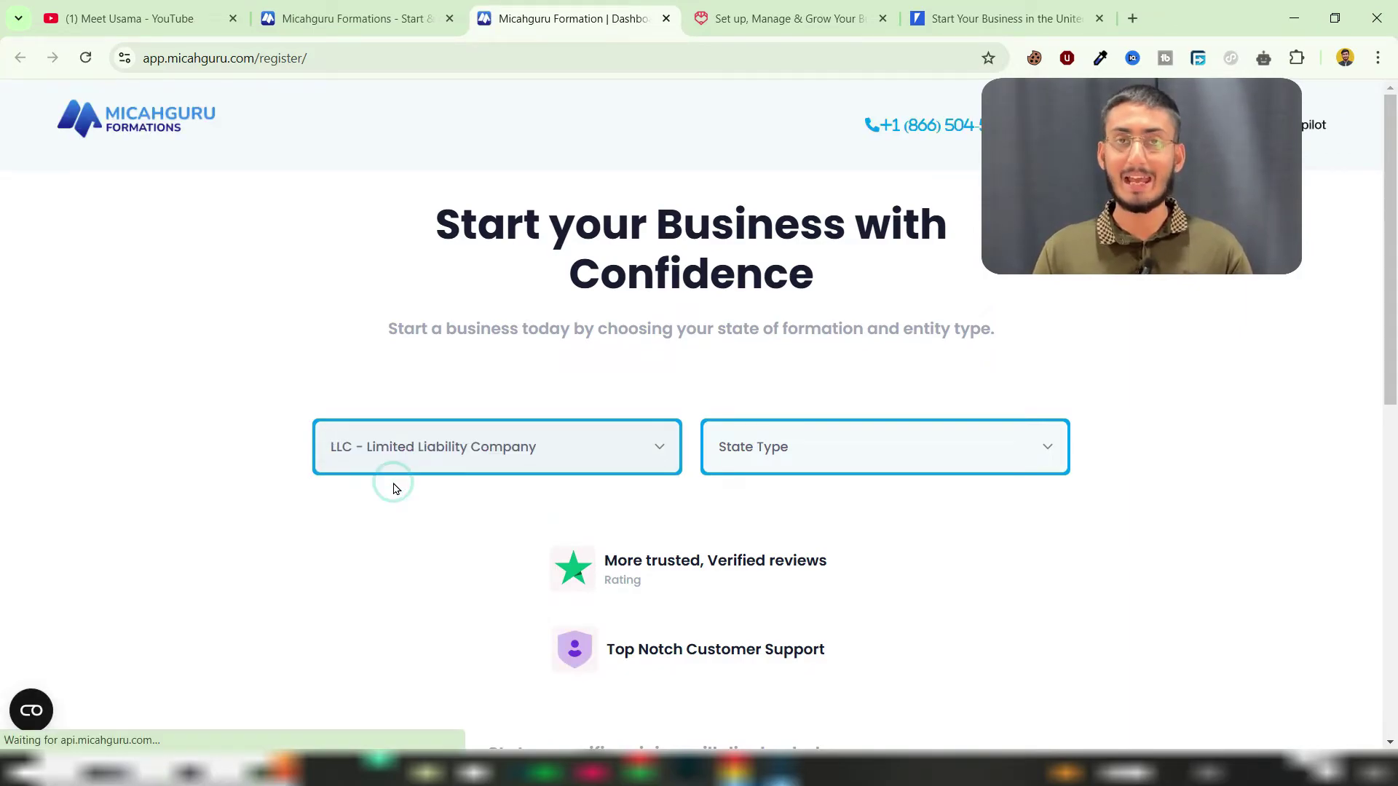
Step: Choose Delaware - Best for Startups as the formation state
{"action": "left_click", "coordinate": [753, 449]}
{"action": "left_click", "coordinate": [810, 456]}
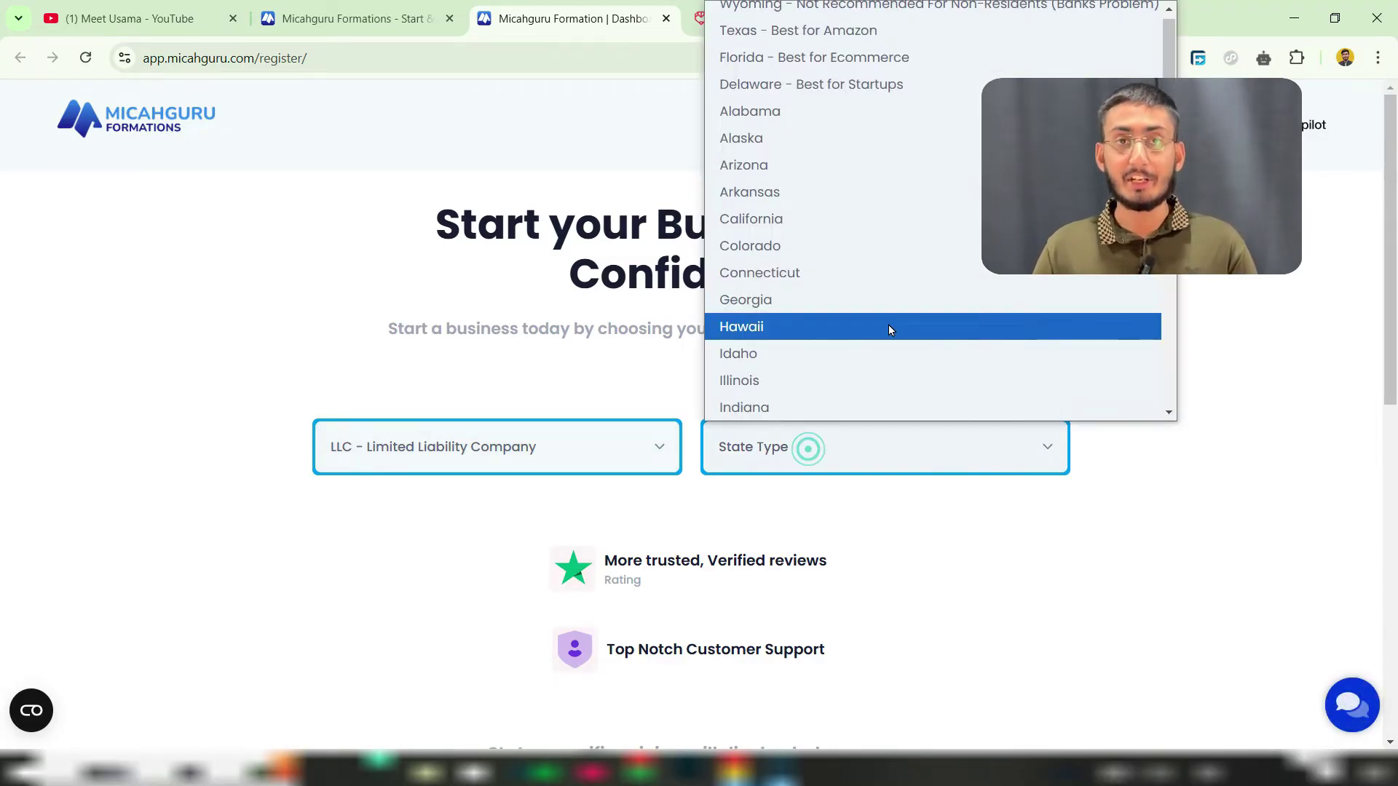
{"action": "scroll", "coordinate": [894, 310], "scroll_direction": "down", "scroll_amount": 6}
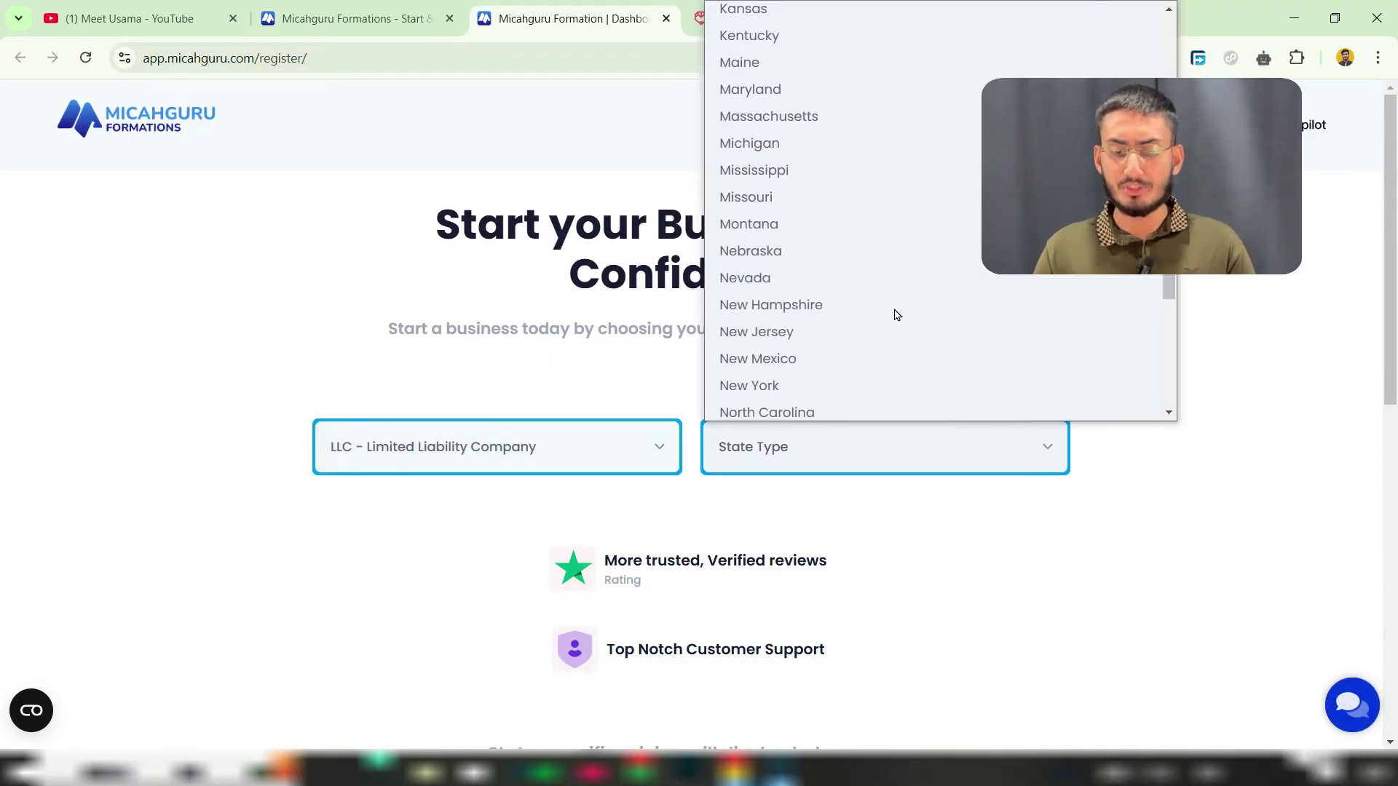
{"action": "scroll", "coordinate": [895, 310], "scroll_direction": "up", "scroll_amount": 3}
{"action": "scroll", "coordinate": [895, 315], "scroll_direction": "up", "scroll_amount": 3}
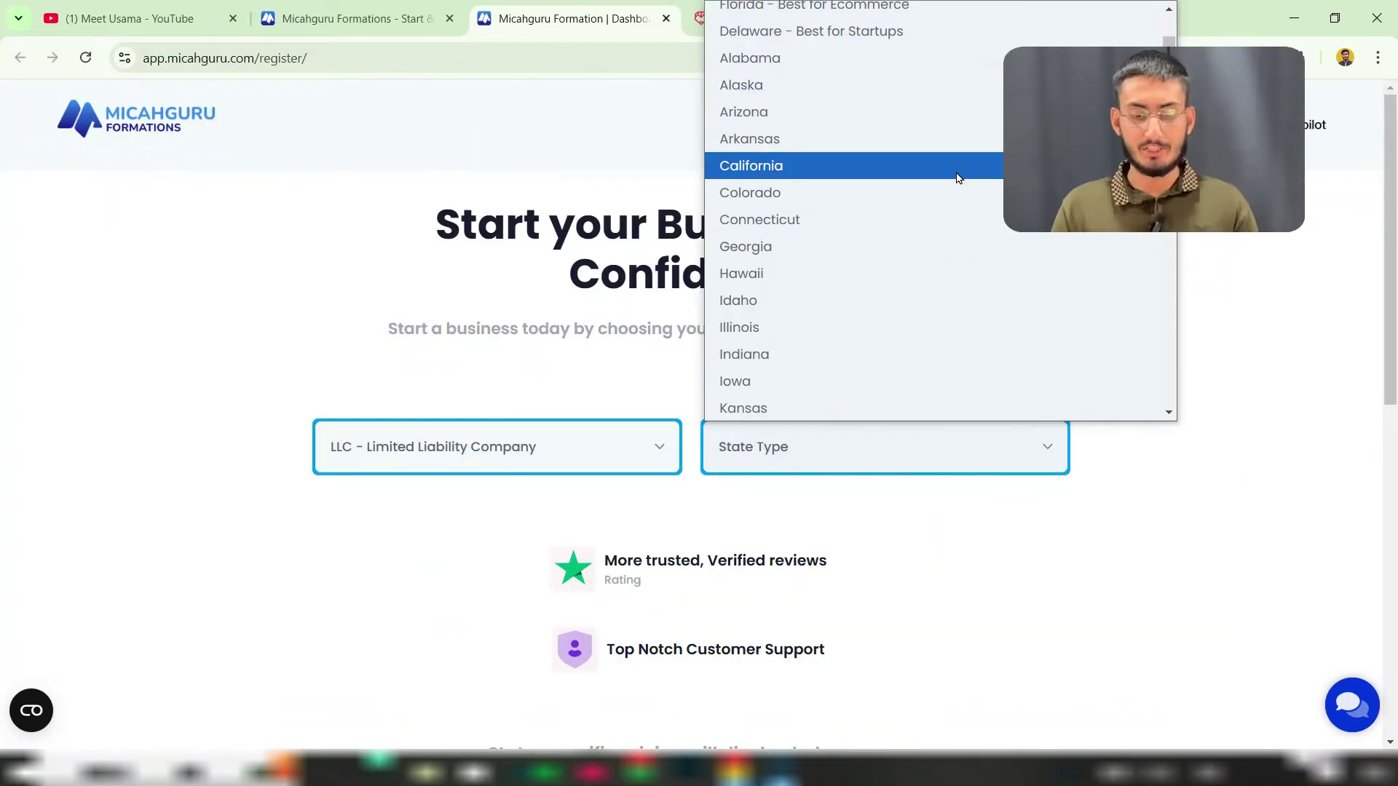
{"action": "scroll", "coordinate": [956, 178], "scroll_direction": "up", "scroll_amount": 1}
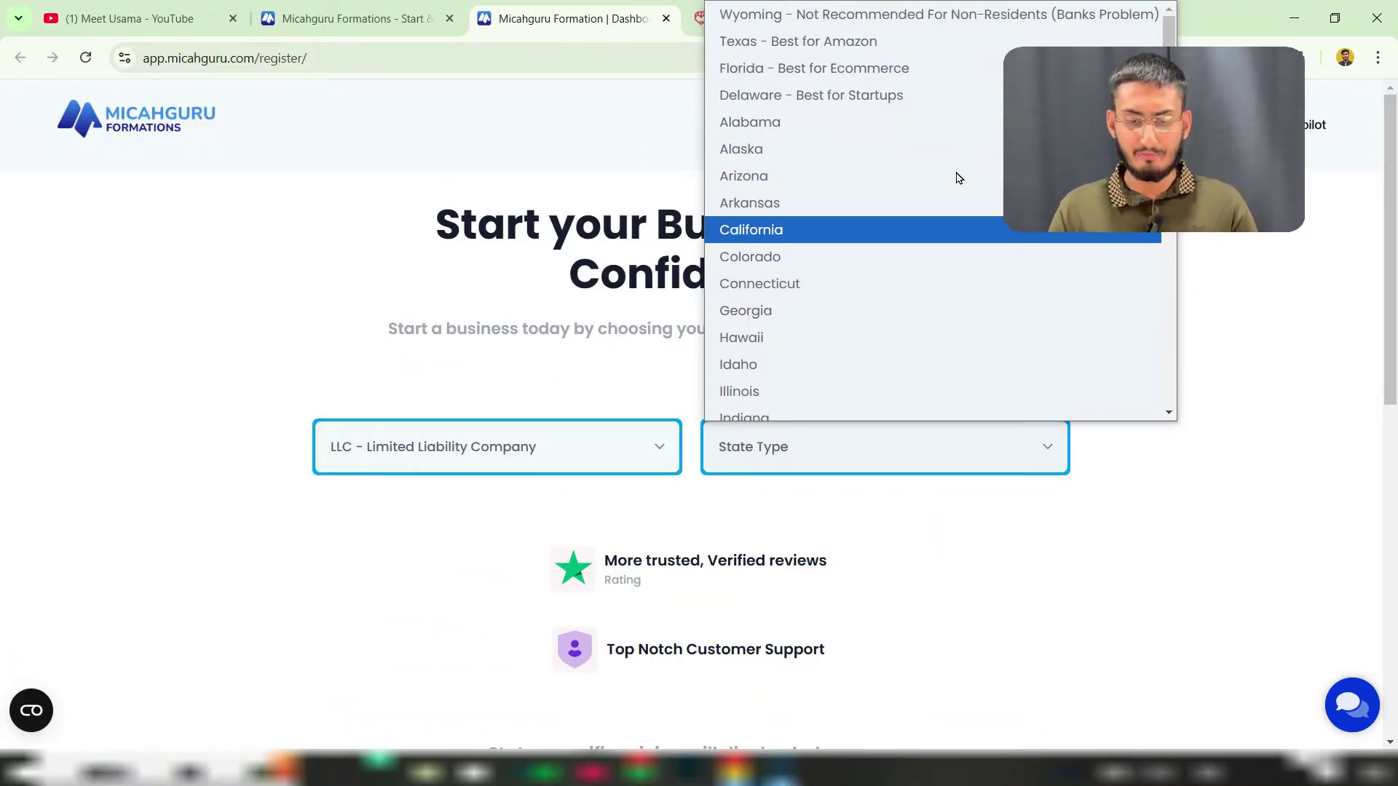
{"action": "left_click", "coordinate": [823, 98]}
Step: Compare the package's $319 first-year price against the $99 next-year price
{"action": "scroll", "coordinate": [825, 106], "scroll_direction": "down", "scroll_amount": 3}
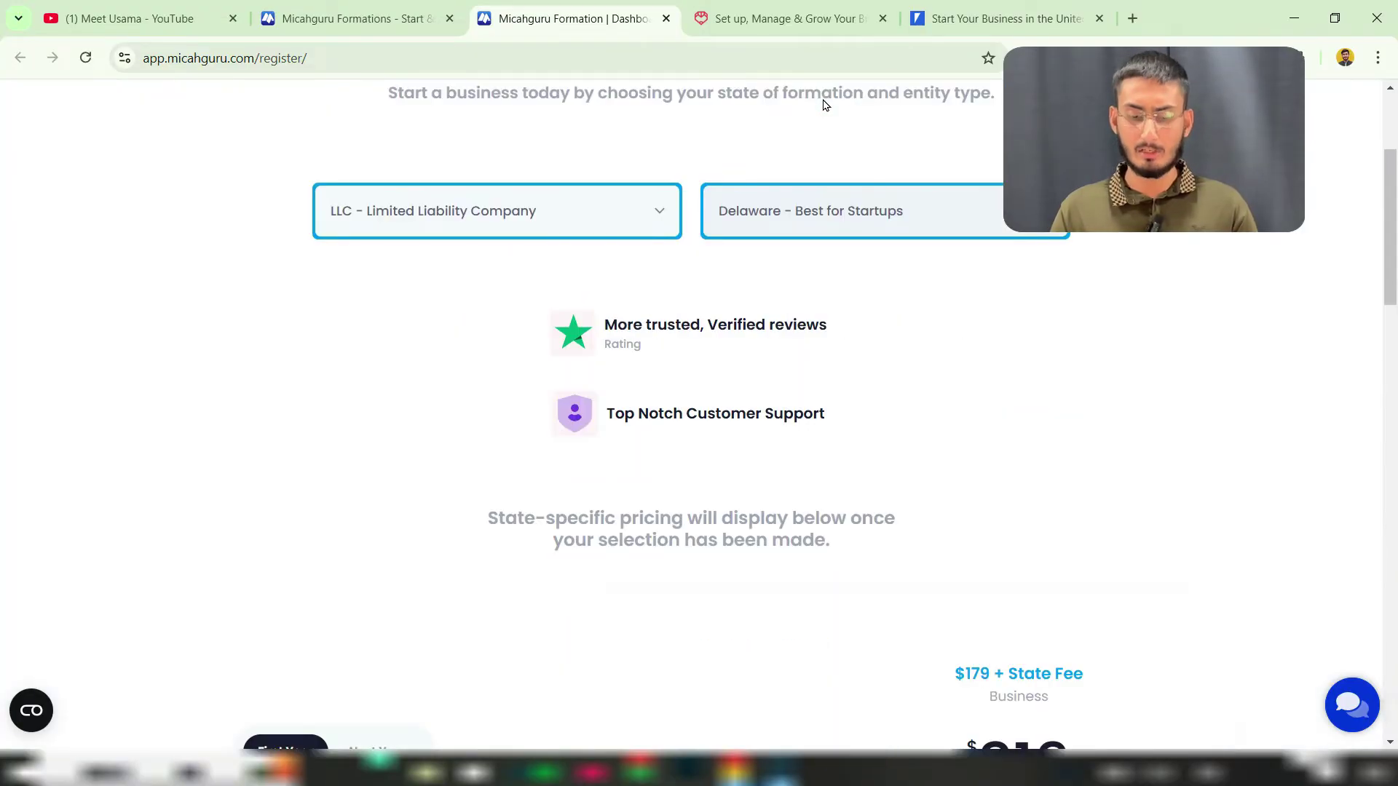
{"action": "scroll", "coordinate": [825, 106], "scroll_direction": "down", "scroll_amount": 5}
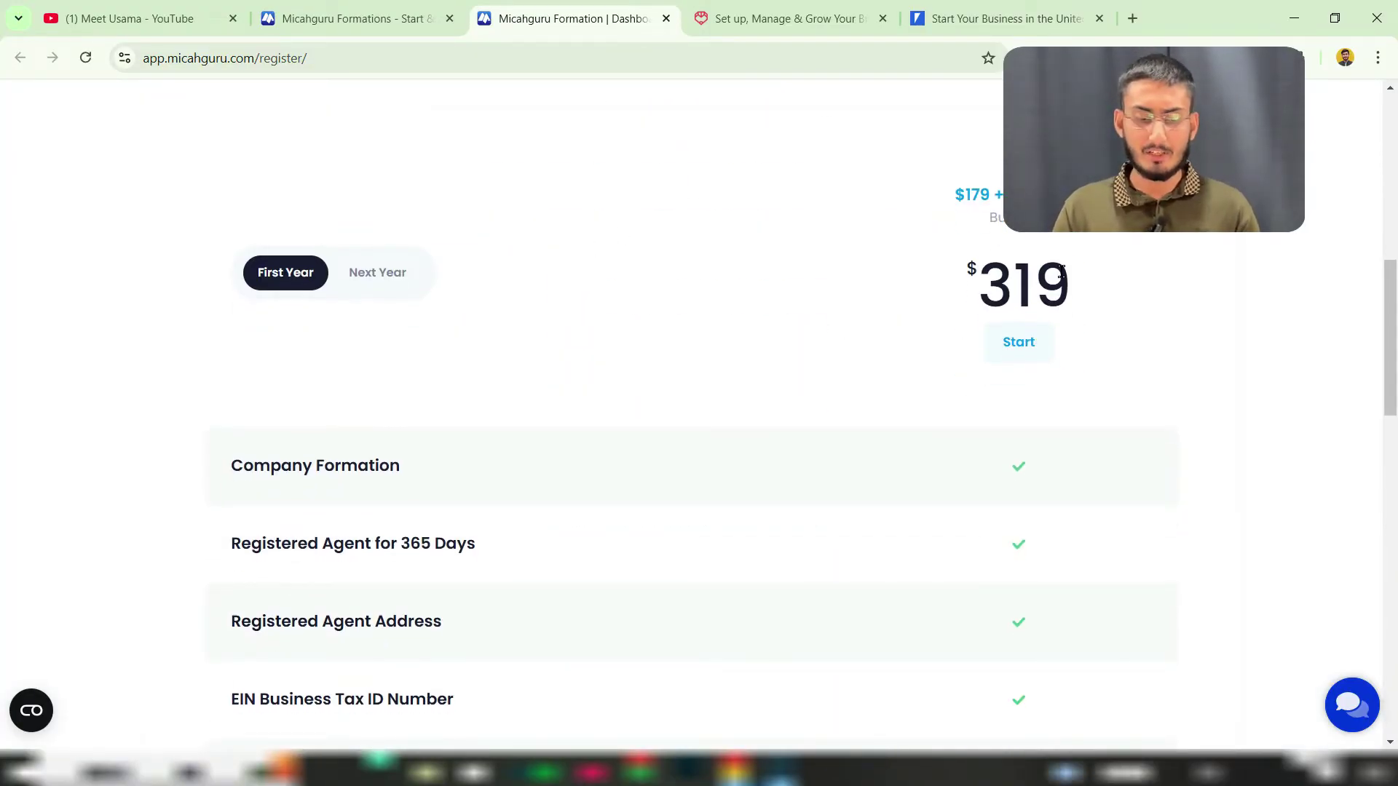
{"action": "left_click_drag", "start_coordinate": [993, 295], "coordinate": [1060, 291]}
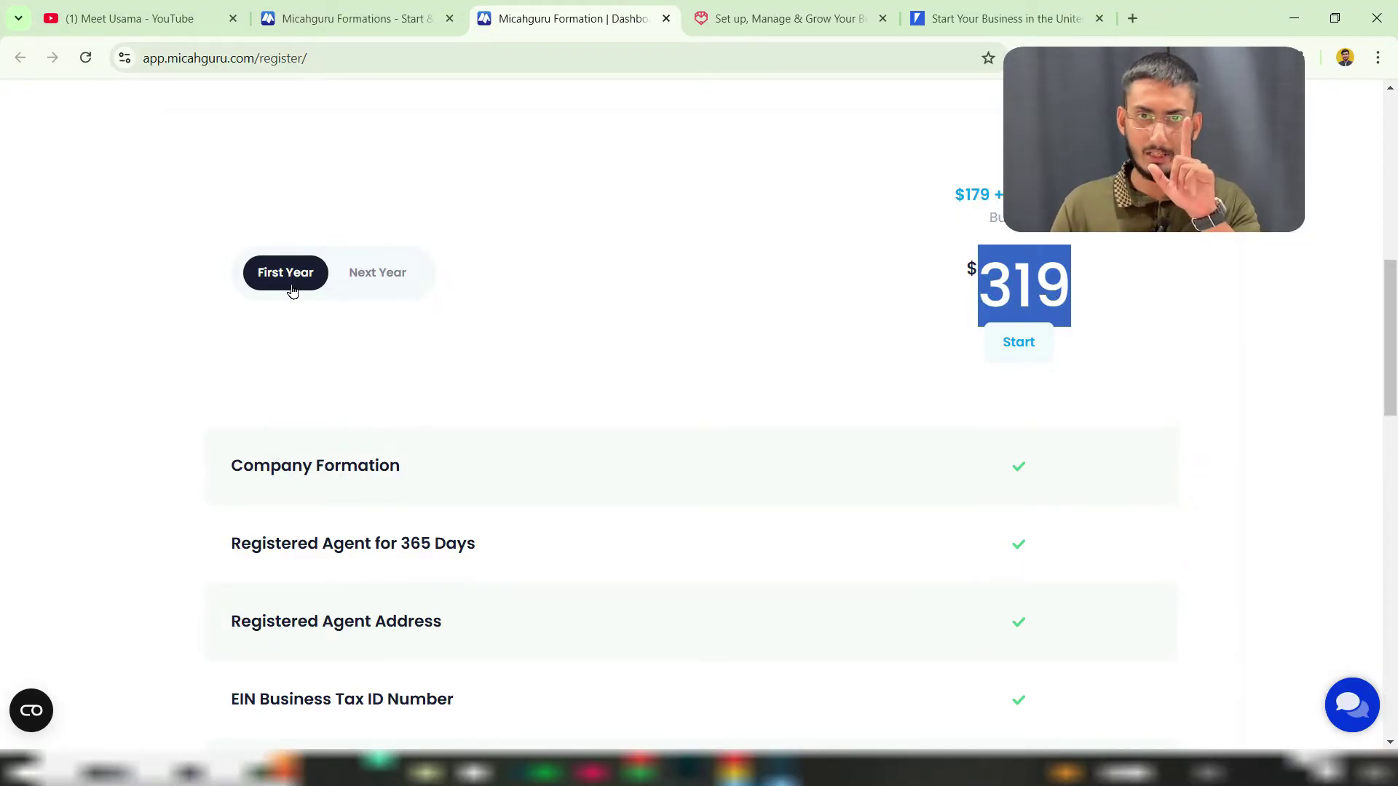
{"action": "left_click", "coordinate": [369, 281]}
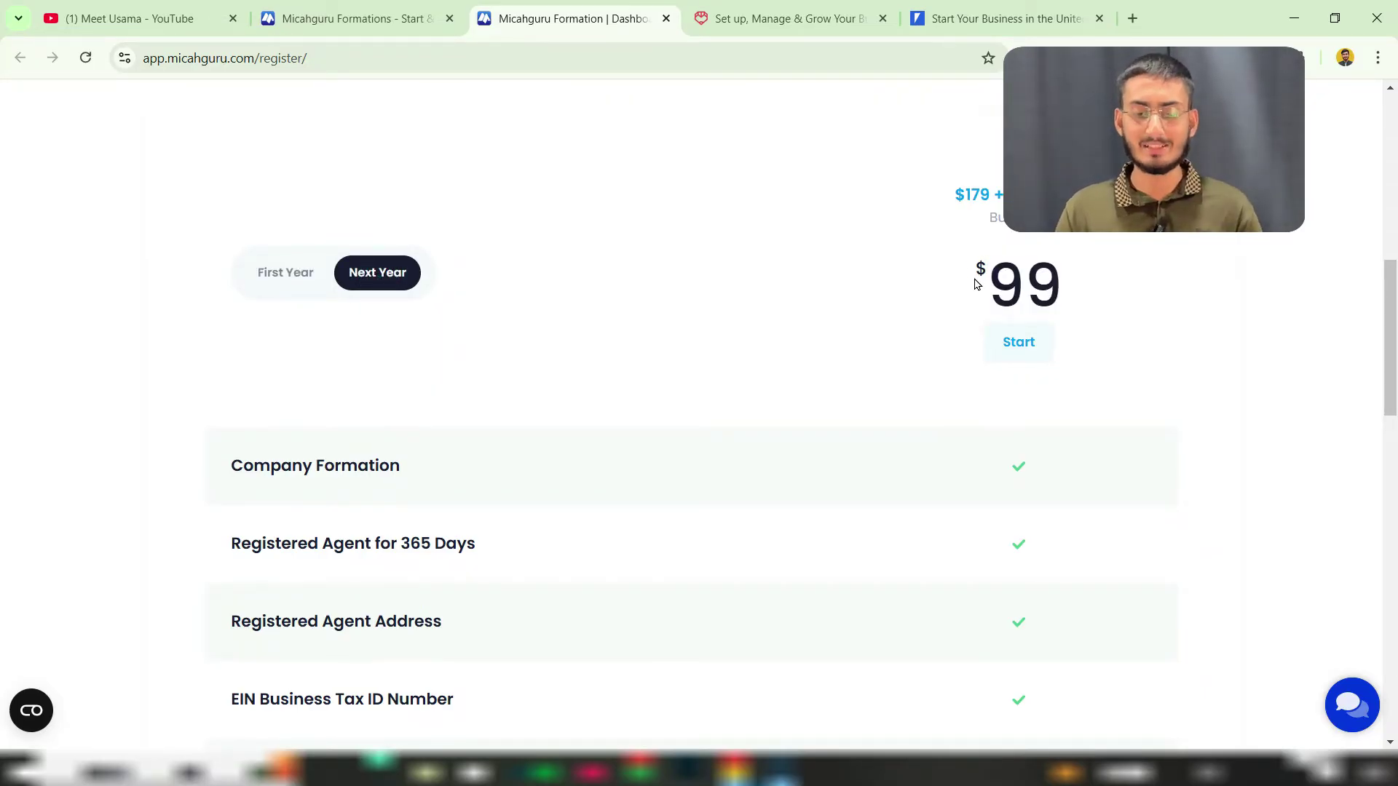
{"action": "left_click_drag", "start_coordinate": [993, 287], "coordinate": [1049, 288]}
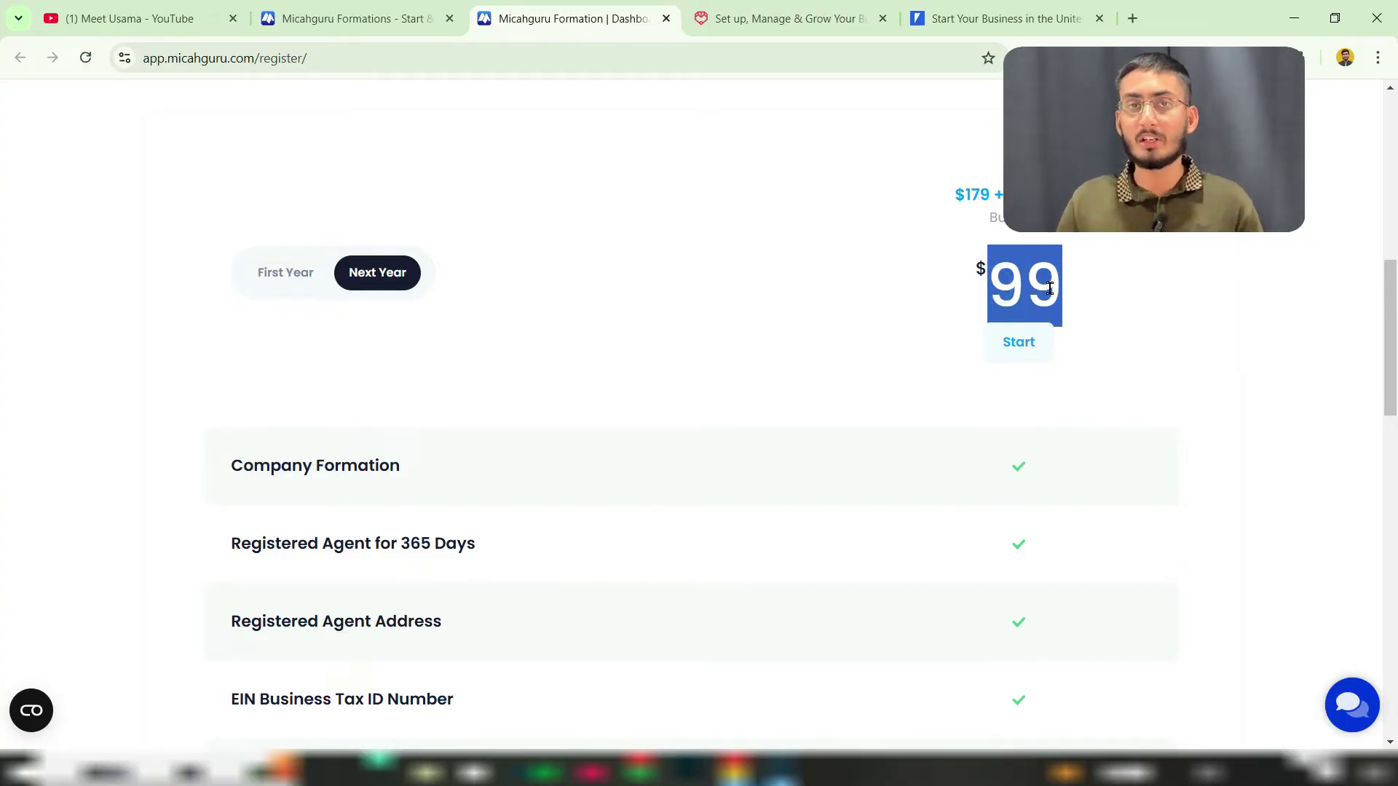
{"action": "left_click", "coordinate": [254, 285]}
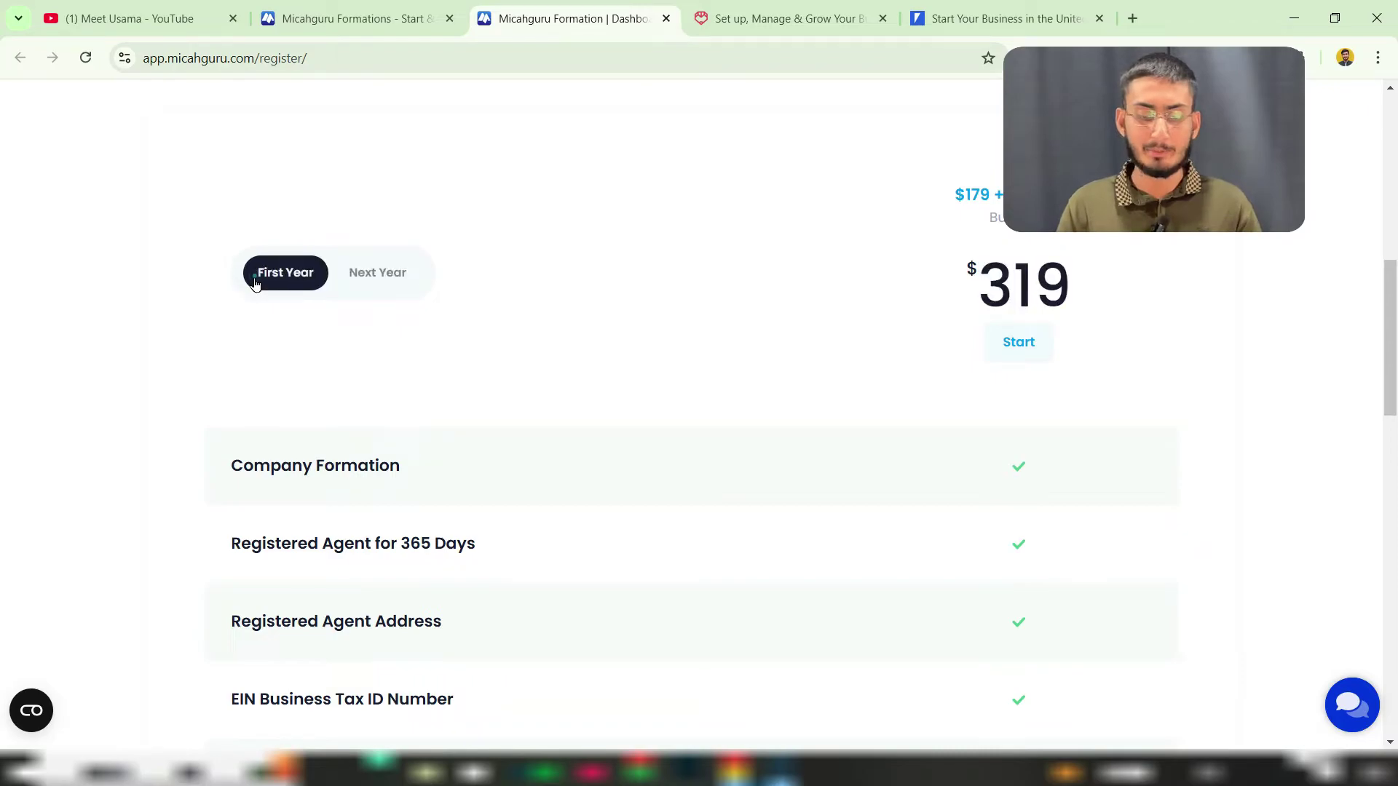
{"action": "left_click", "coordinate": [373, 282]}
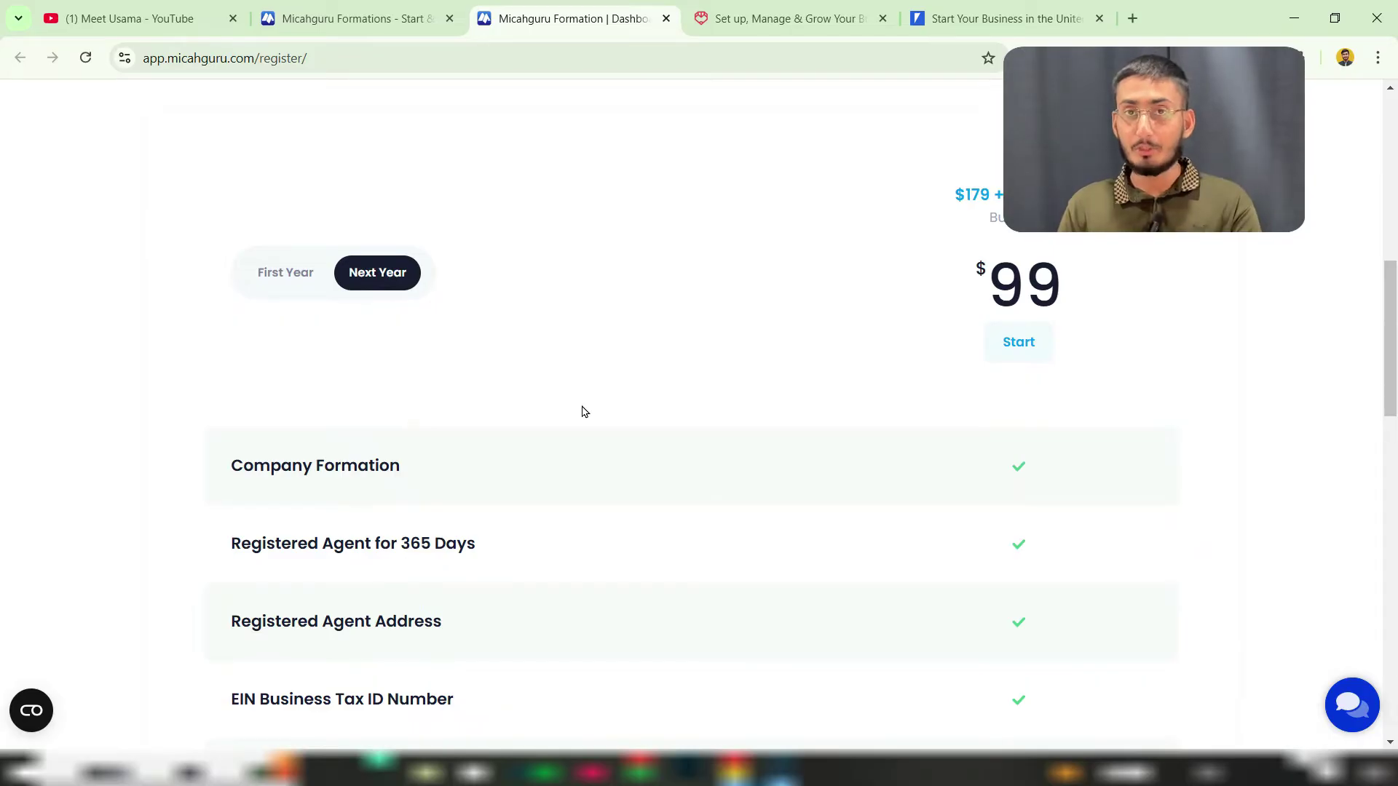
Step: Review the included features: Registered Agent for 365 Days, Registered Agent Address, EIN, Operating Agreement
{"action": "scroll", "coordinate": [580, 409], "scroll_direction": "down", "scroll_amount": 3}
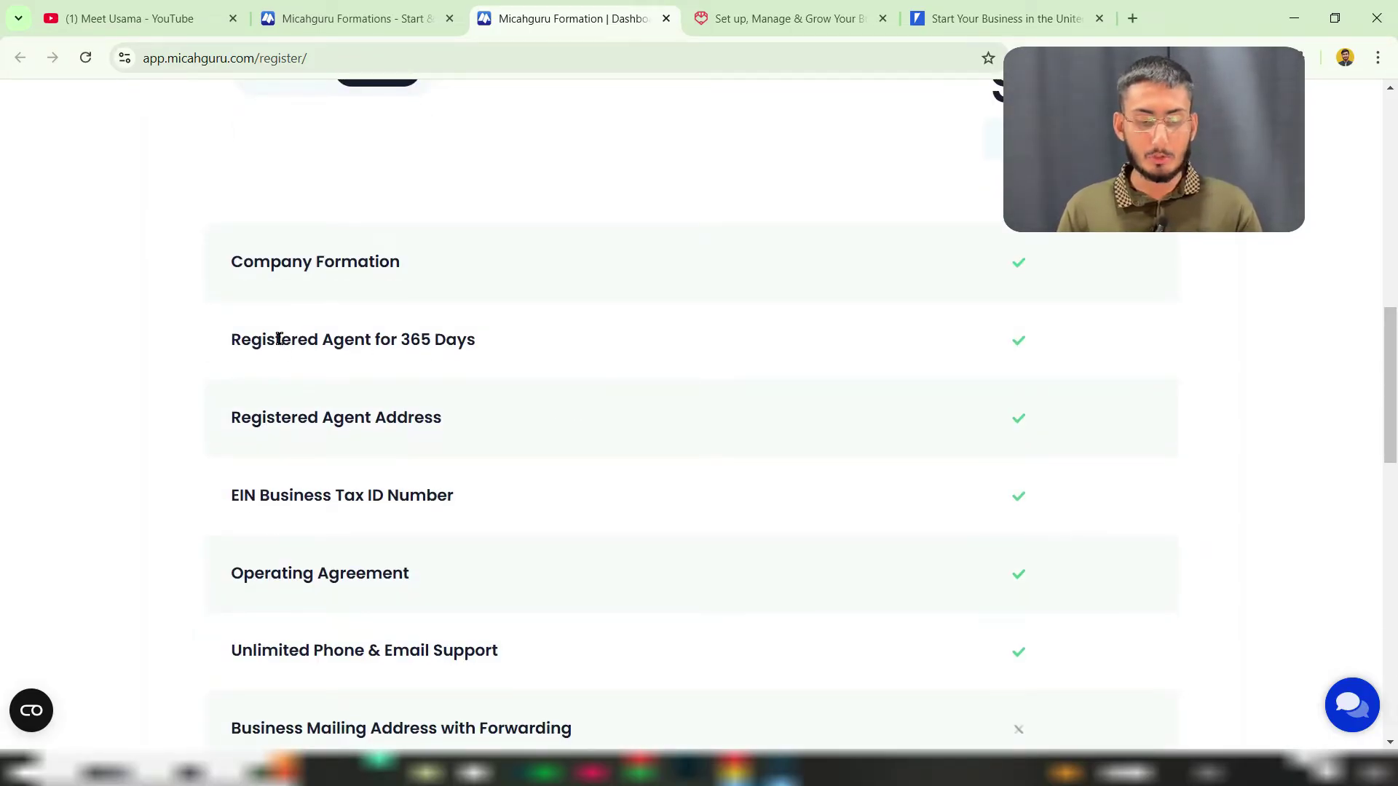
{"action": "left_click_drag", "start_coordinate": [281, 339], "coordinate": [399, 340]}
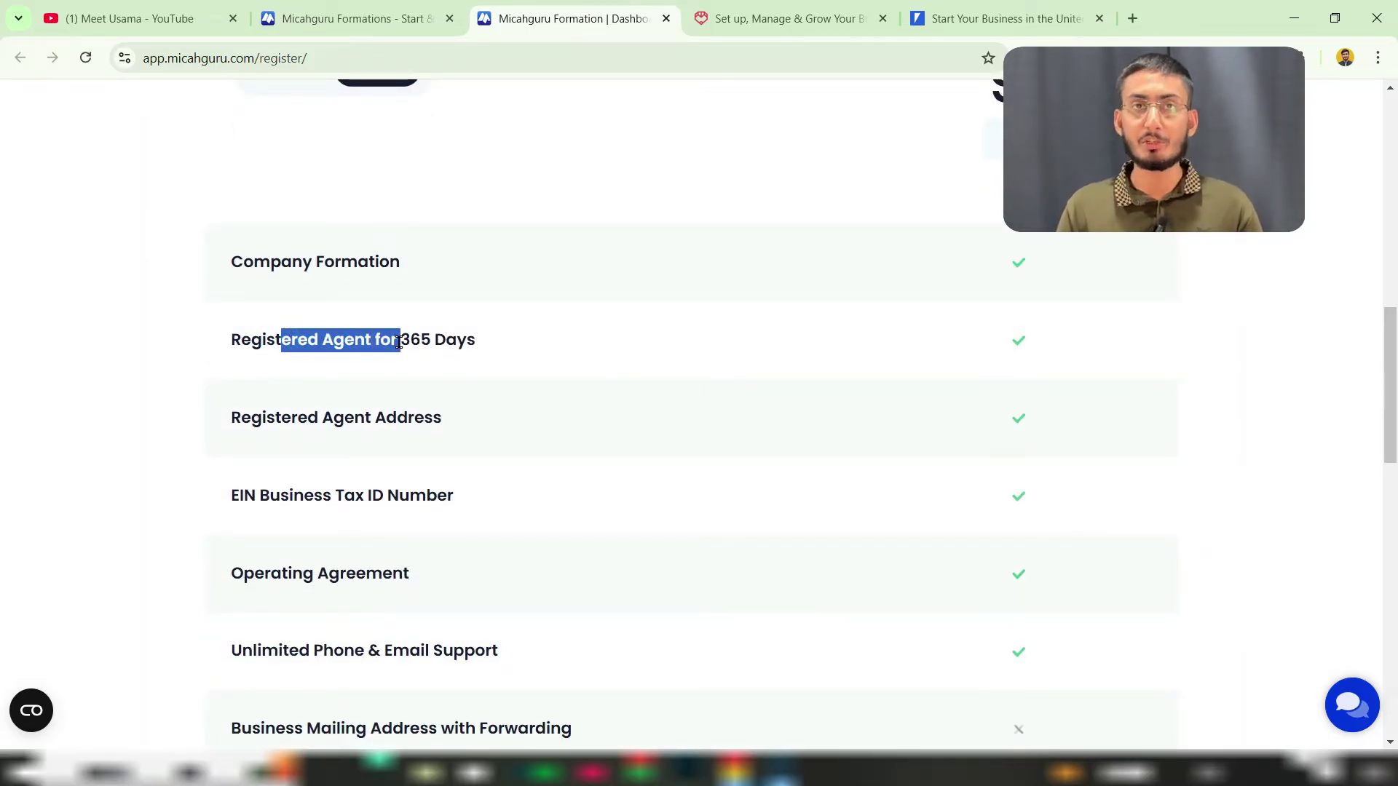
{"action": "left_click_drag", "start_coordinate": [318, 418], "coordinate": [413, 419]}
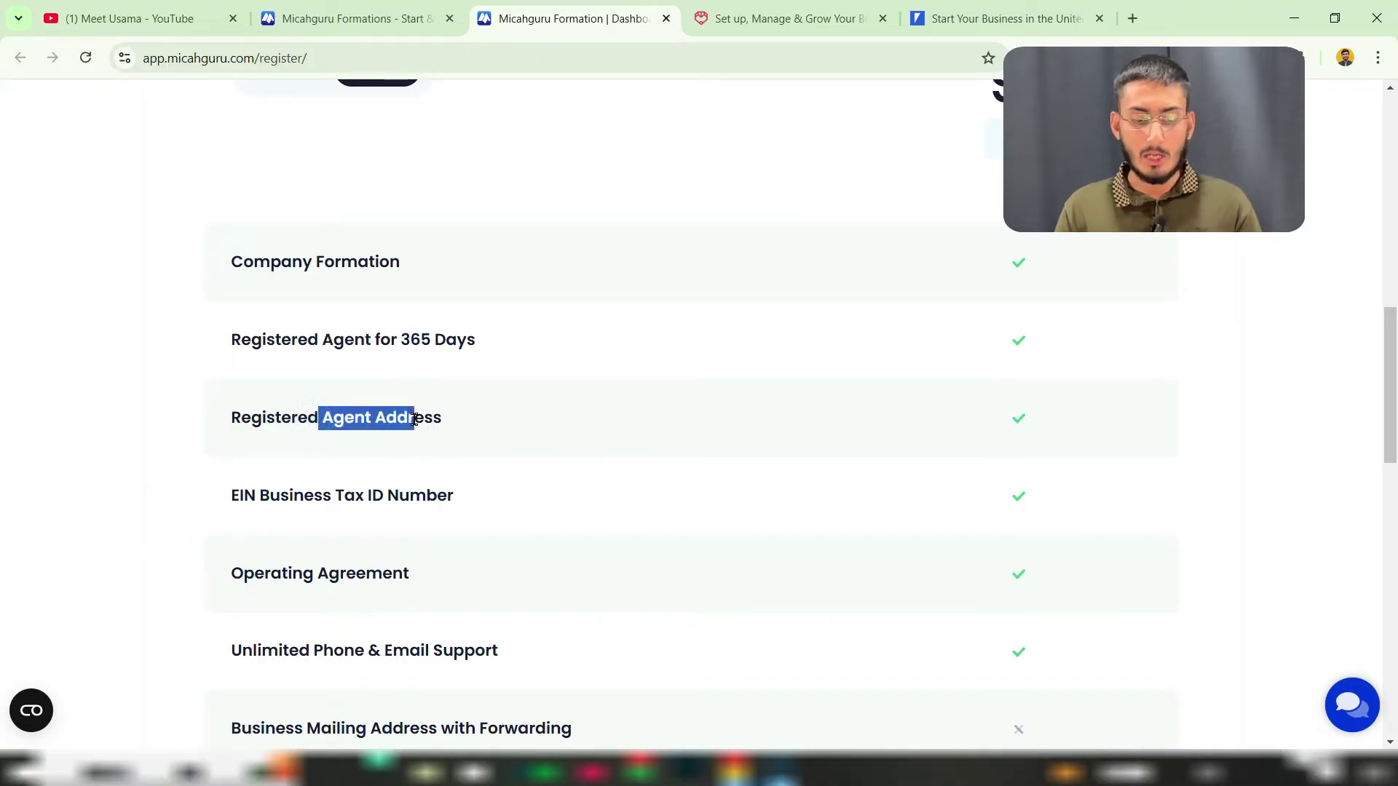
{"action": "left_click_drag", "start_coordinate": [303, 495], "coordinate": [404, 499]}
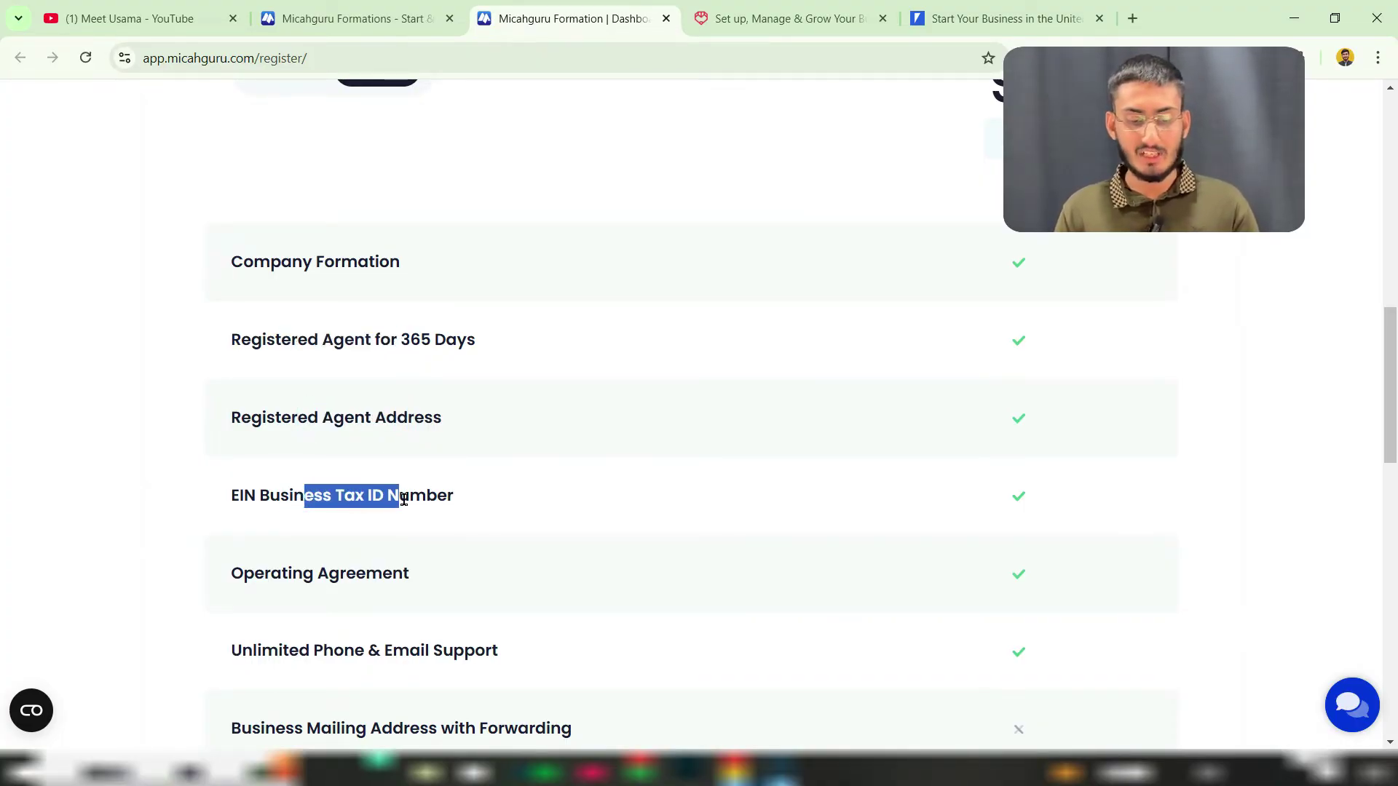
{"action": "left_click_drag", "start_coordinate": [271, 573], "coordinate": [356, 573]}
Step: Select the First Year $319 pricing and start the package to reach account registration
{"action": "scroll", "coordinate": [525, 541], "scroll_direction": "down", "scroll_amount": 9}
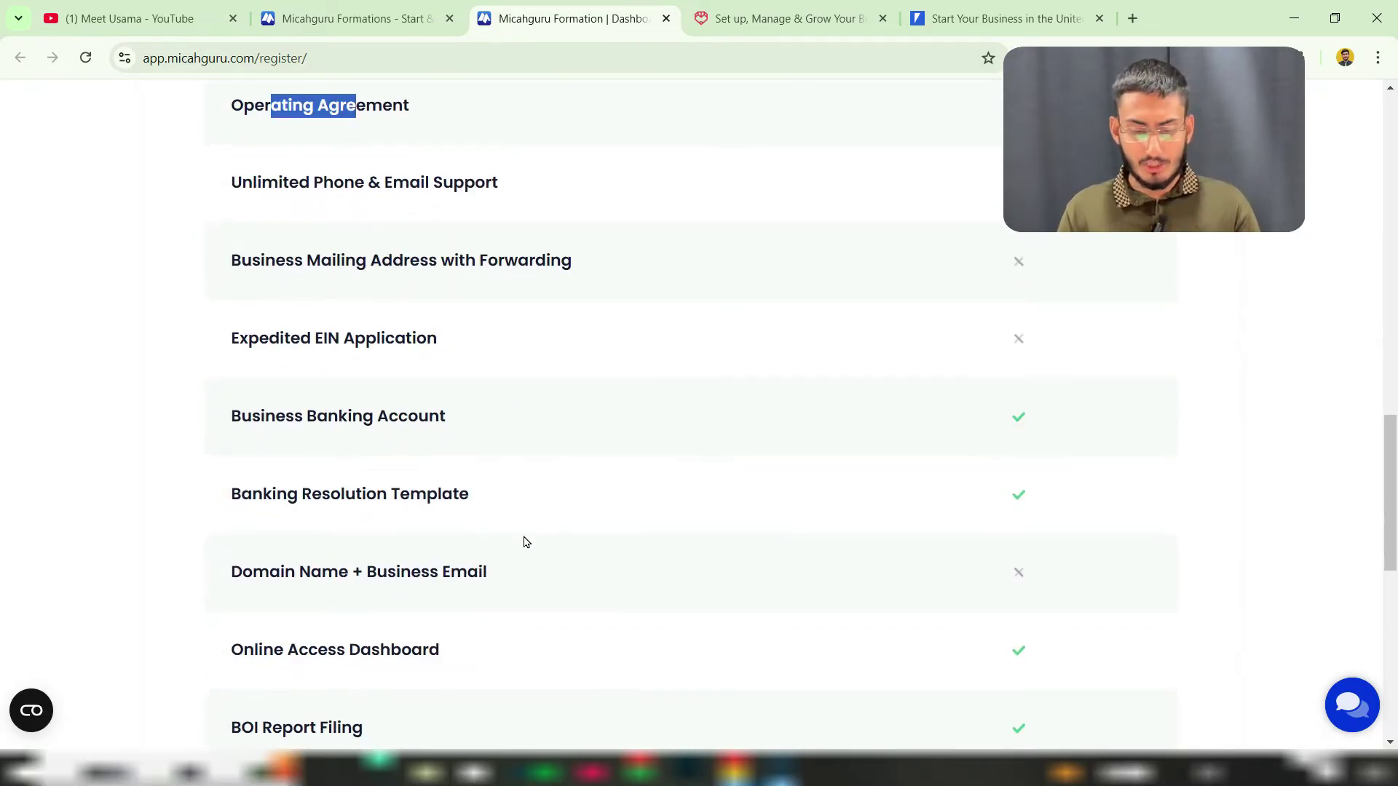
{"action": "scroll", "coordinate": [526, 542], "scroll_direction": "up", "scroll_amount": 10}
{"action": "scroll", "coordinate": [525, 542], "scroll_direction": "up", "scroll_amount": 10}
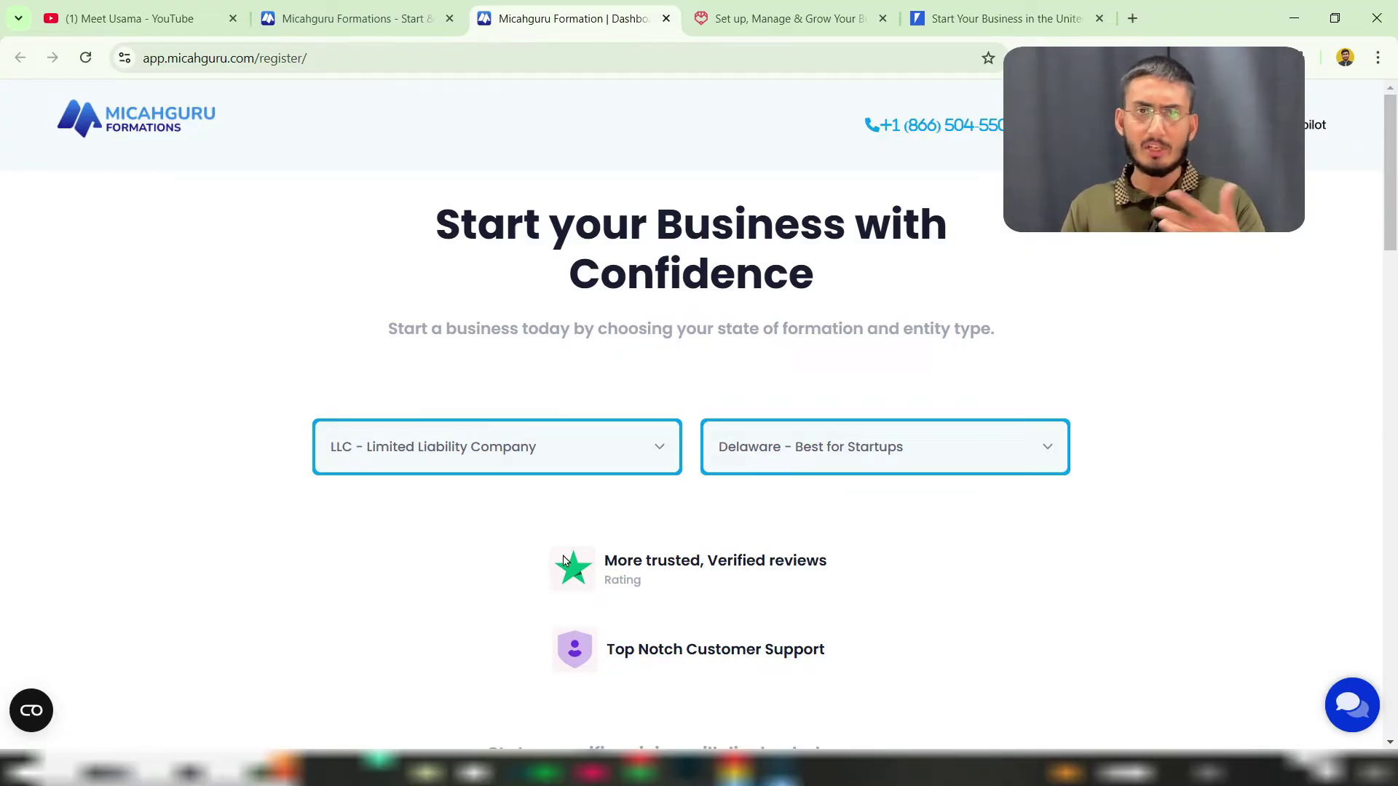
{"action": "scroll", "coordinate": [914, 571], "scroll_direction": "down", "scroll_amount": 10}
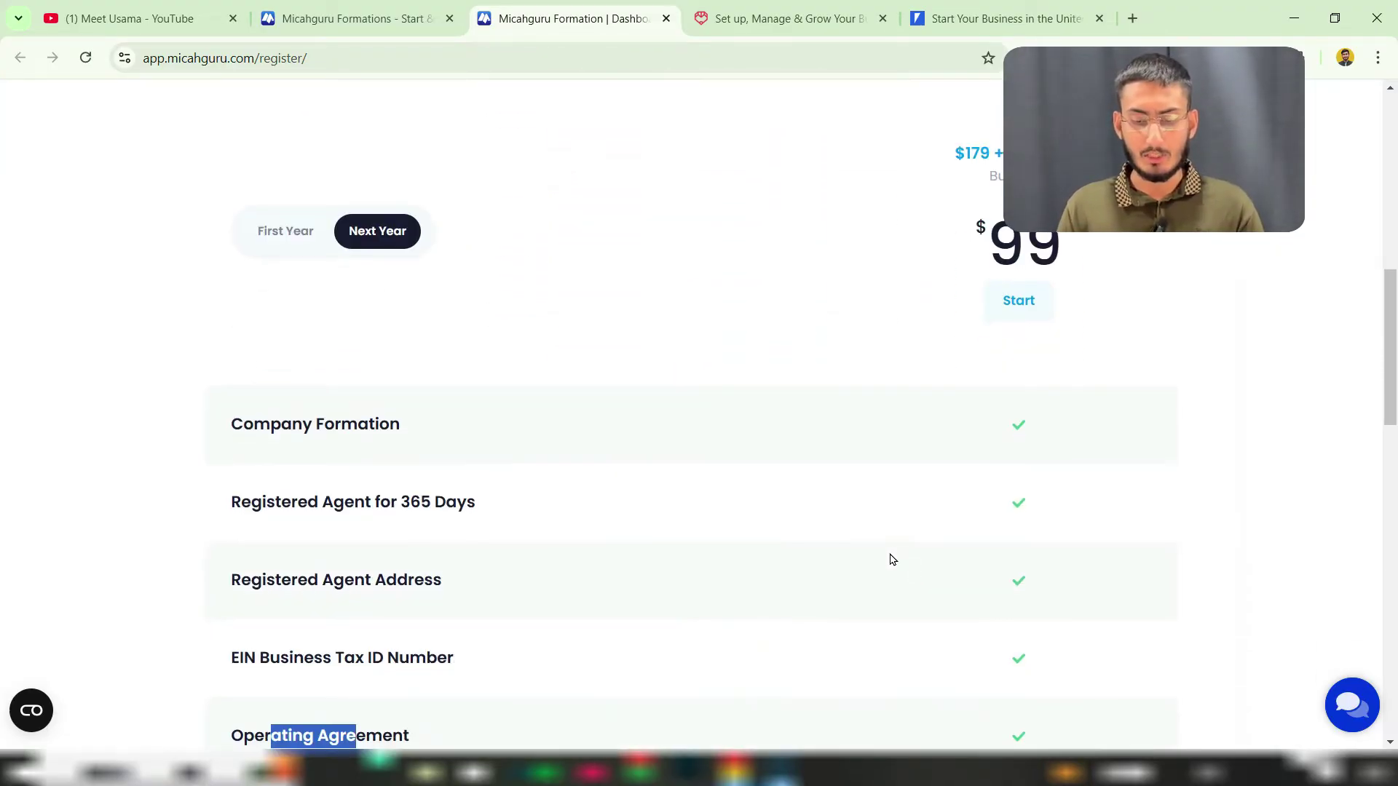
{"action": "left_click", "coordinate": [291, 246]}
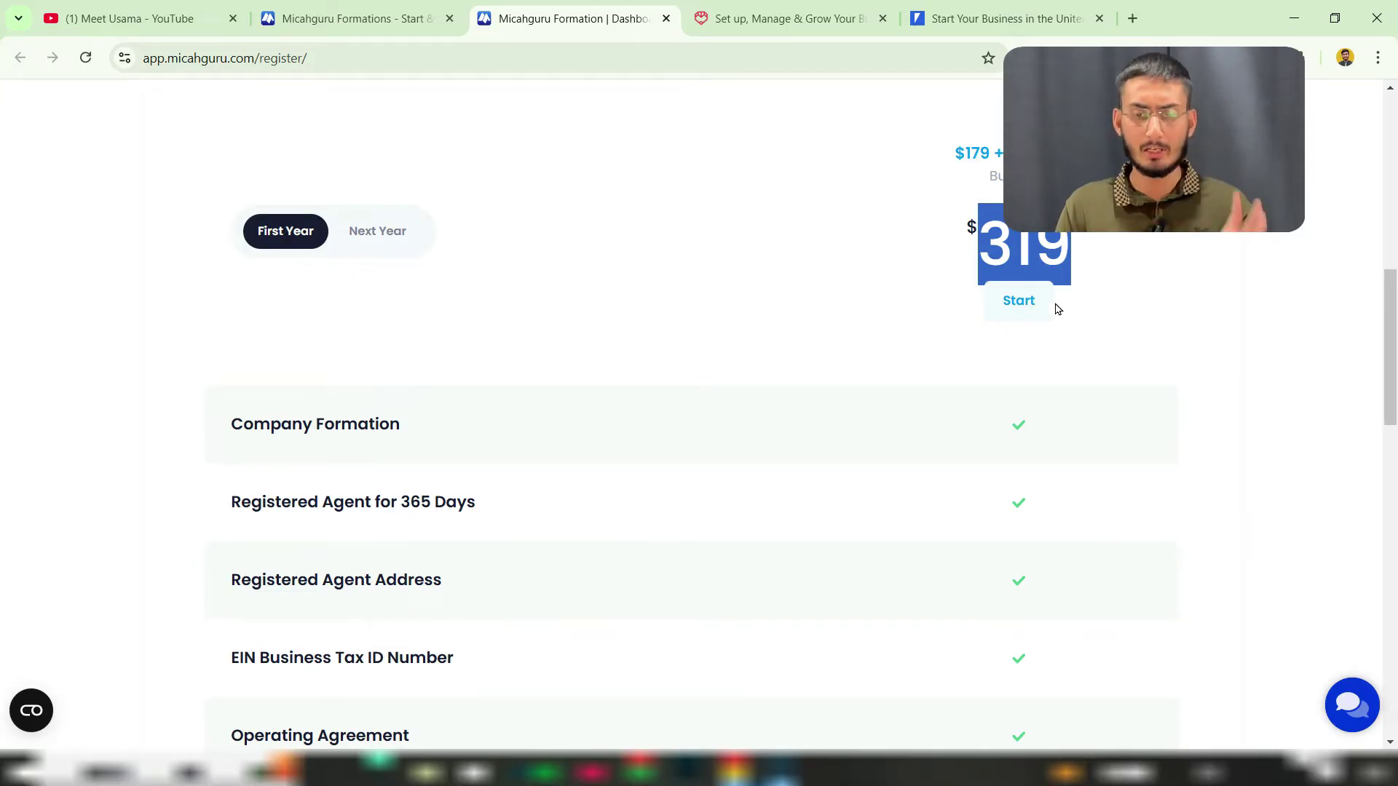
{"action": "left_click", "coordinate": [1029, 304]}
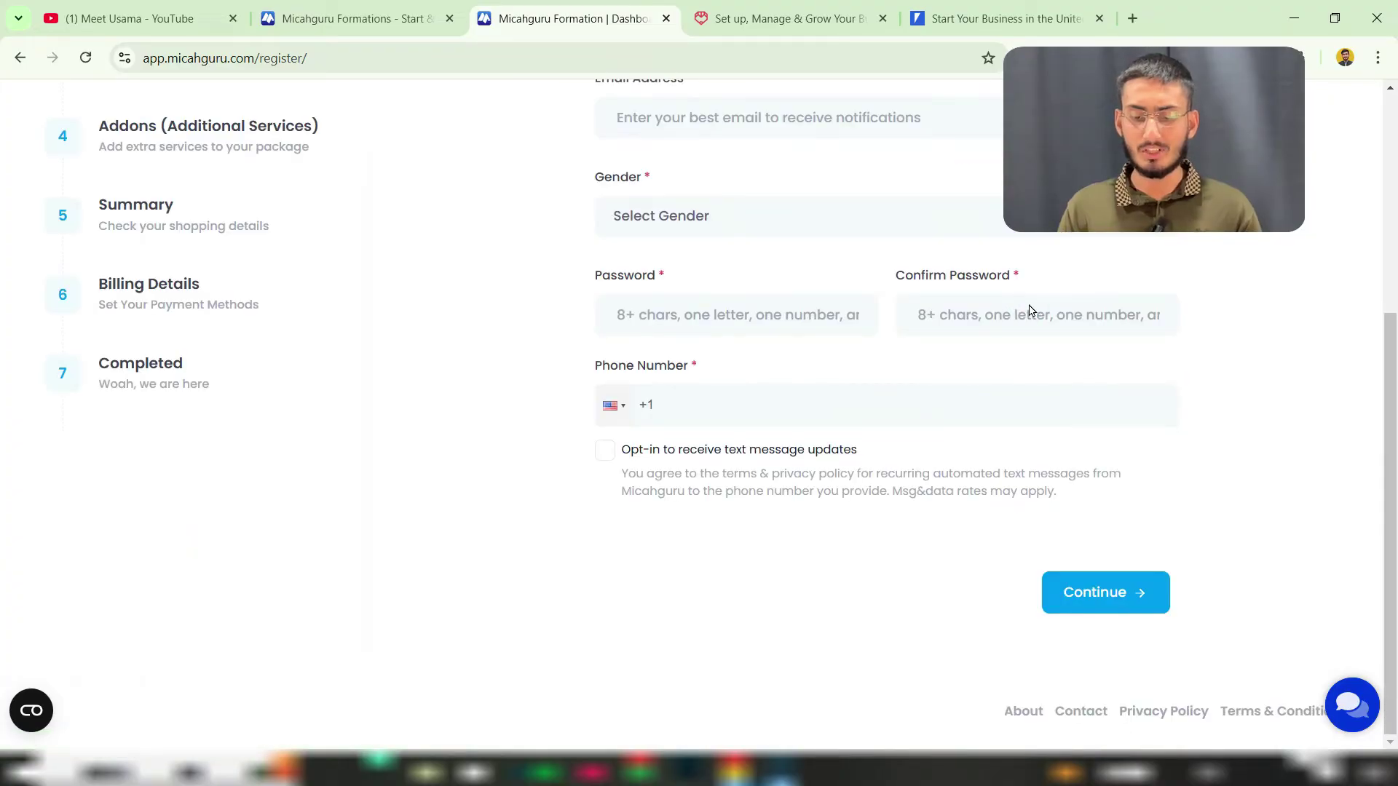
Step: Scroll through the Account Info form, then switch to the Tailor Brands homepage tab
{"action": "scroll", "coordinate": [593, 462], "scroll_direction": "up", "scroll_amount": 5}
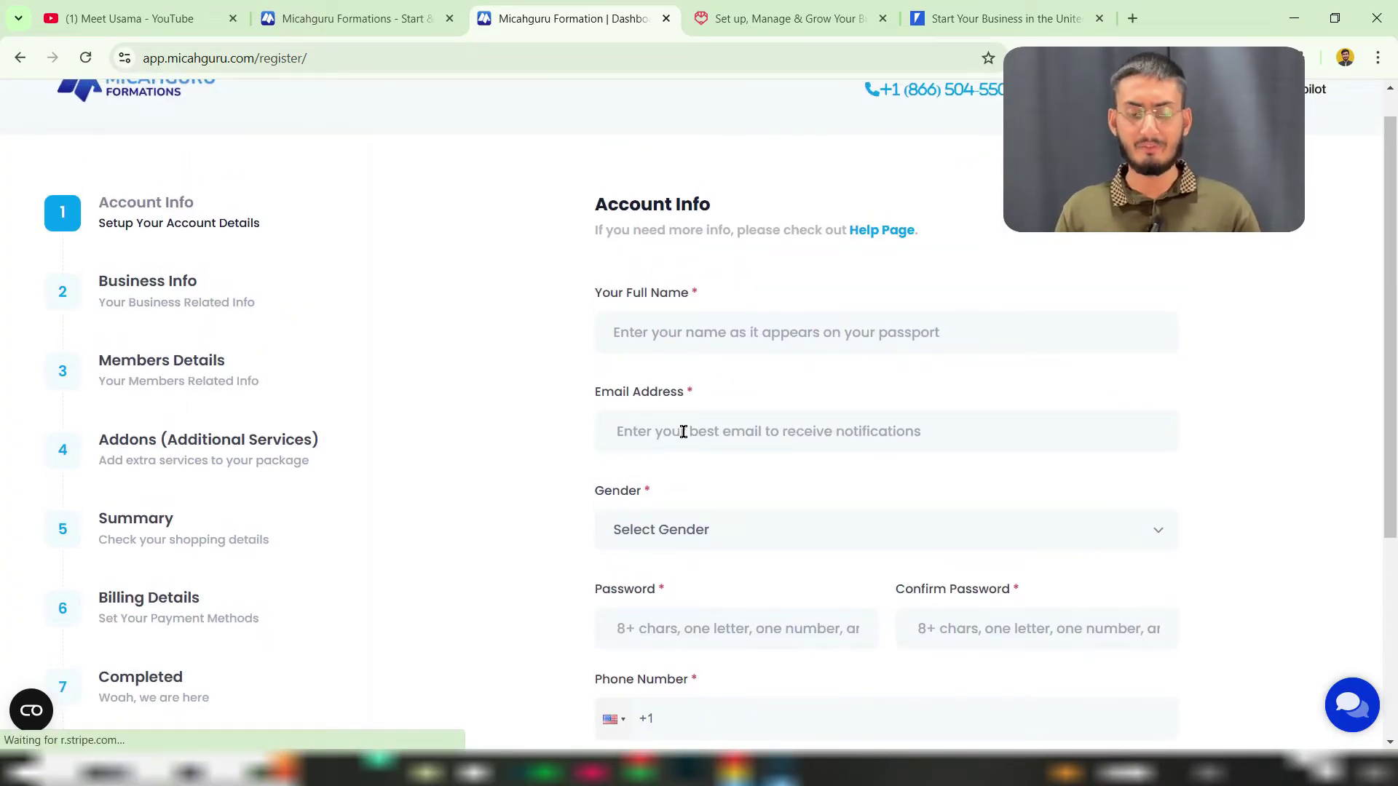
{"action": "scroll", "coordinate": [756, 504], "scroll_direction": "down", "scroll_amount": 3}
{"action": "scroll", "coordinate": [756, 502], "scroll_direction": "down", "scroll_amount": 2}
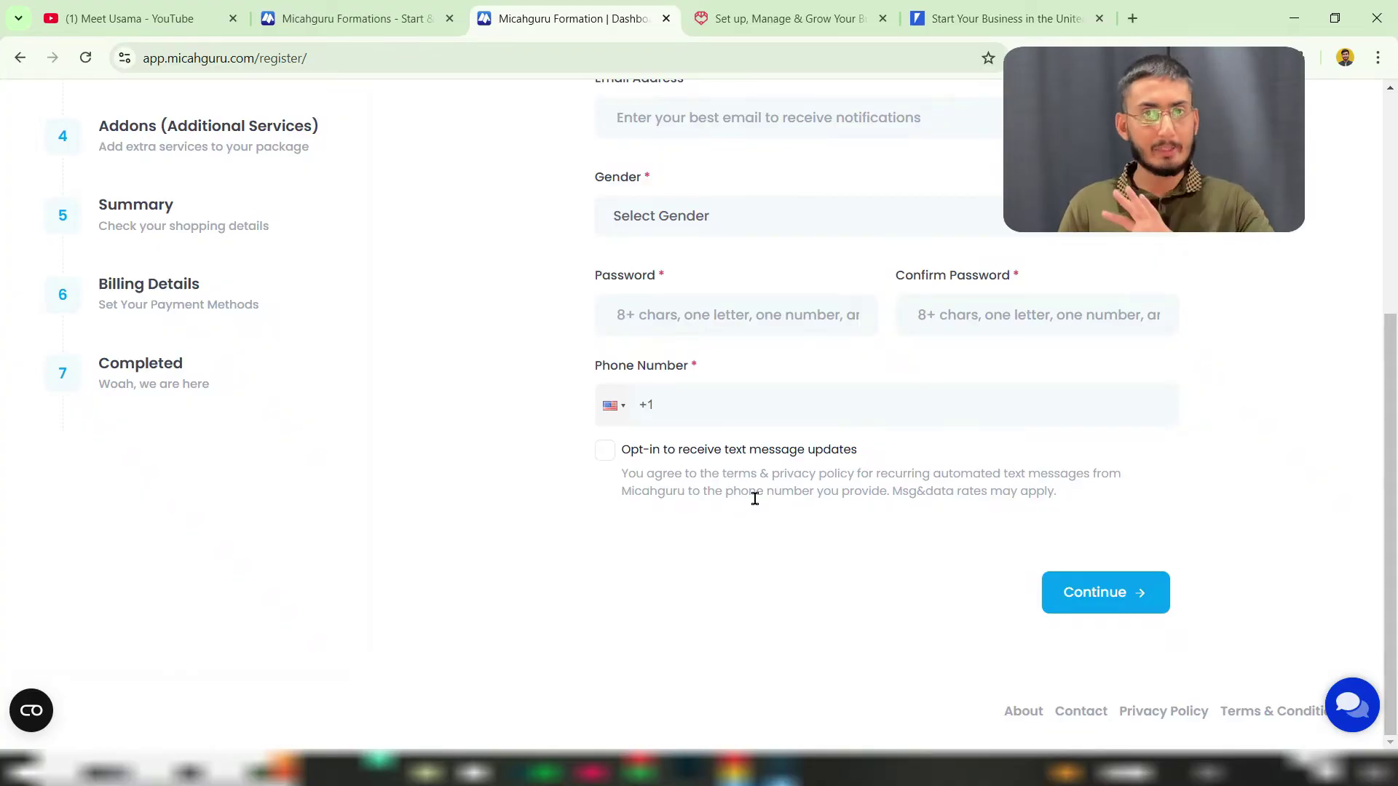
{"action": "left_click", "coordinate": [769, 20]}
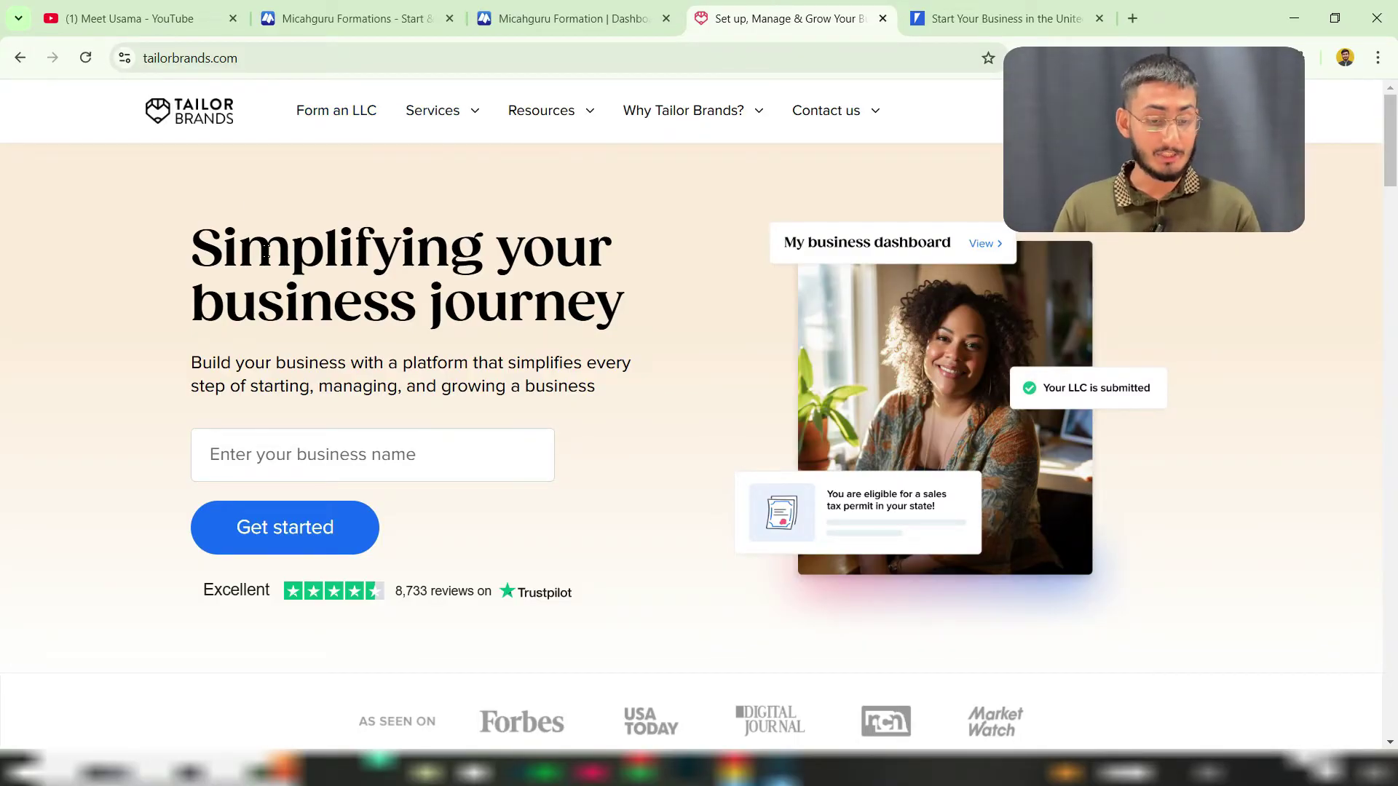
Step: Glance over the Tailor Brands heading, then move to the Clemta website tab
{"action": "left_click_drag", "start_coordinate": [240, 247], "coordinate": [479, 302]}
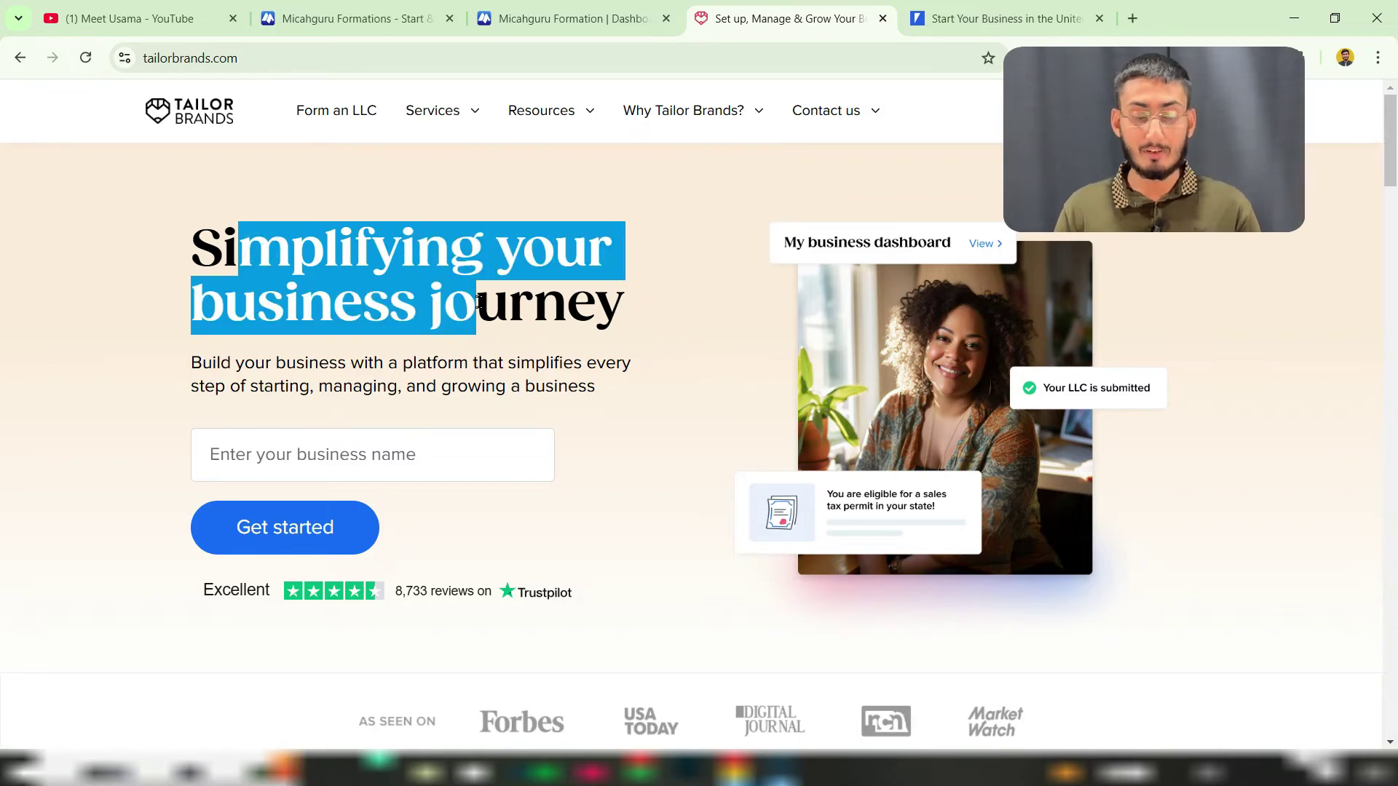
{"action": "left_click", "coordinate": [478, 302]}
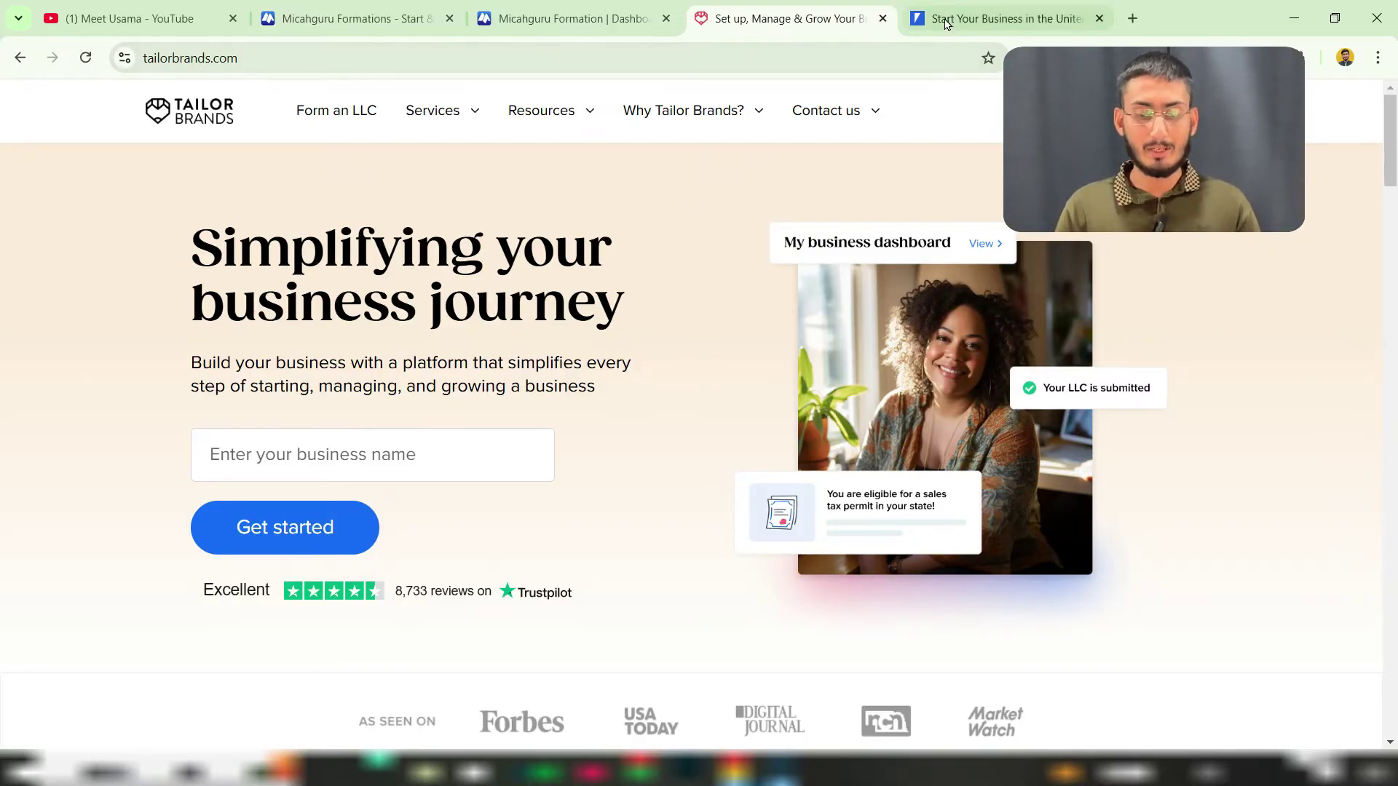
{"action": "left_click", "coordinate": [976, 12]}
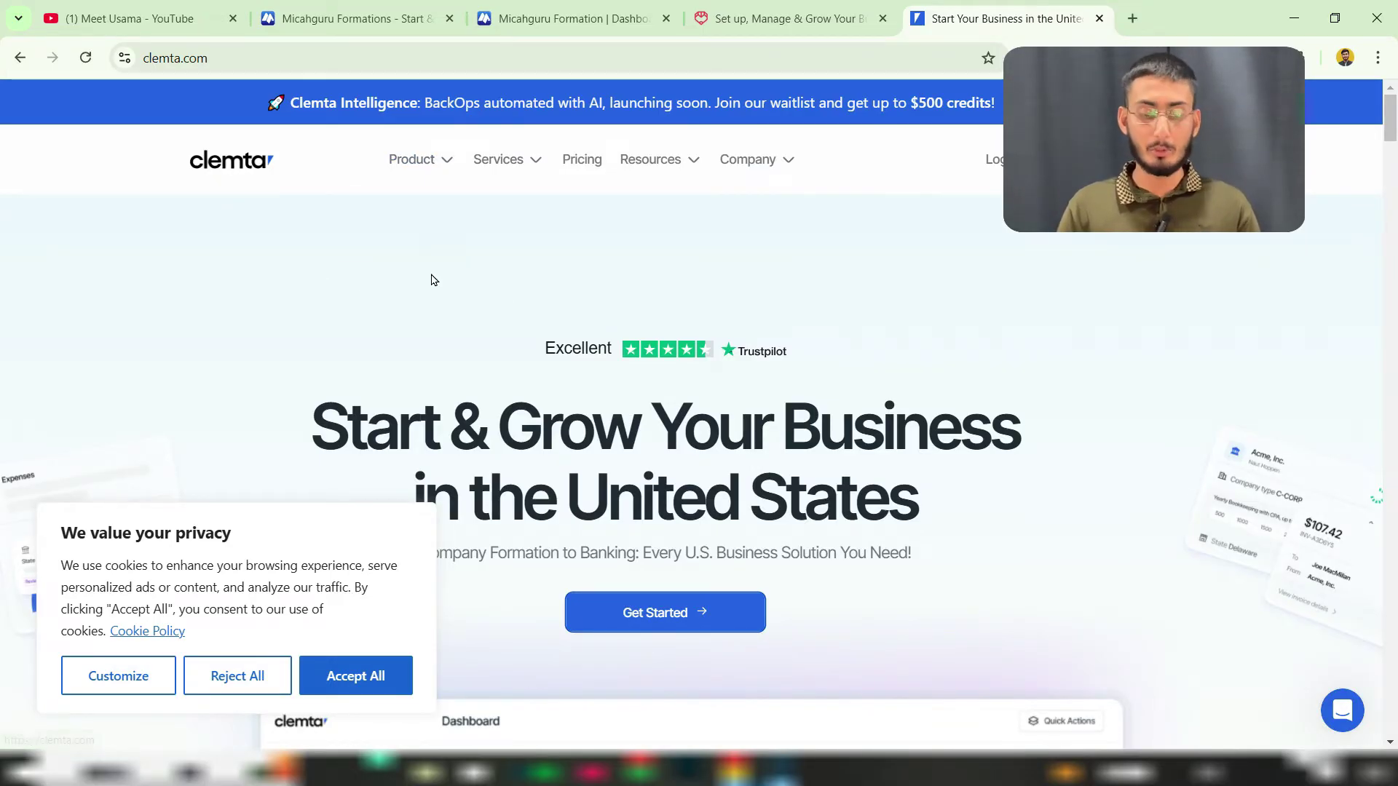
Step: Accept all cookies on Clemta and read its Start & Grow Your Business headline
{"action": "left_click", "coordinate": [337, 674]}
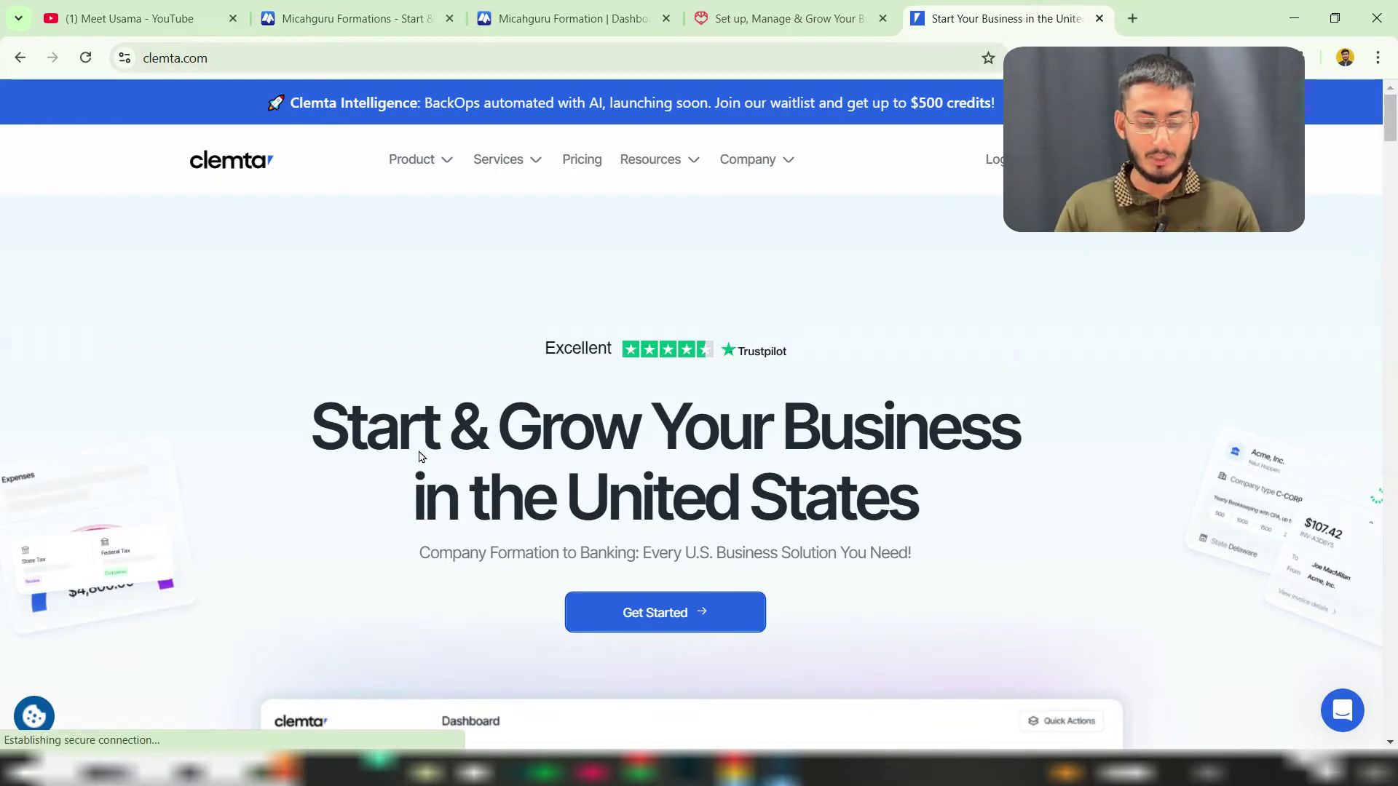
{"action": "left_click_drag", "start_coordinate": [336, 435], "coordinate": [608, 424]}
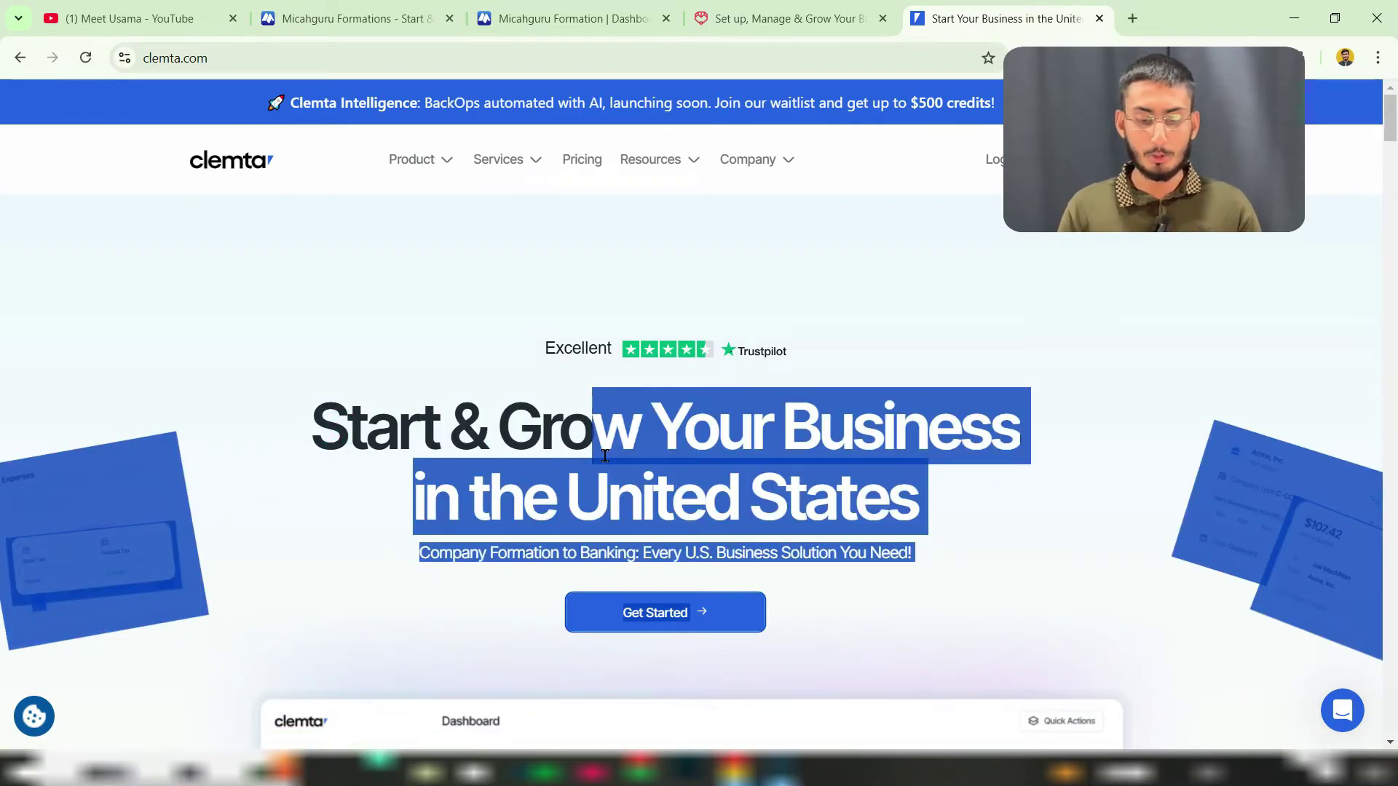
{"action": "left_click", "coordinate": [593, 469]}
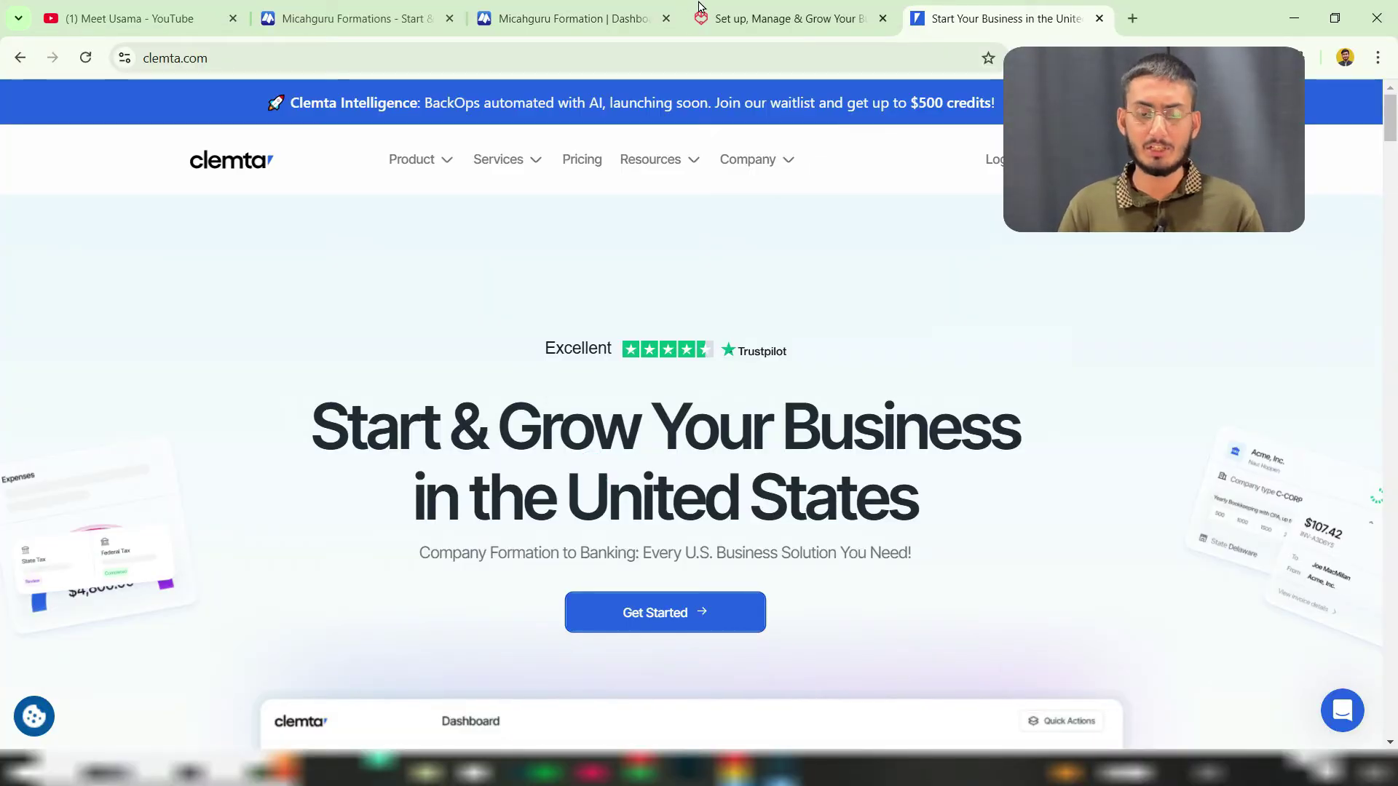
Step: Look through the Micahguru tabs and return to the Tailor Brands homepage
{"action": "left_click", "coordinate": [777, 16]}
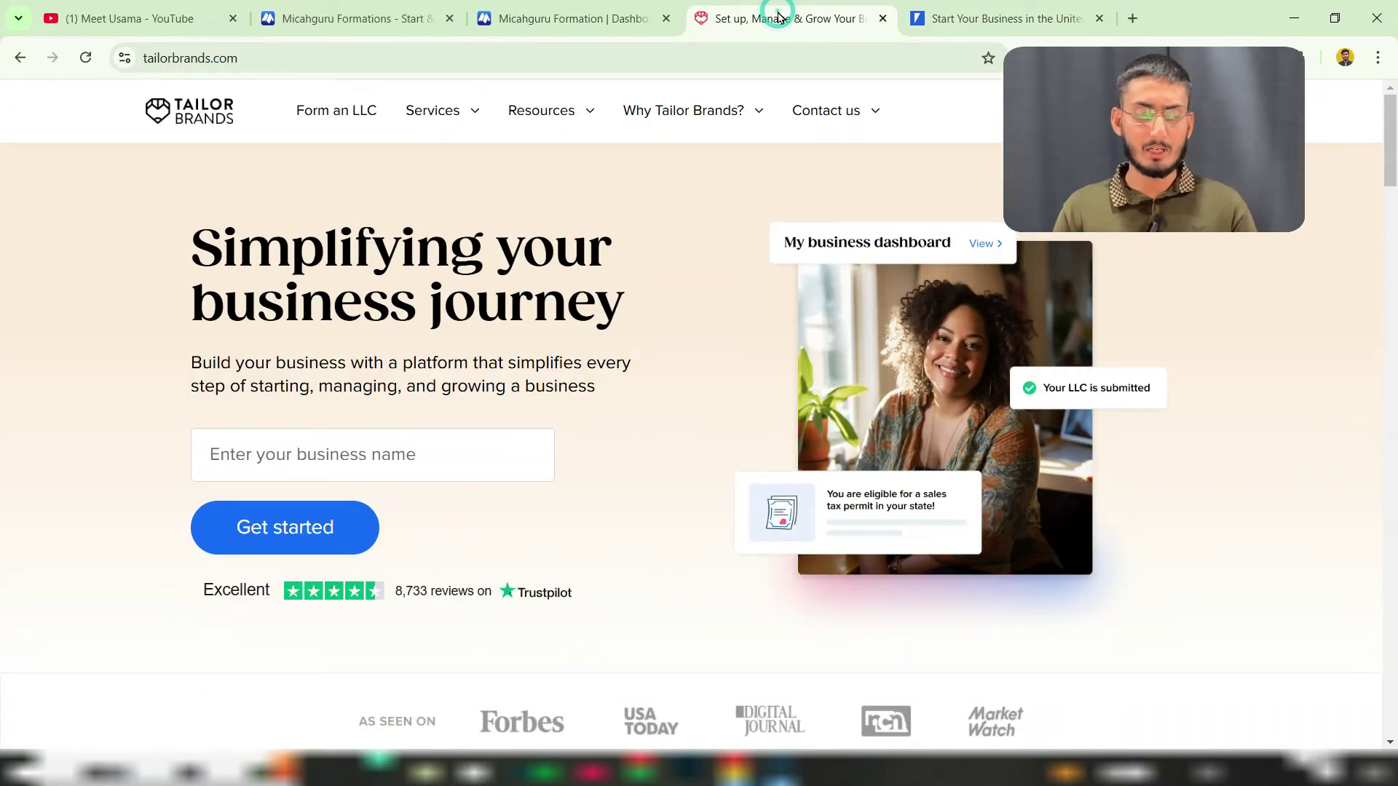
{"action": "left_click", "coordinate": [556, 10]}
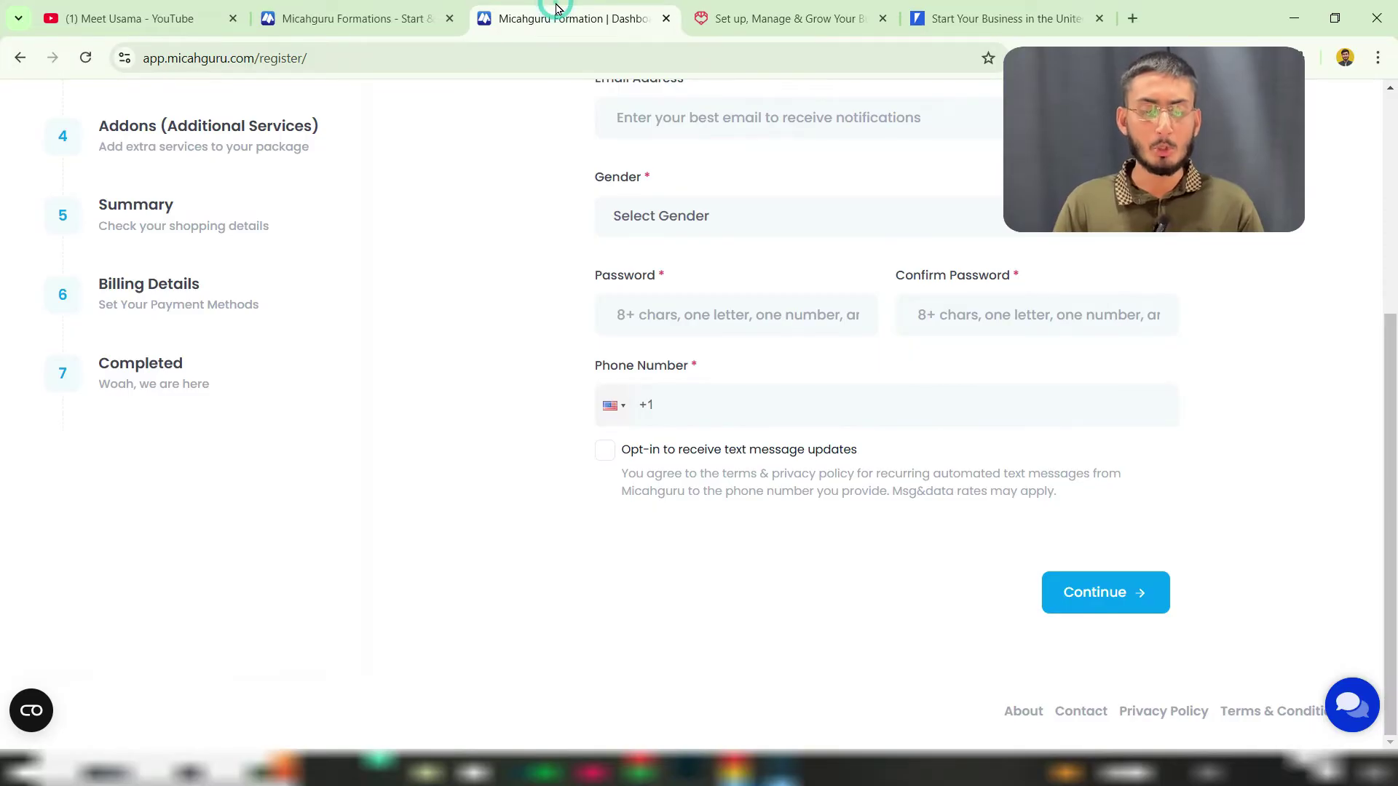
{"action": "left_click", "coordinate": [379, 11]}
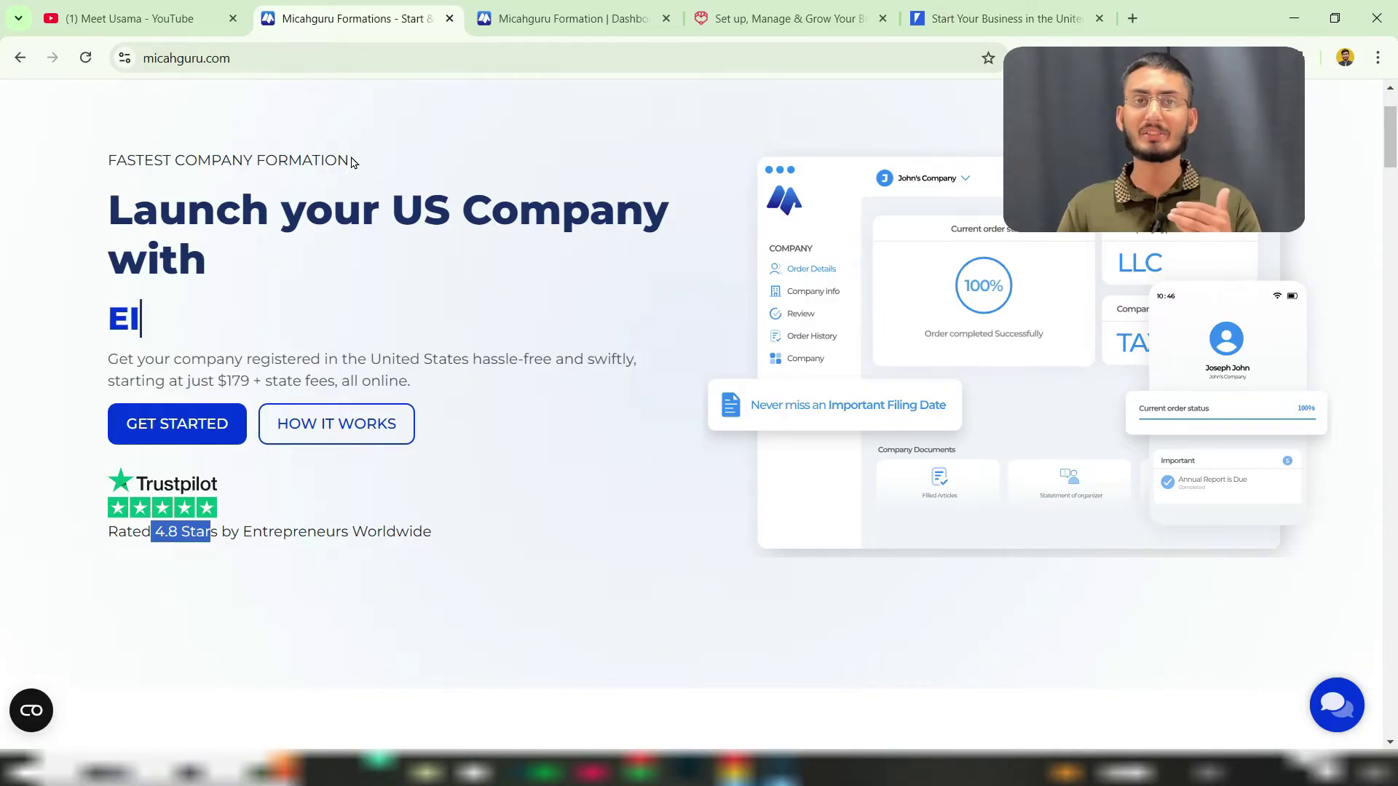
{"action": "left_click", "coordinate": [754, 16]}
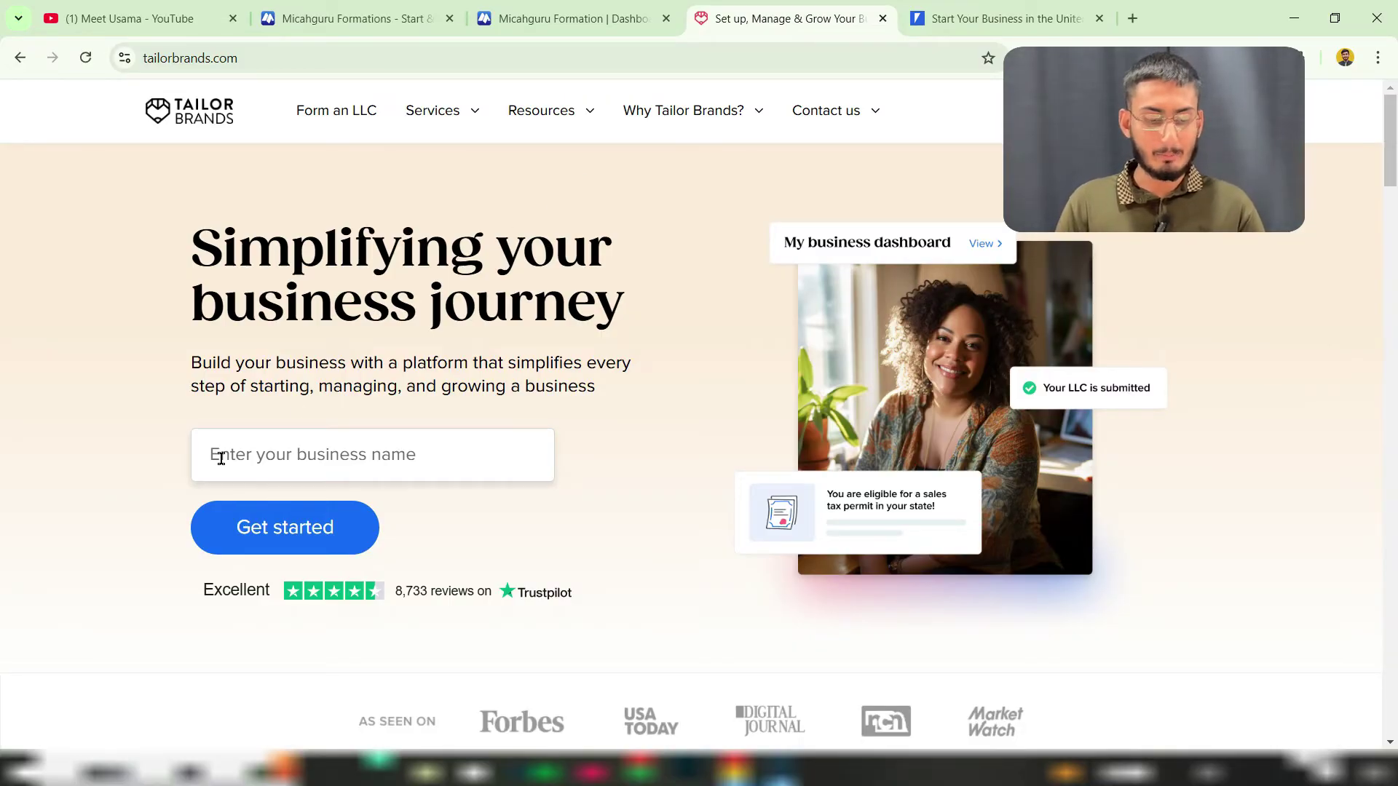
Step: Enter the owner's full name as the business name and submit it with Get started
{"action": "left_click", "coordinate": [327, 456]}
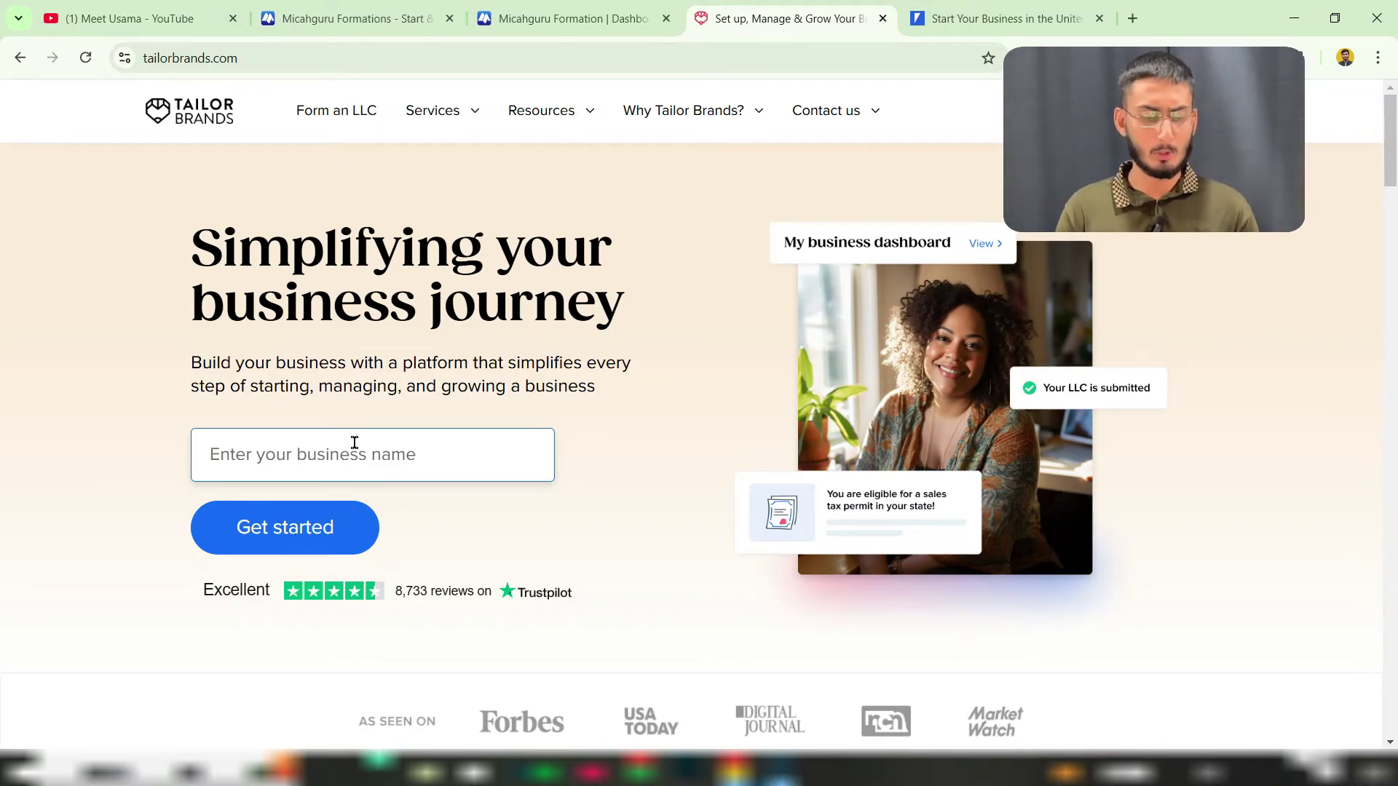
{"action": "left_click", "coordinate": [280, 455]}
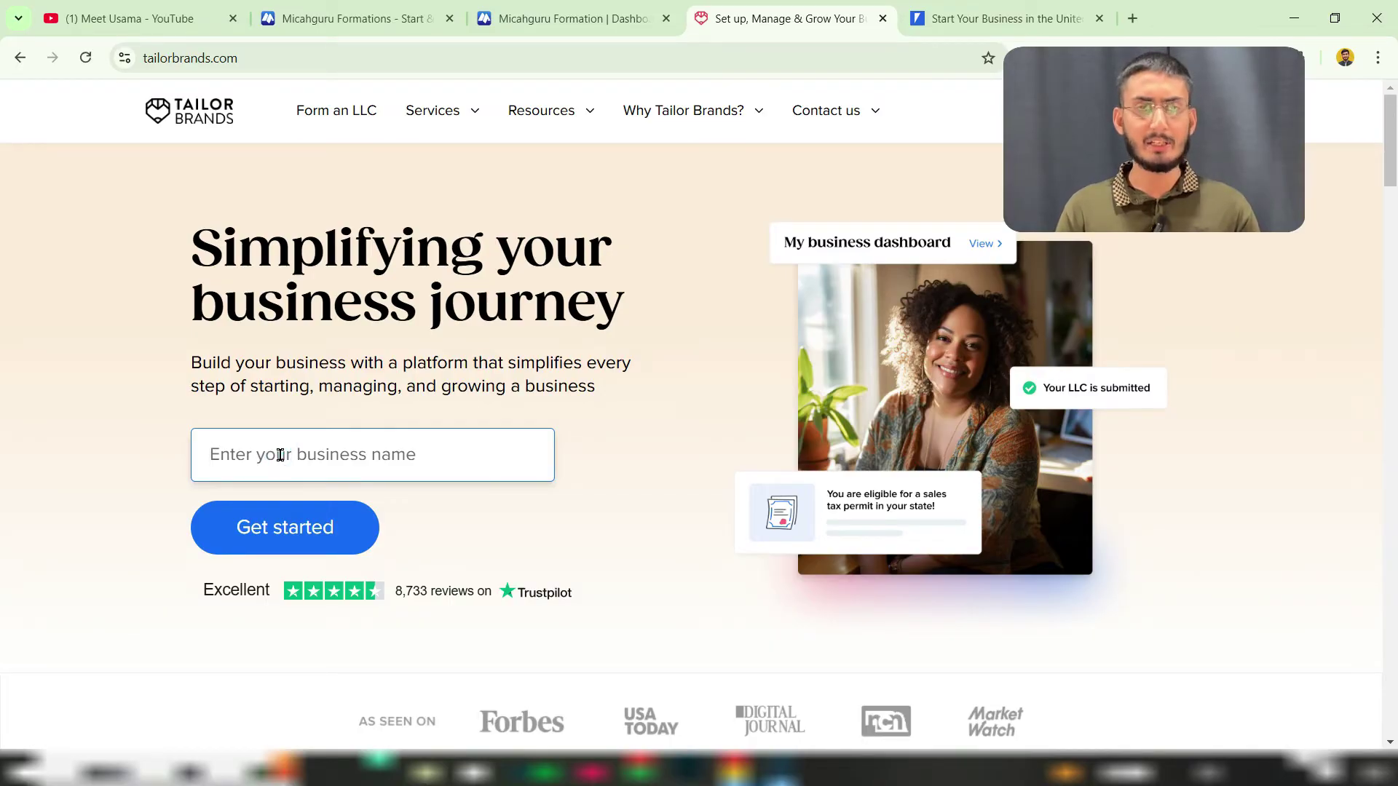
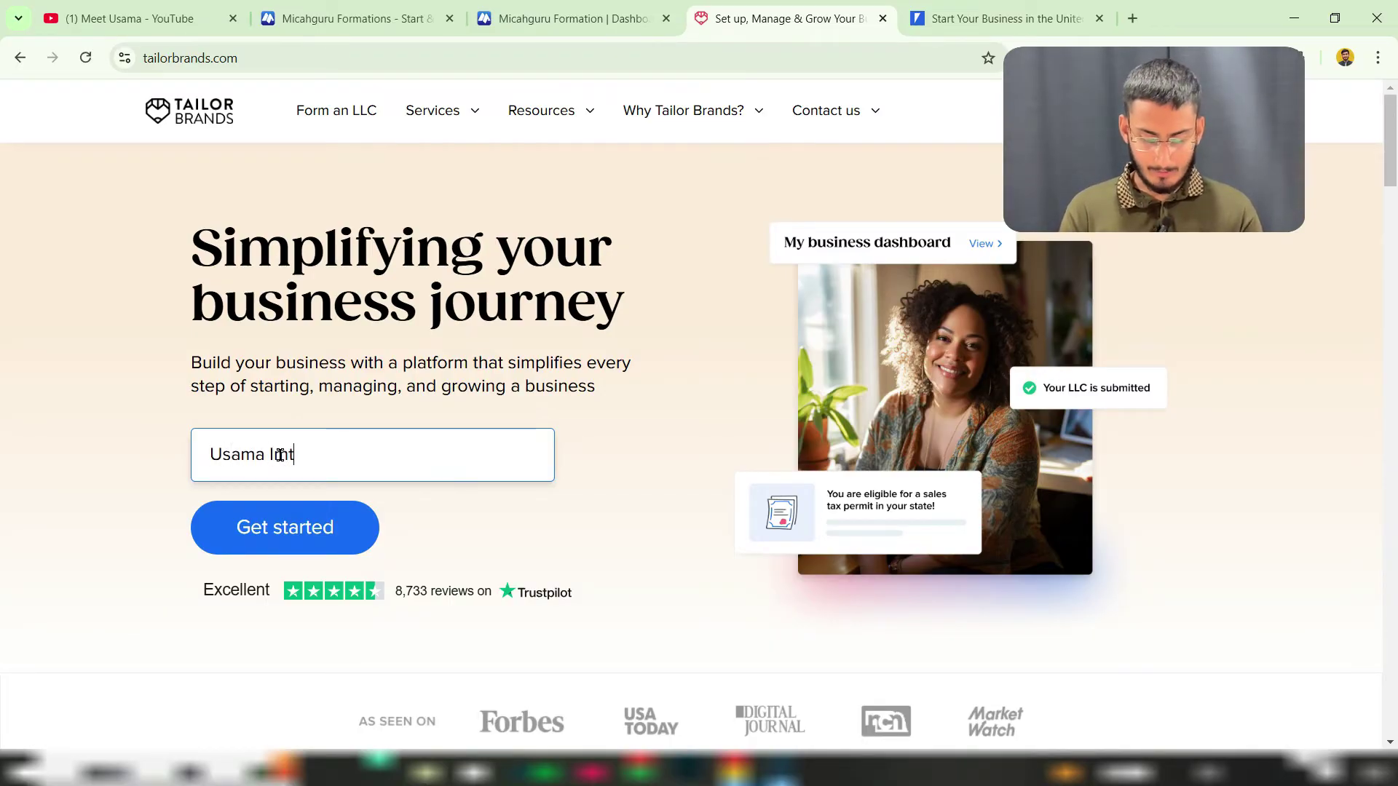
{"action": "left_click", "coordinate": [232, 530]}
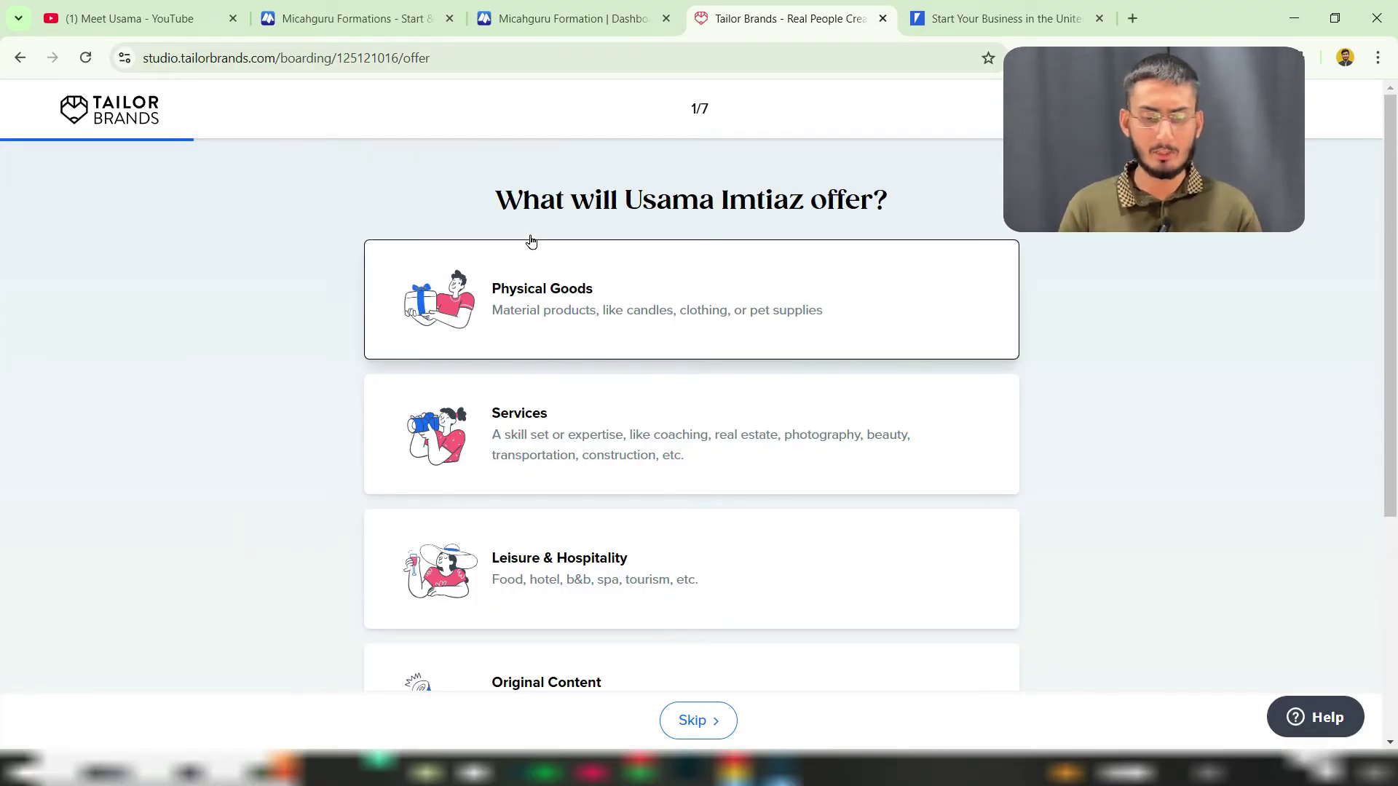
Step: Choose Physical Goods as what the business will offer
{"action": "double_click", "coordinate": [698, 108]}
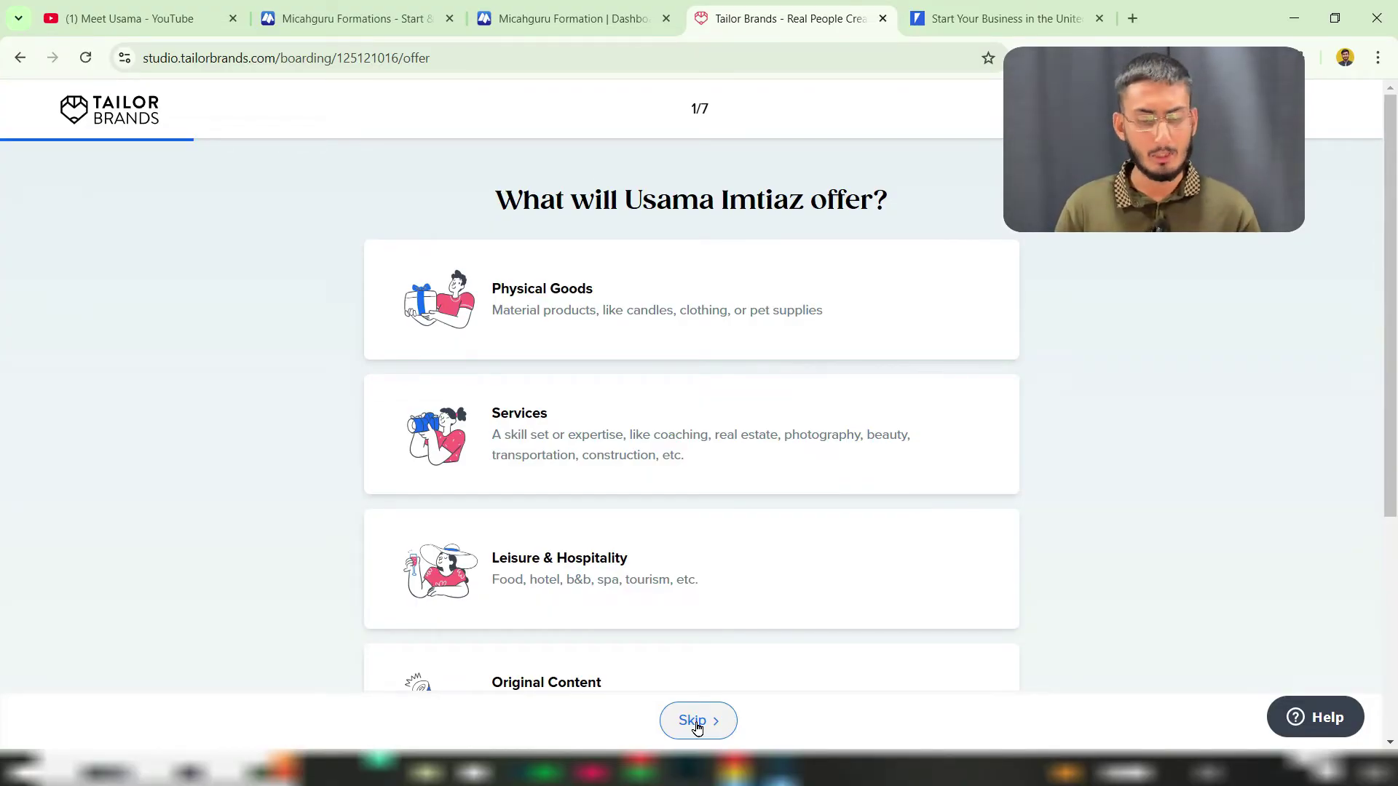
{"action": "left_click", "coordinate": [589, 313]}
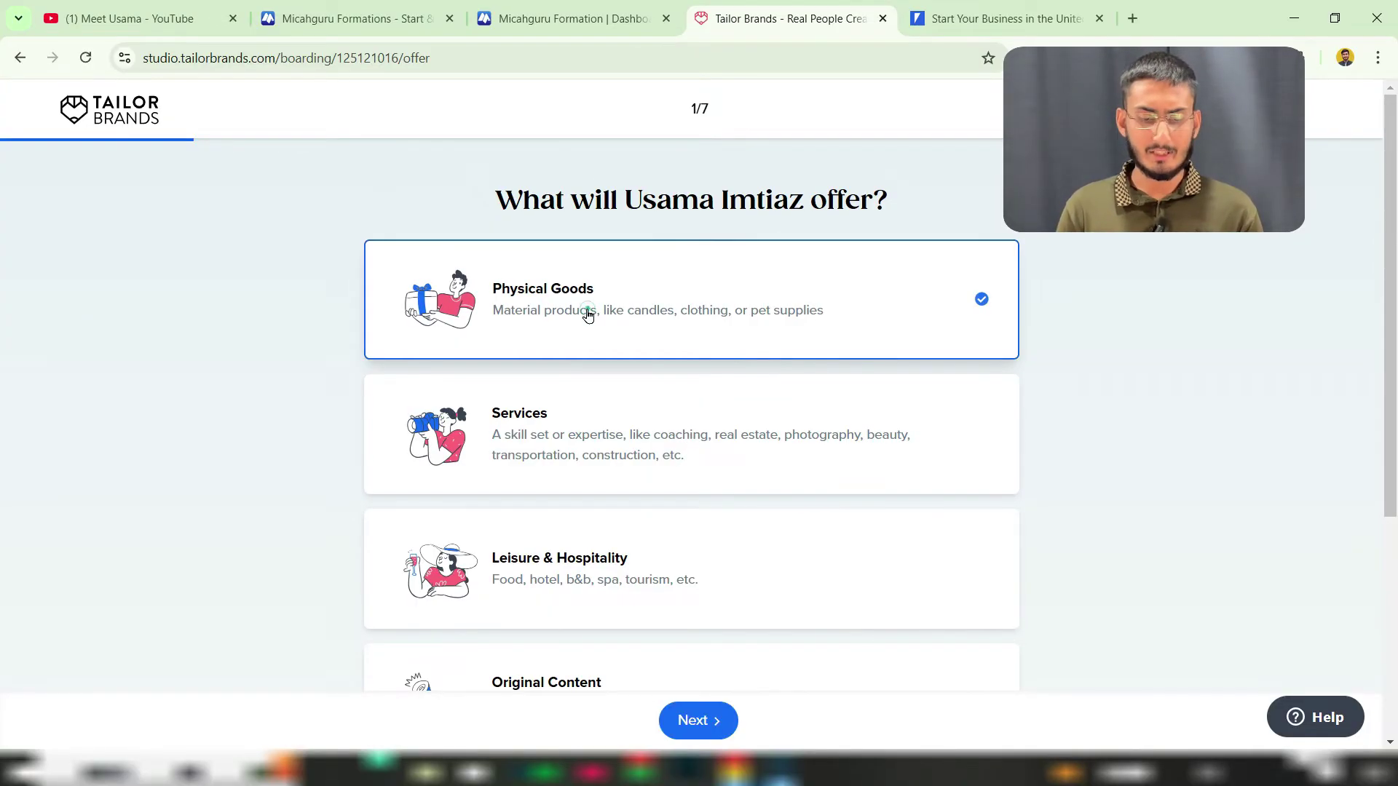
{"action": "left_click", "coordinate": [699, 739]}
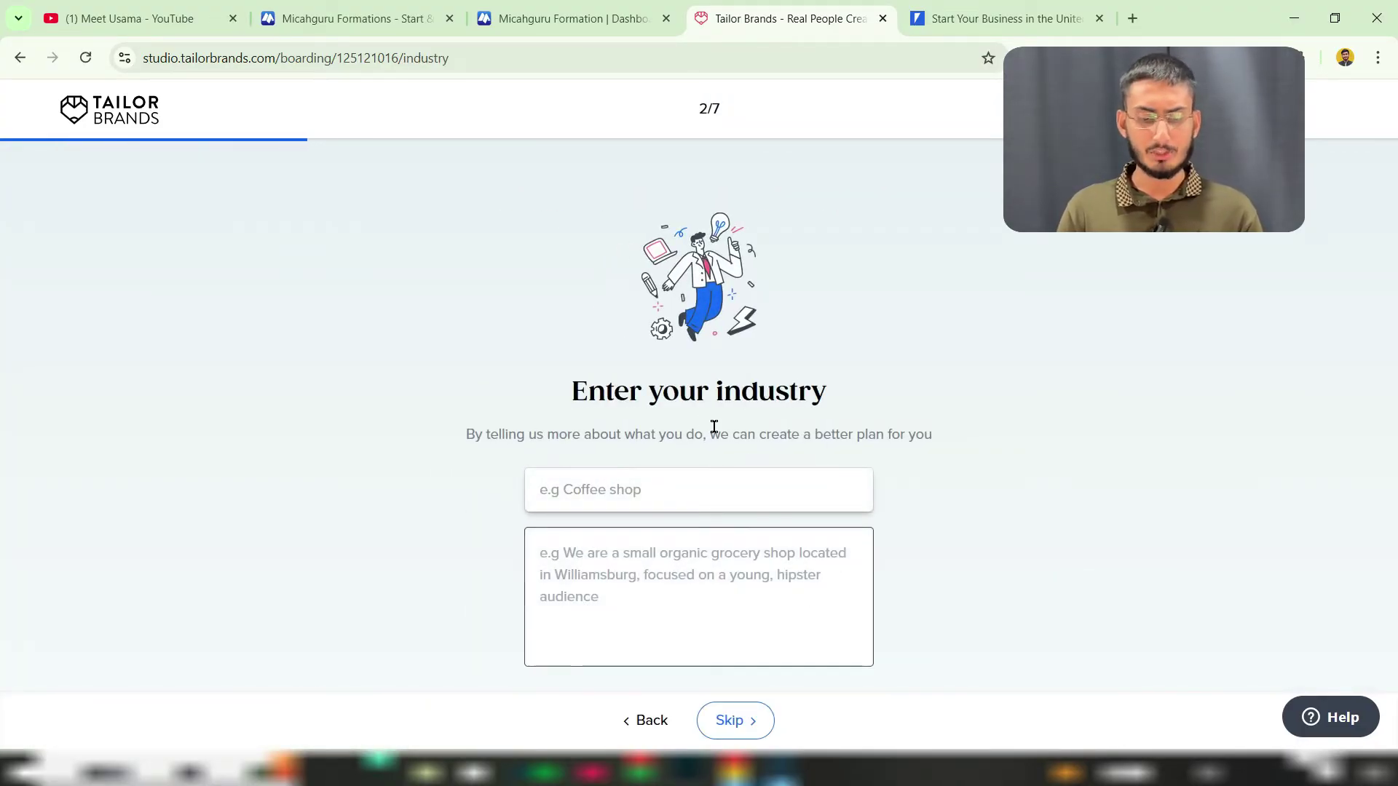
Step: Search 'ecommerce' and pick eCommerce as the business industry
{"action": "left_click_drag", "start_coordinate": [605, 394], "coordinate": [736, 394]}
{"action": "left_click", "coordinate": [733, 389]}
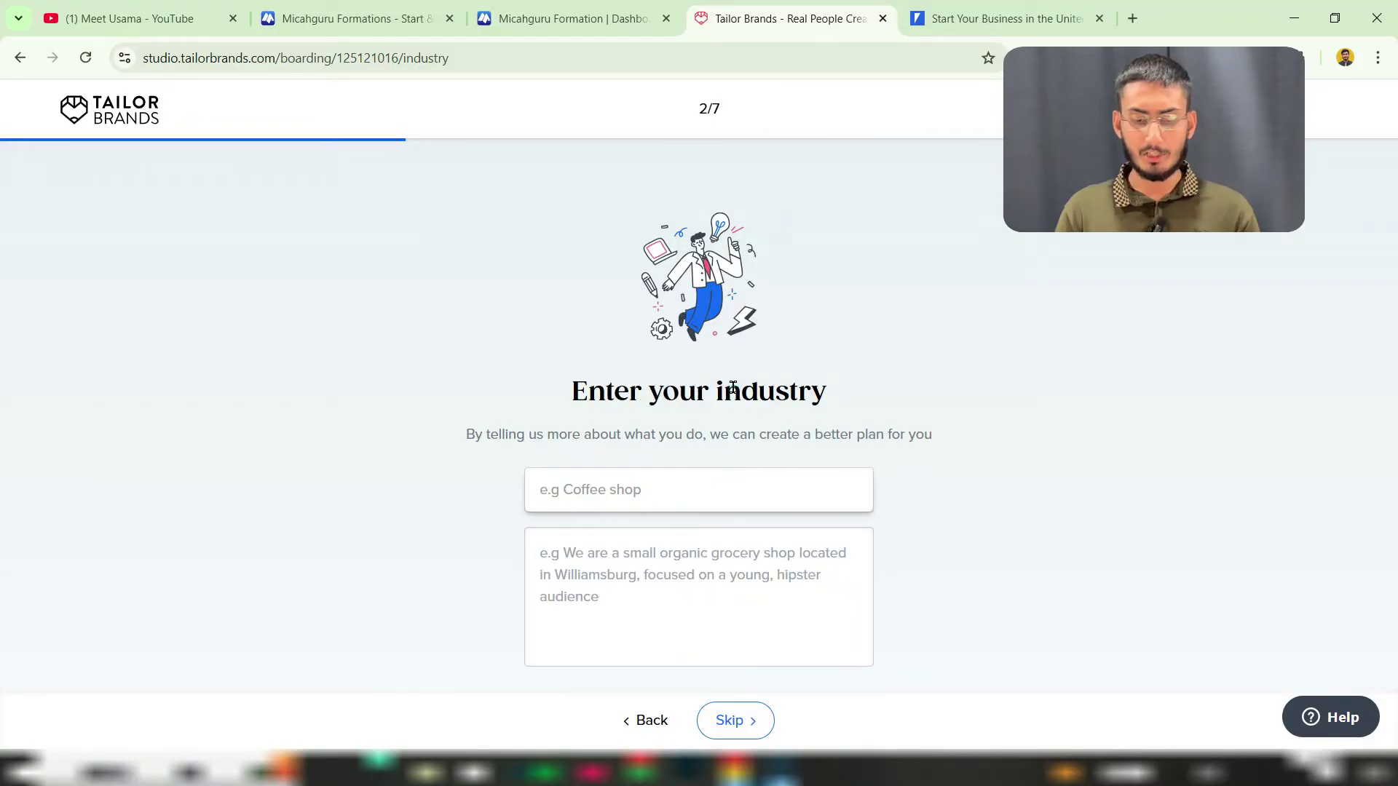
{"action": "left_click", "coordinate": [599, 490]}
{"action": "type", "text": "ec"}
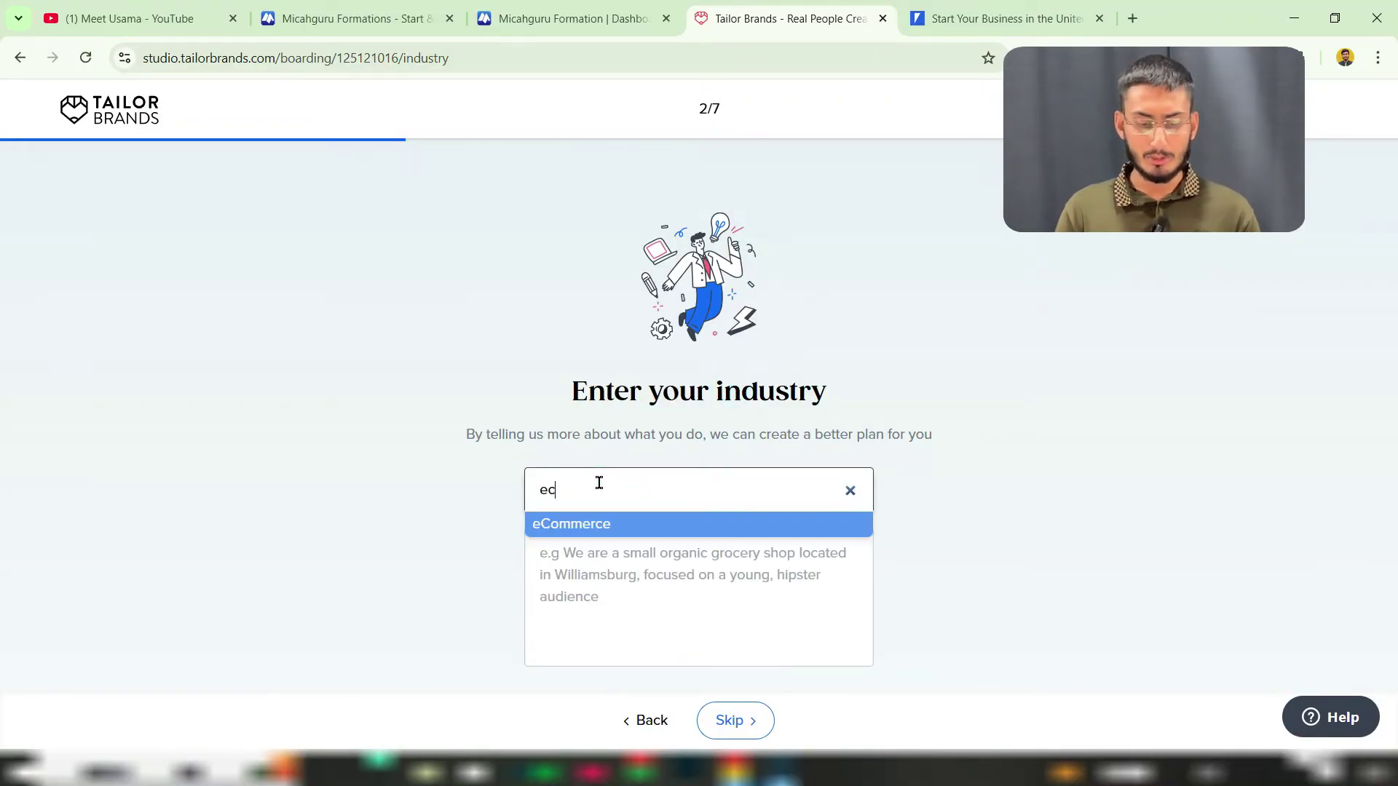
{"action": "type", "text": "ommerce"}
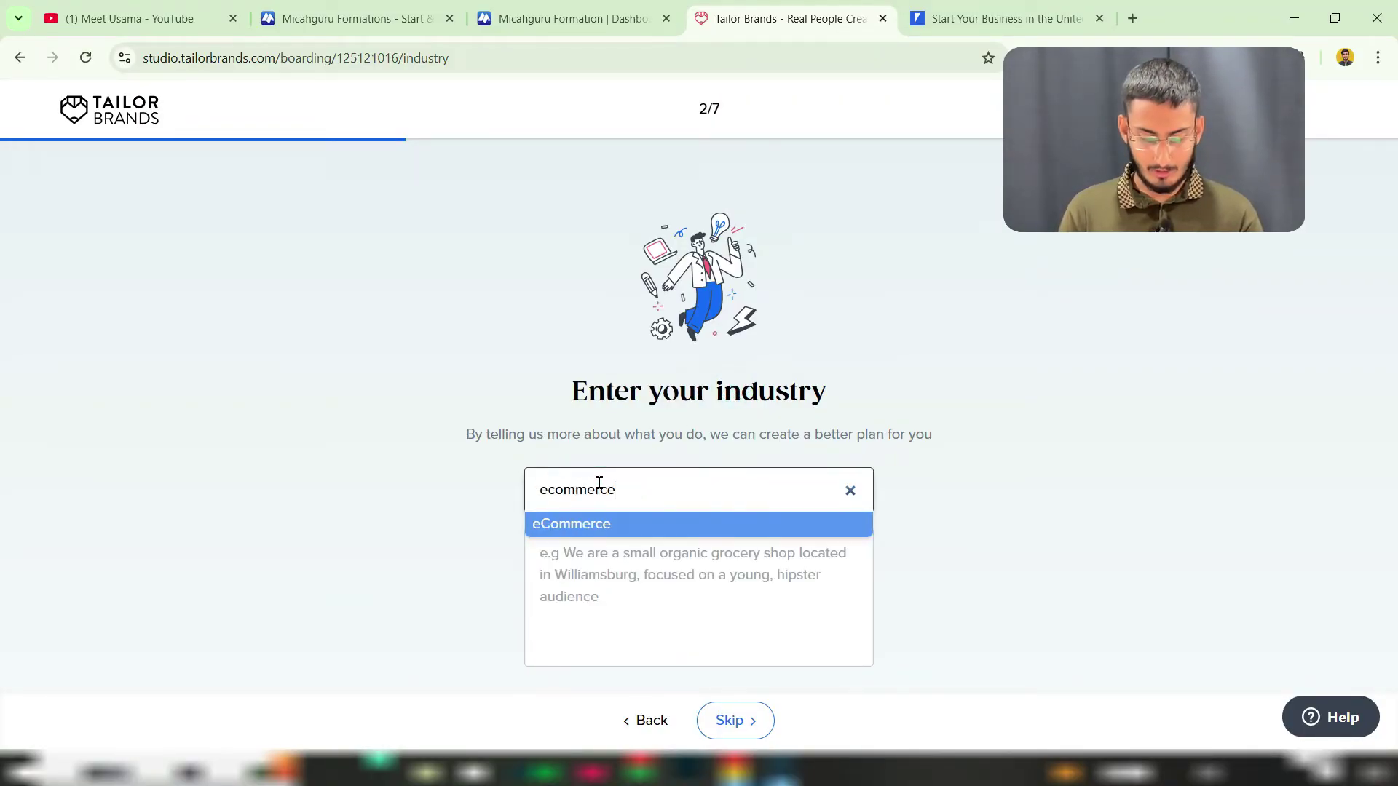
{"action": "left_click", "coordinate": [600, 521]}
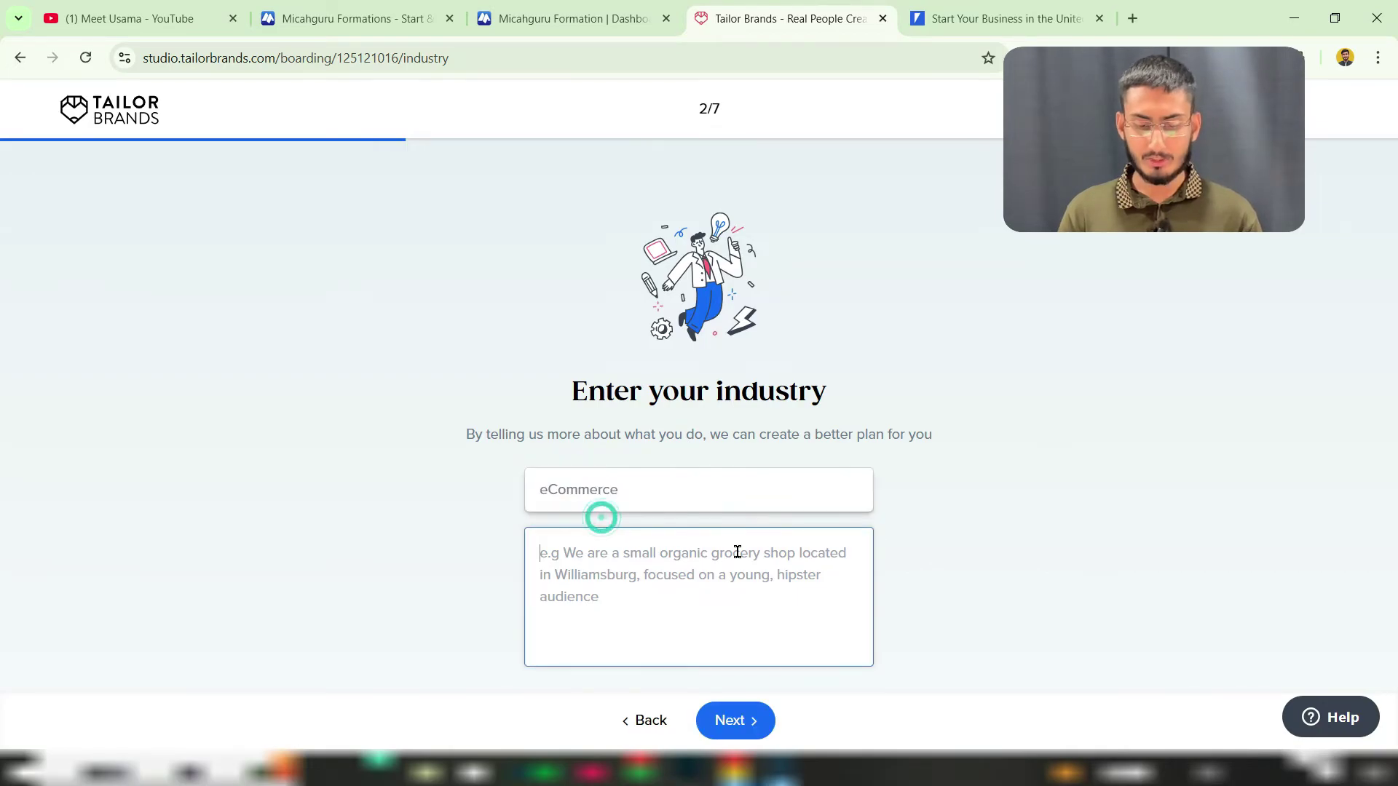
{"action": "left_click", "coordinate": [738, 732]}
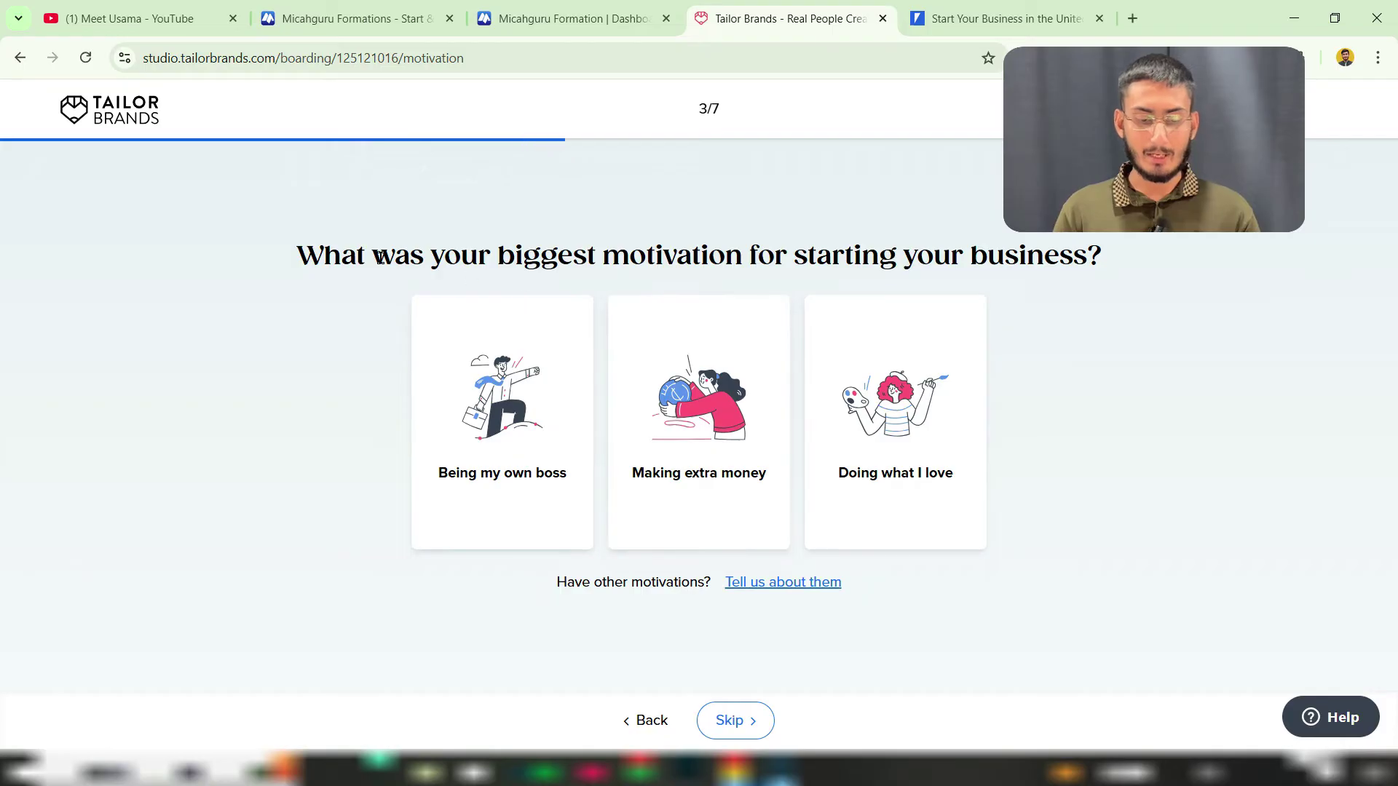
Step: Answer 'Being my own boss' as motivation and 'Getting ready to launch' as the business stage
{"action": "left_click_drag", "start_coordinate": [382, 254], "coordinate": [670, 255]}
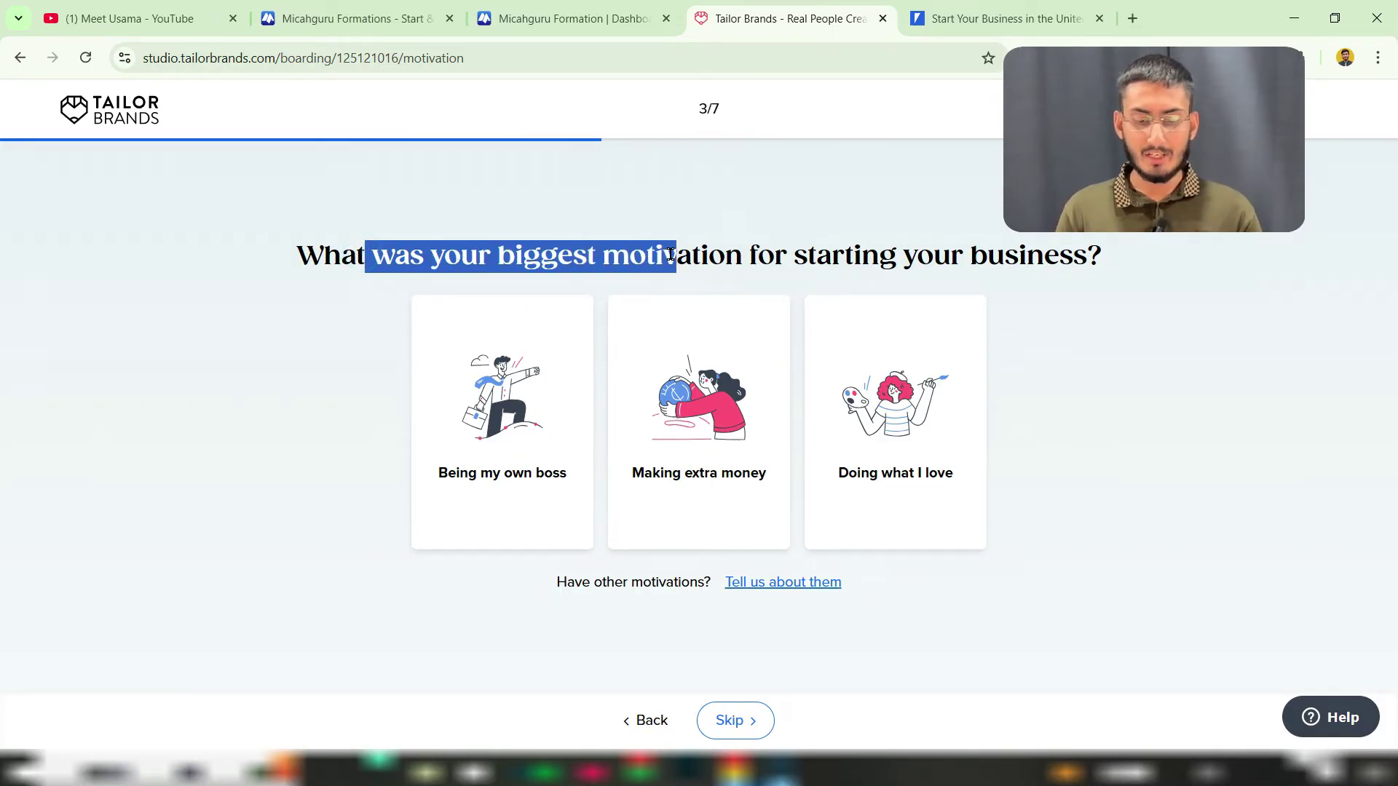
{"action": "left_click", "coordinate": [515, 479]}
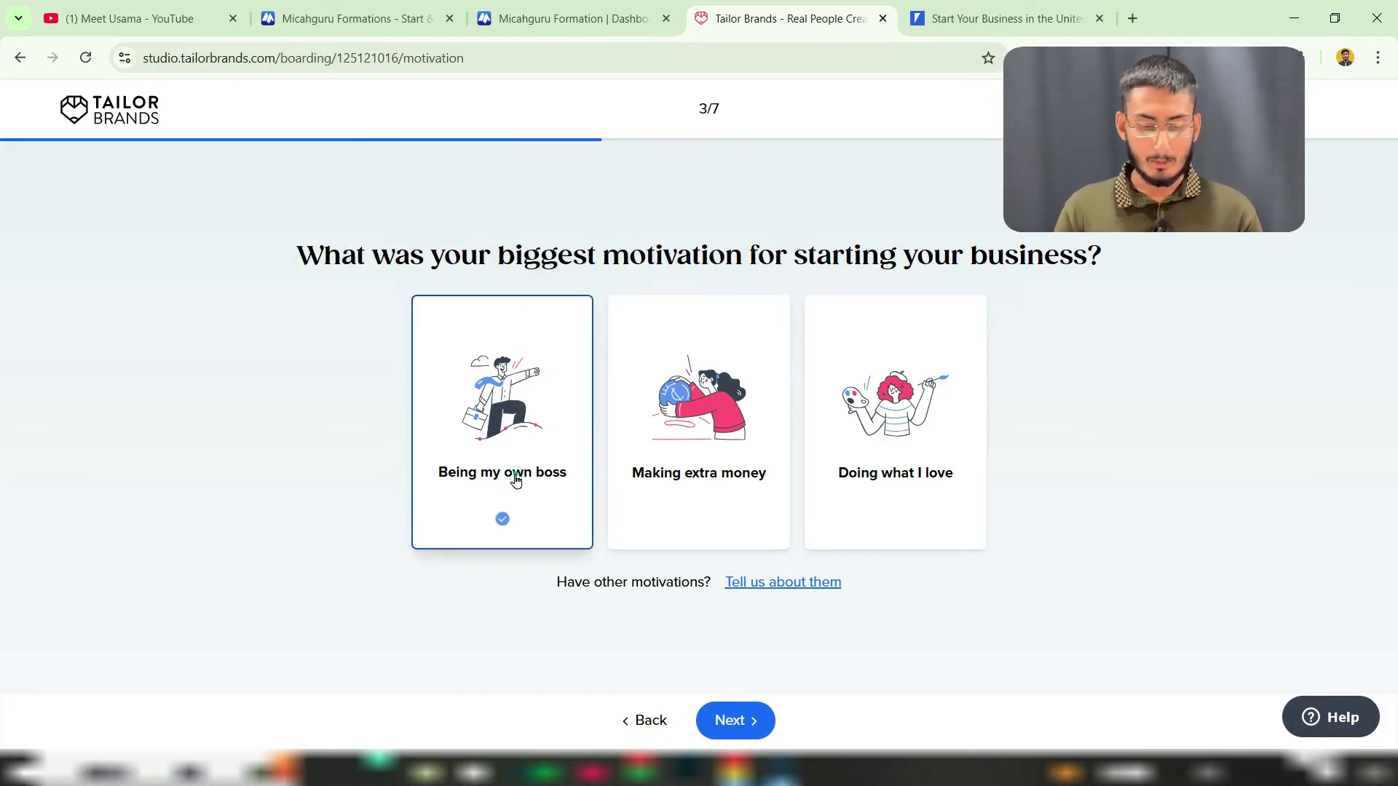
{"action": "left_click", "coordinate": [721, 719]}
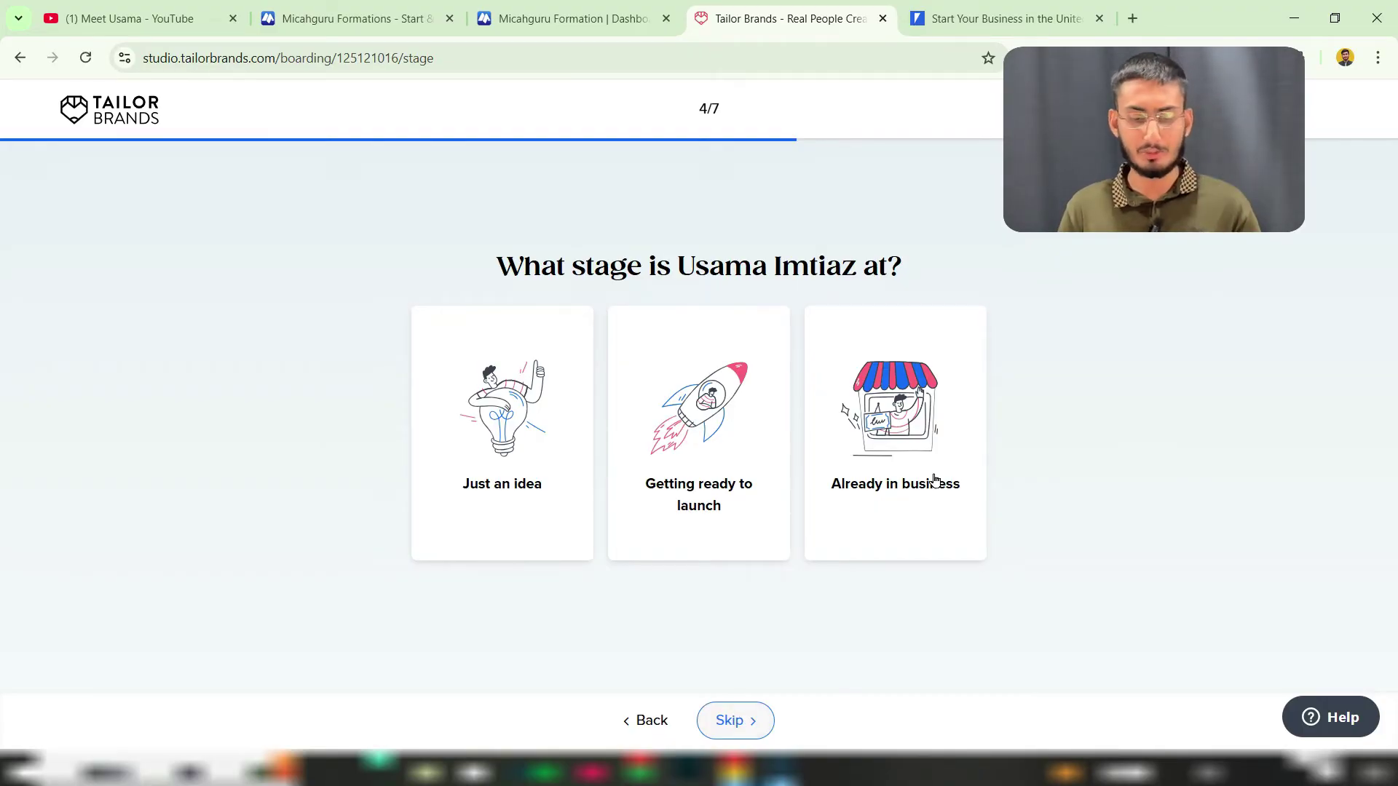
{"action": "left_click_drag", "start_coordinate": [560, 267], "coordinate": [811, 239]}
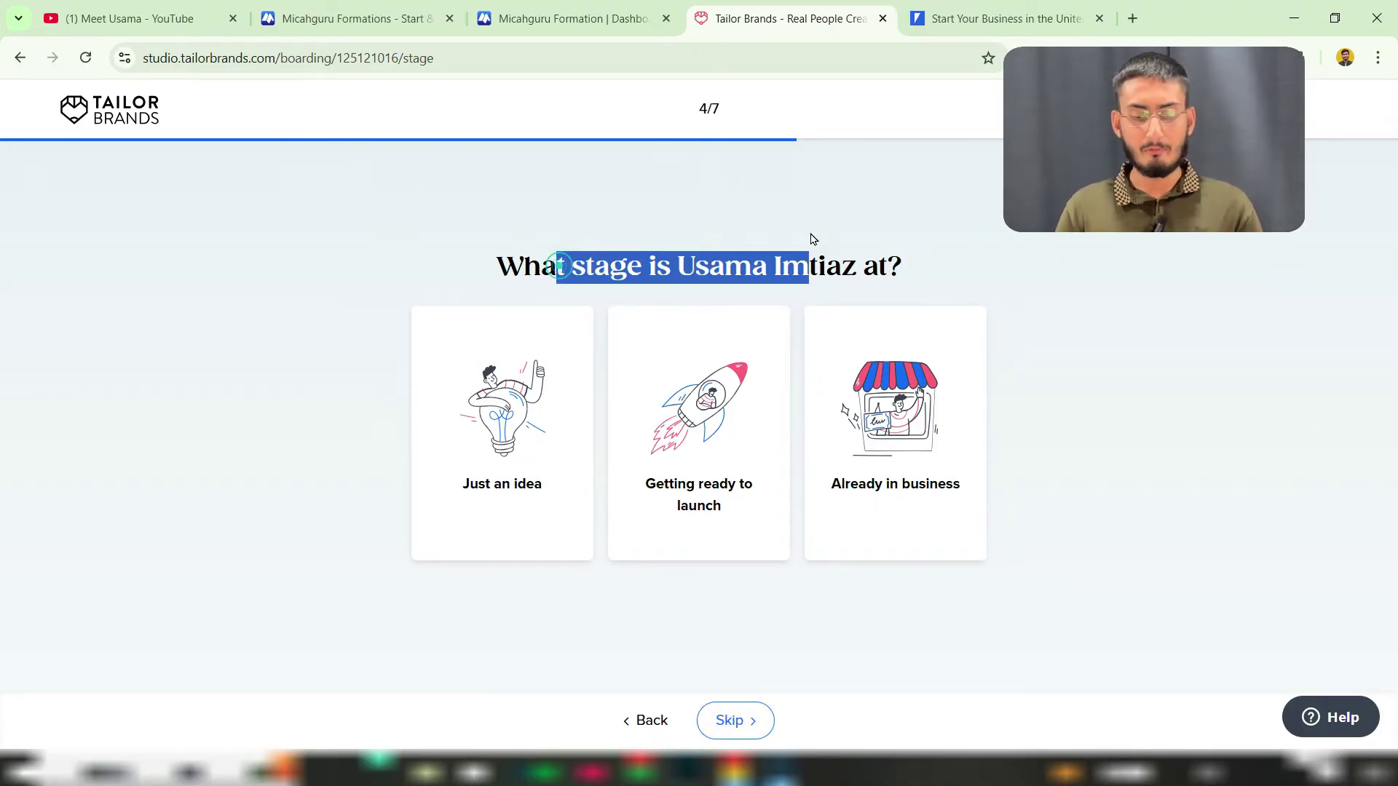
{"action": "left_click", "coordinate": [696, 430]}
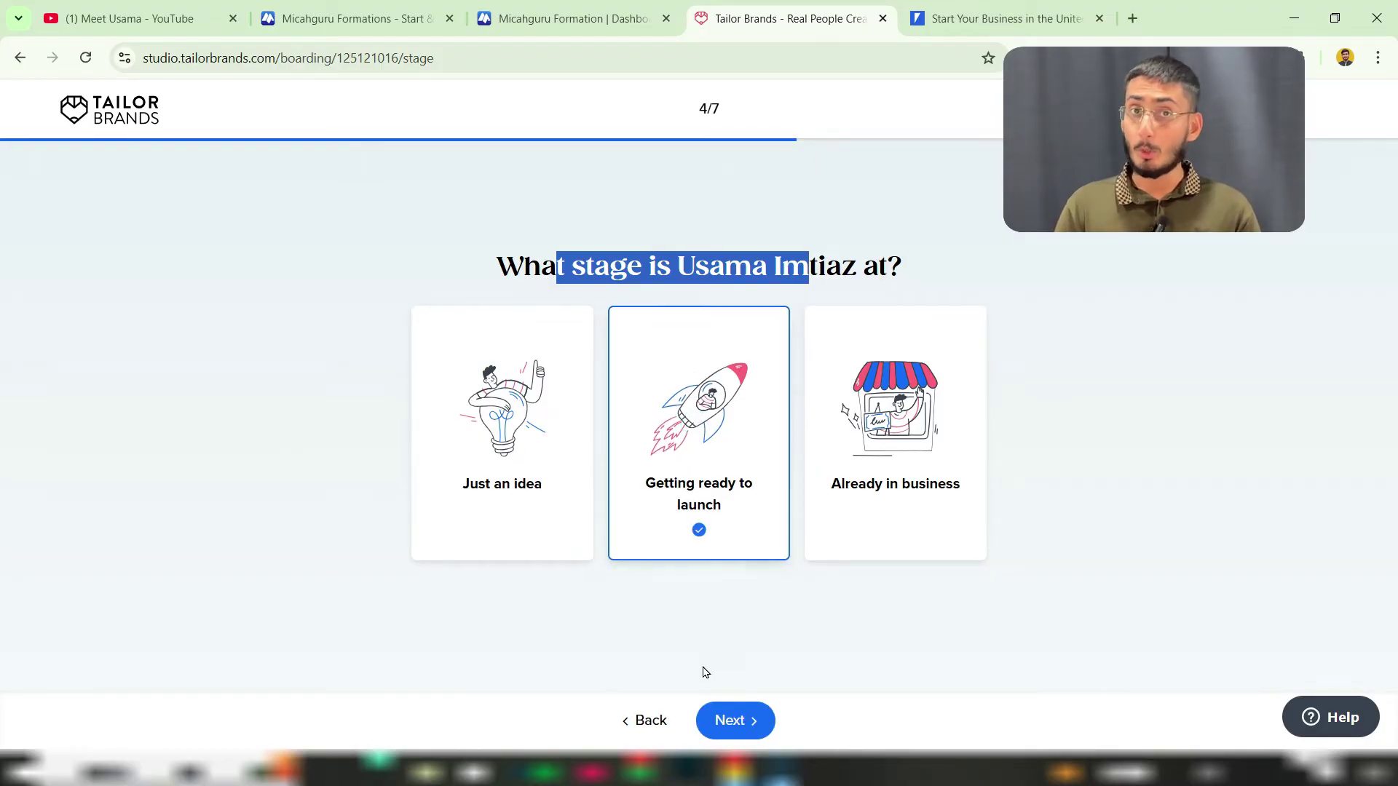
{"action": "left_click", "coordinate": [724, 718]}
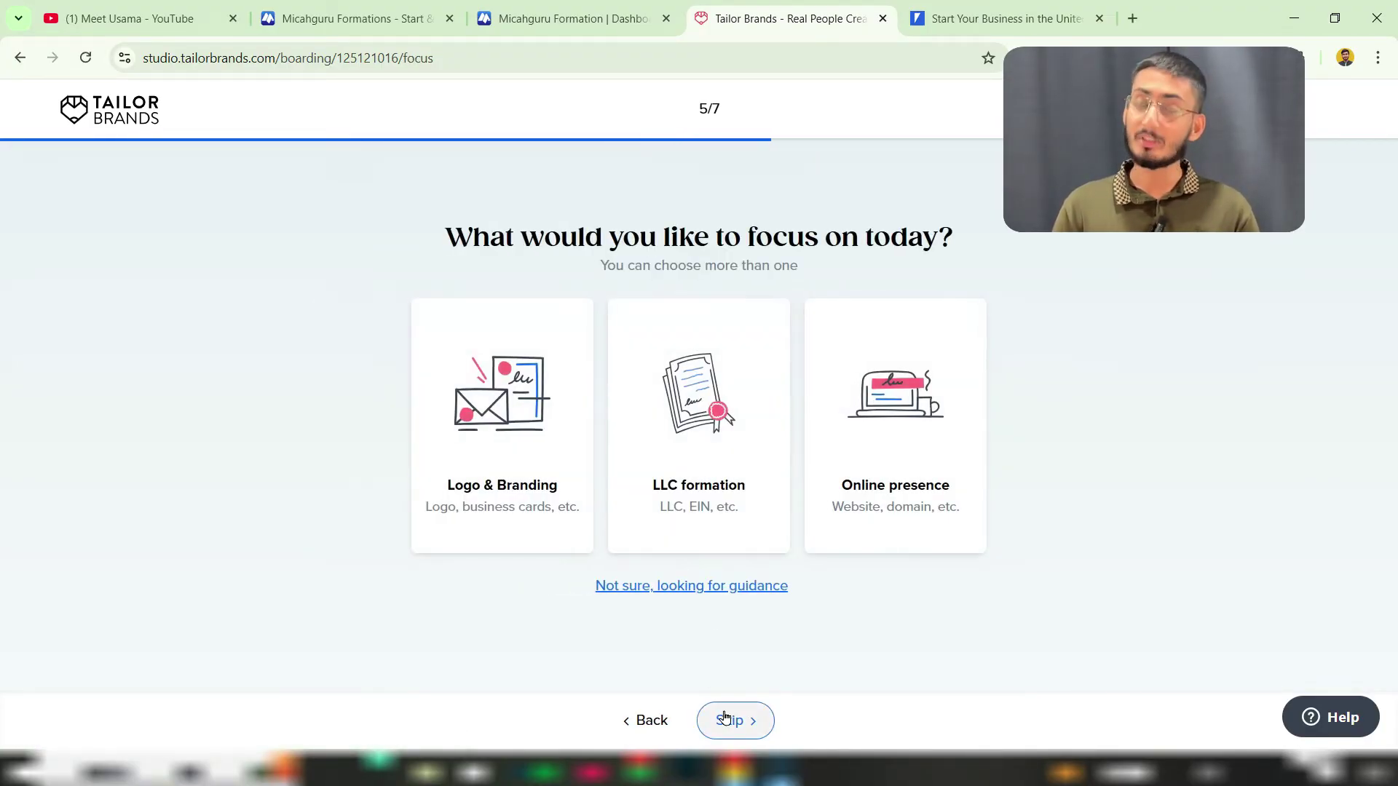
Step: Pick LLC formation as today's focus and indicate the business already has an LLC
{"action": "left_click_drag", "start_coordinate": [746, 234], "coordinate": [826, 237]}
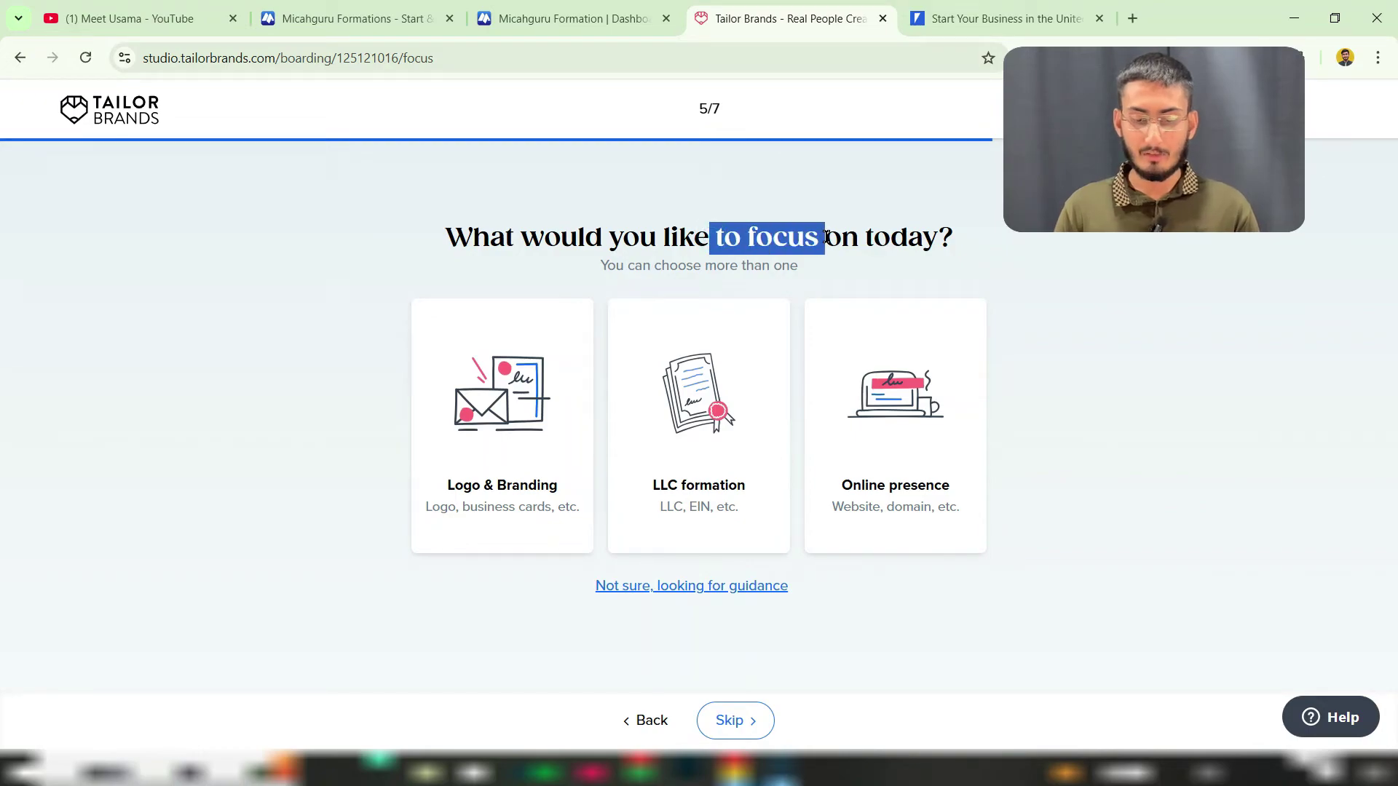
{"action": "left_click", "coordinate": [704, 410]}
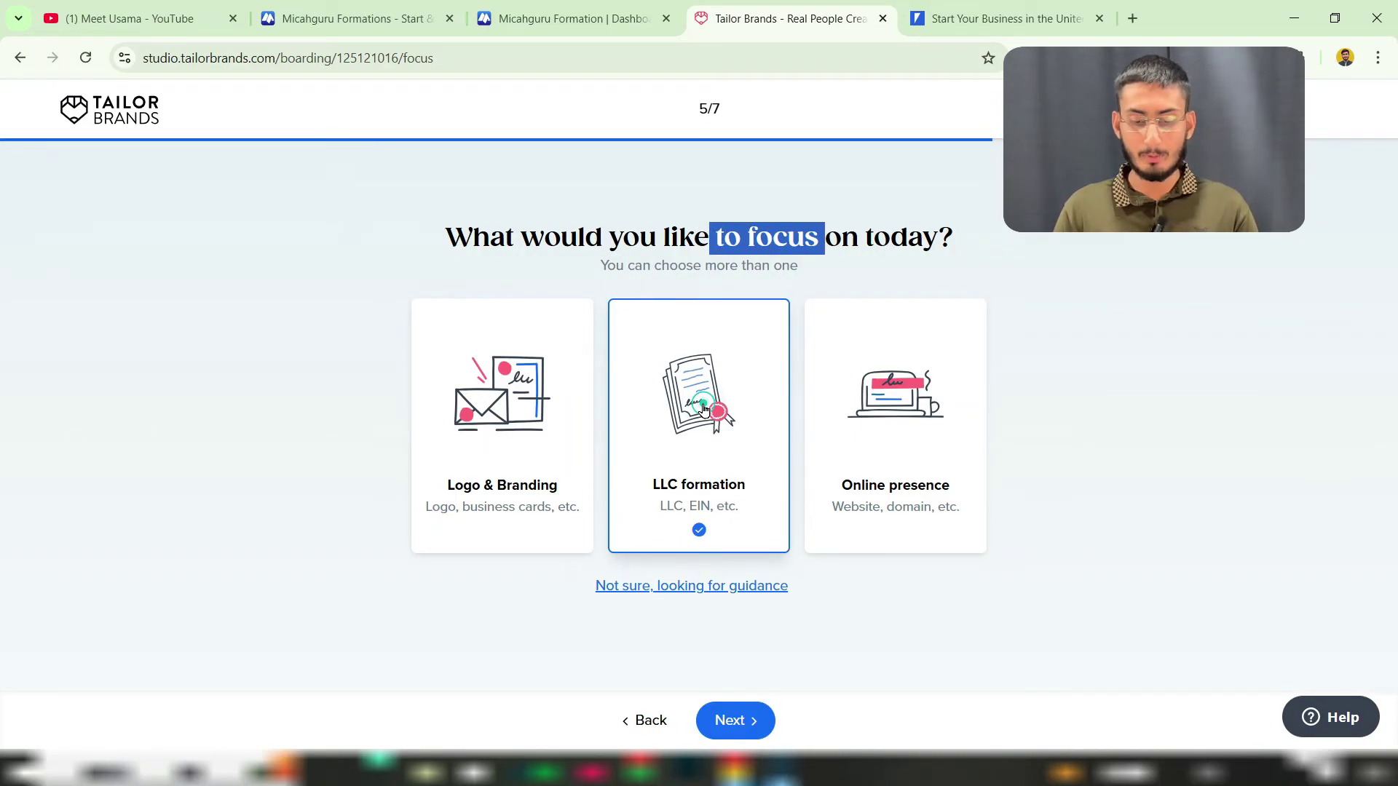
{"action": "left_click", "coordinate": [735, 722]}
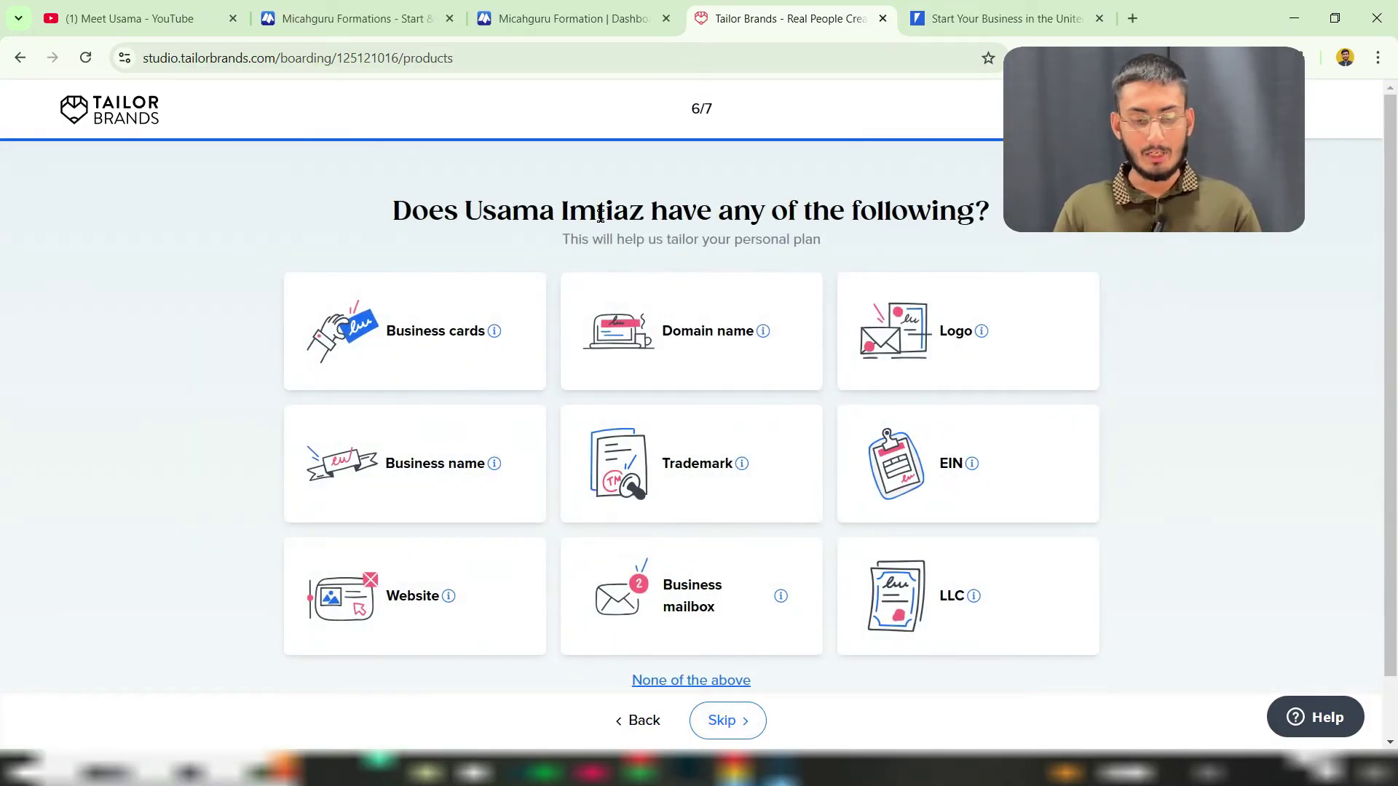
{"action": "left_click_drag", "start_coordinate": [561, 213], "coordinate": [810, 211]}
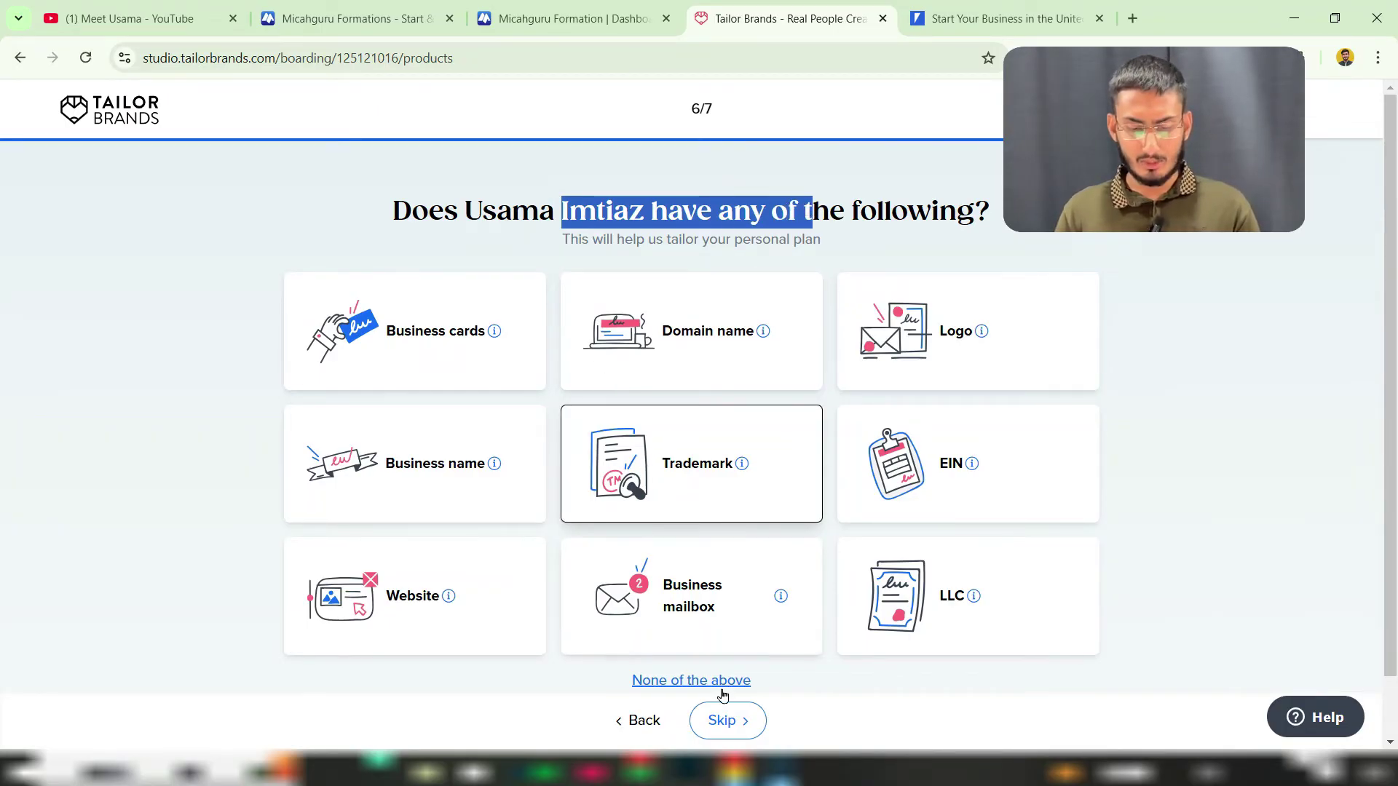
{"action": "left_click", "coordinate": [853, 650]}
{"action": "left_click", "coordinate": [731, 721]}
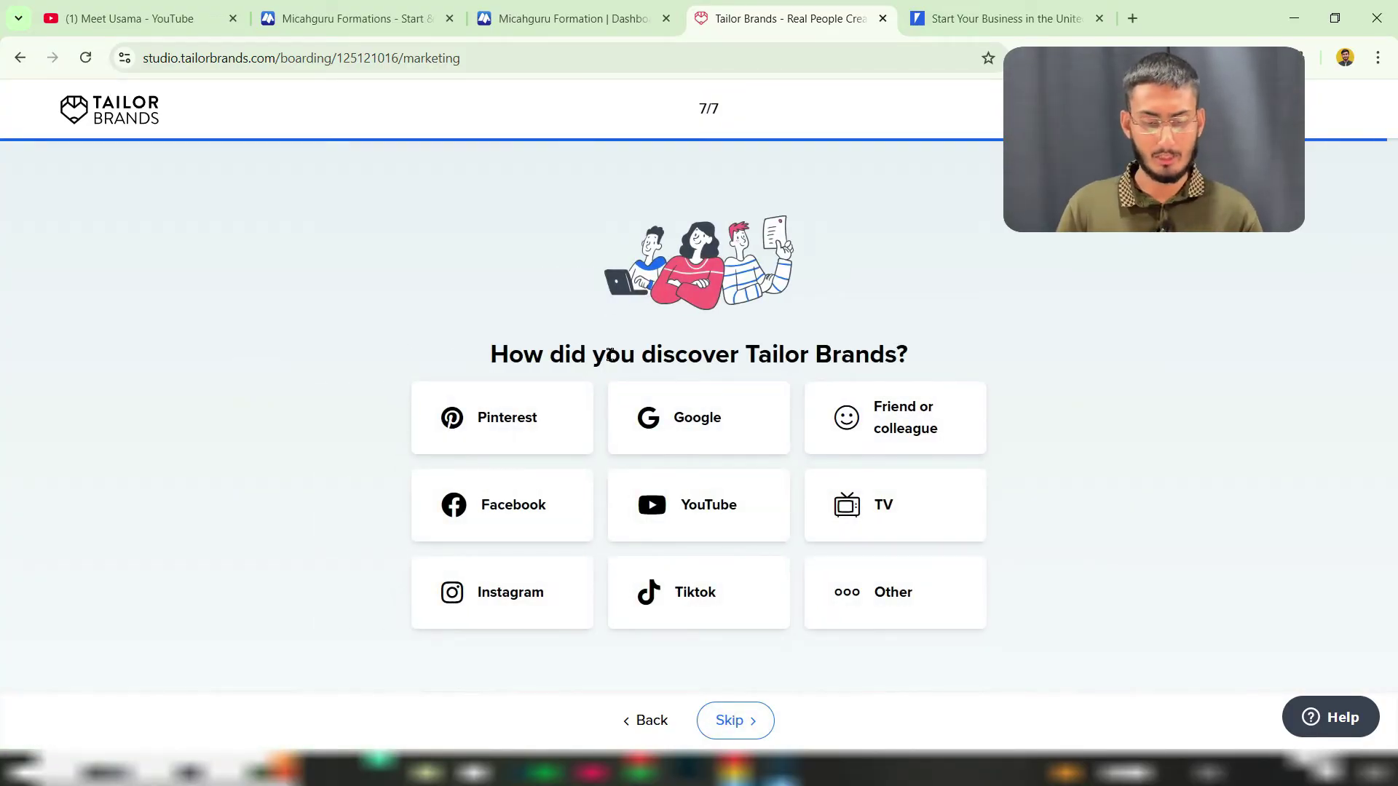
Step: Answer that Tailor Brands was discovered through YouTube and submit the onboarding answers
{"action": "left_click_drag", "start_coordinate": [612, 355], "coordinate": [795, 357]}
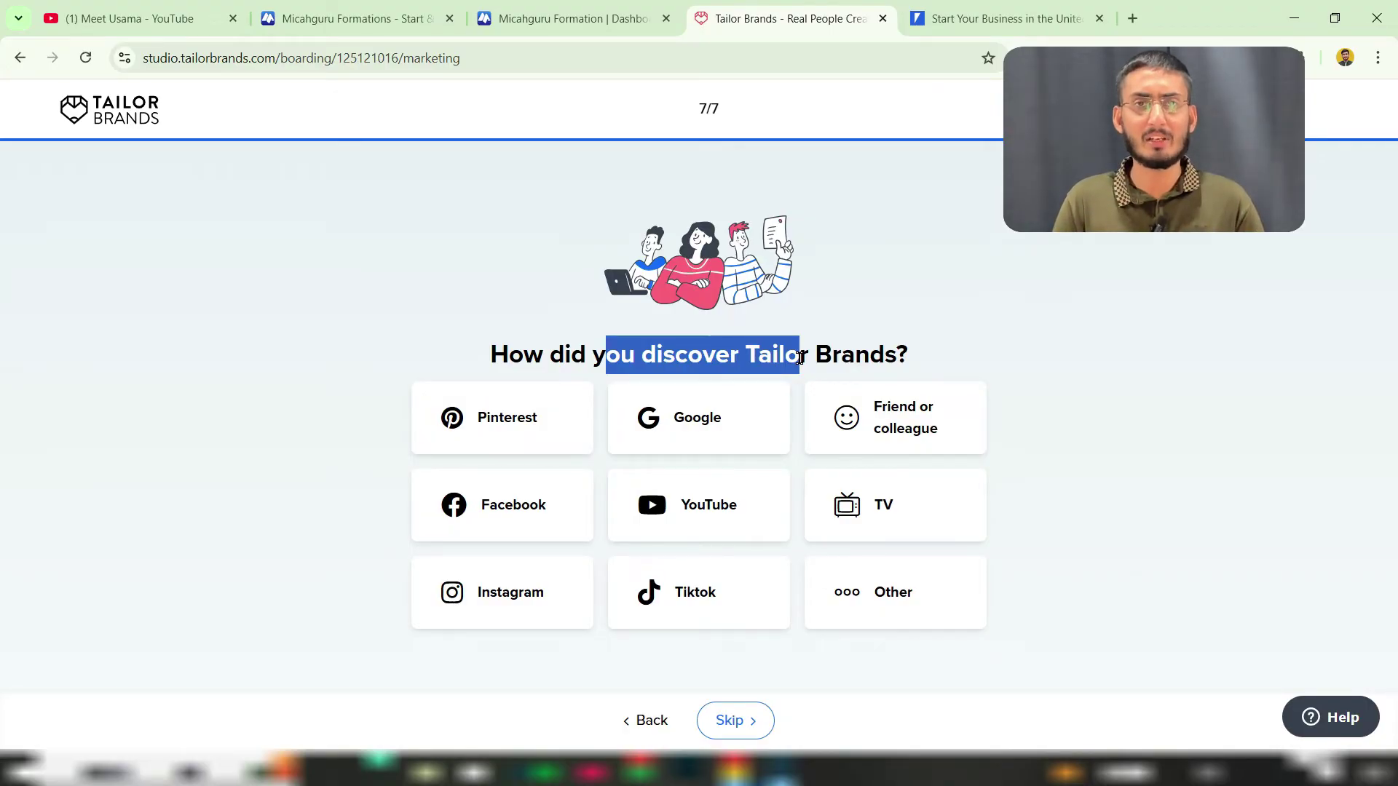
{"action": "left_click", "coordinate": [712, 523]}
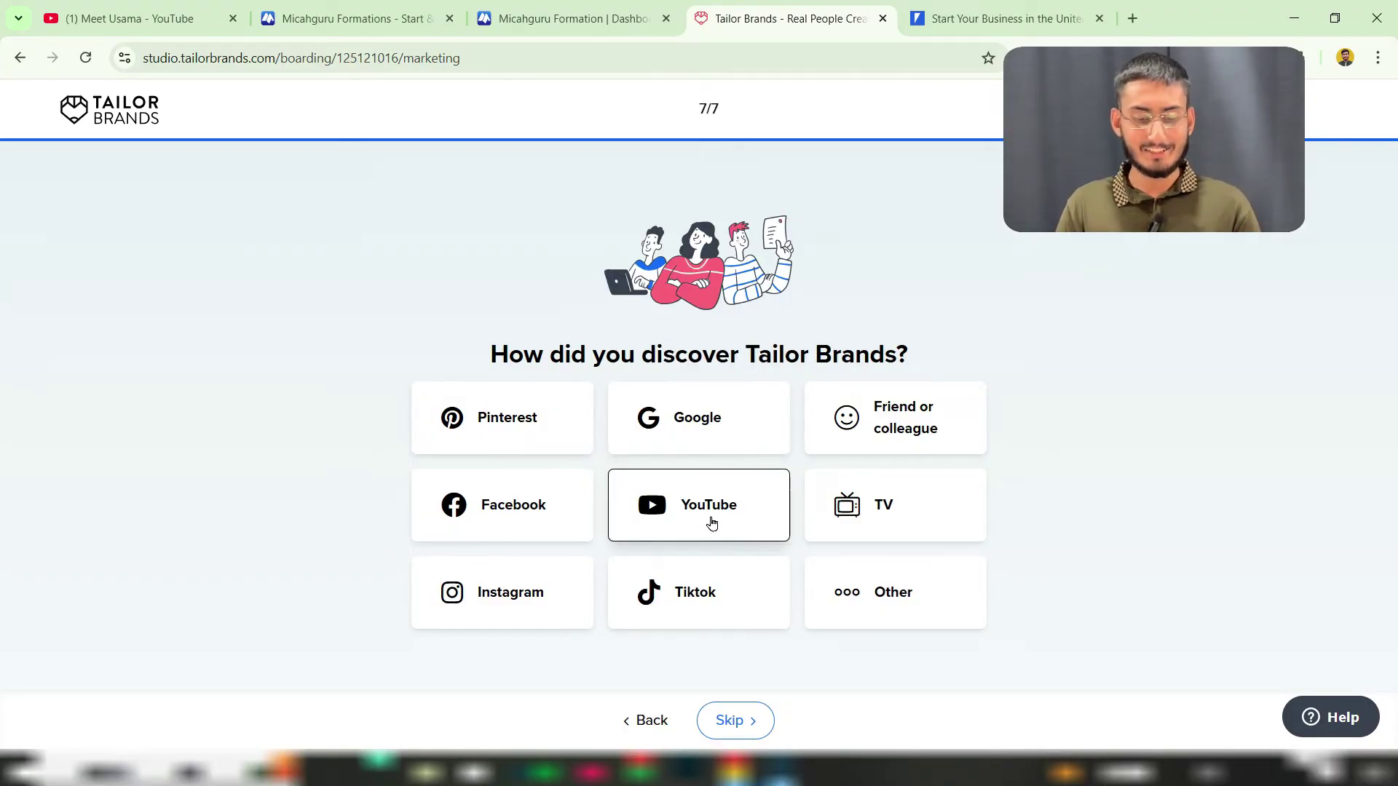
{"action": "left_click", "coordinate": [721, 721]}
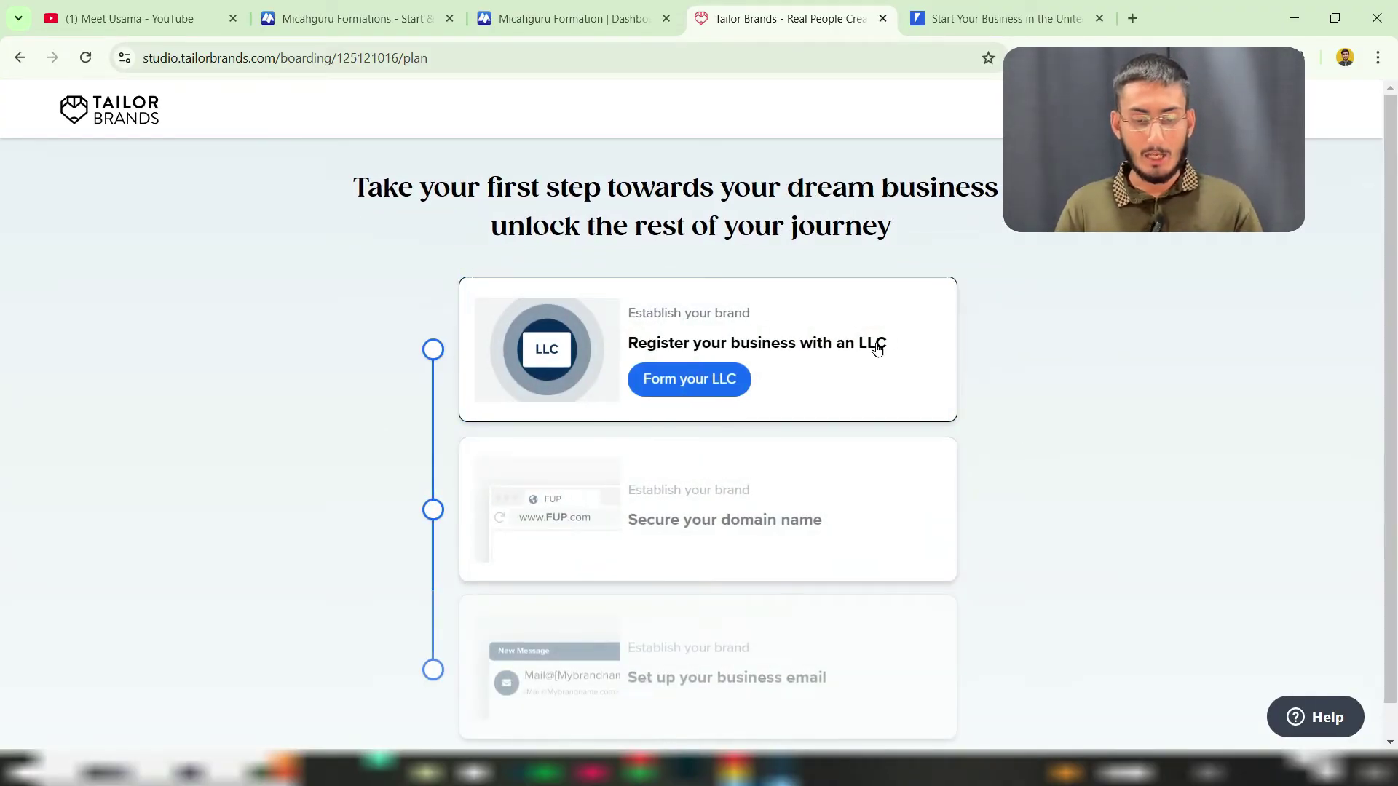
Step: Scroll through the personalized business plan and start forming the LLC
{"action": "scroll", "coordinate": [487, 193], "scroll_direction": "down", "scroll_amount": 2}
{"action": "scroll", "coordinate": [490, 191], "scroll_direction": "down", "scroll_amount": 2}
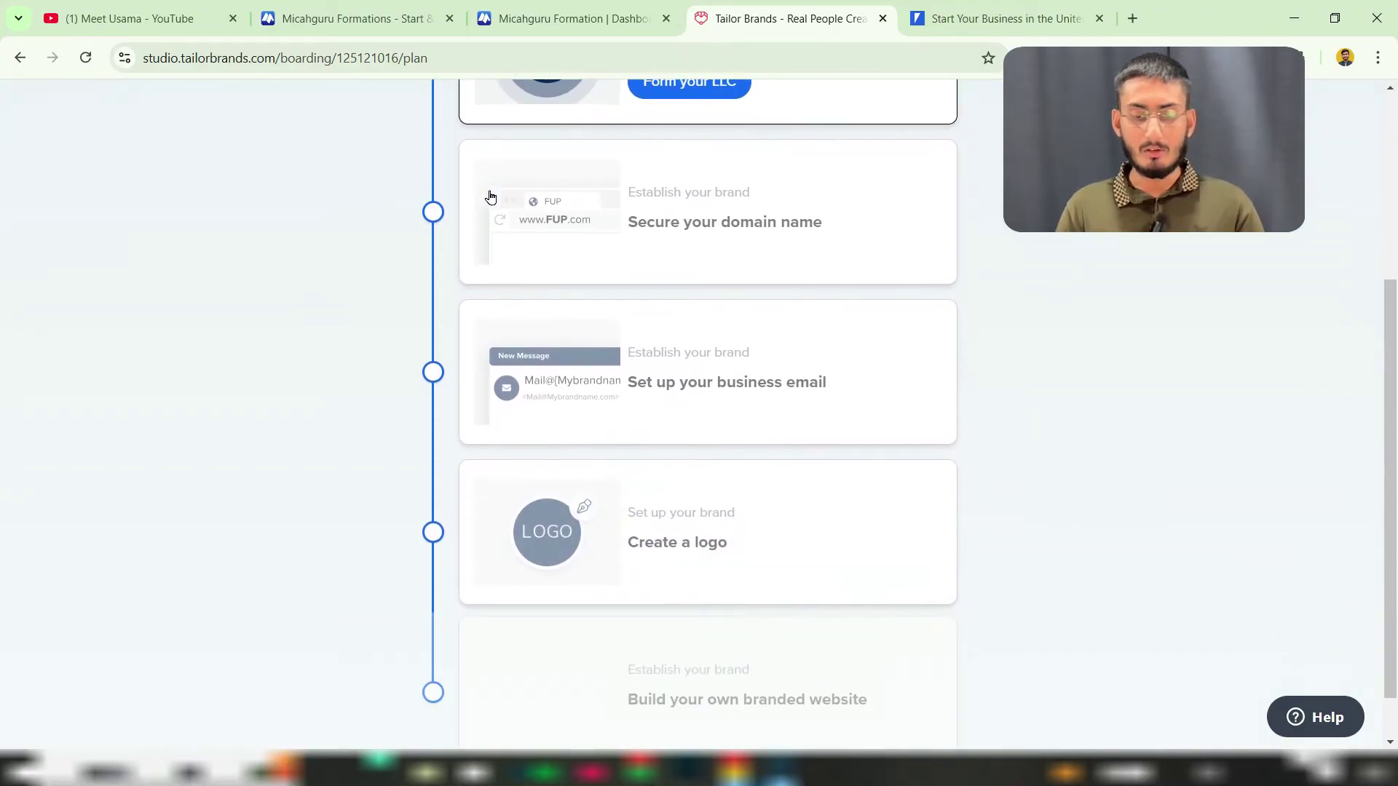
{"action": "scroll", "coordinate": [671, 244], "scroll_direction": "down", "scroll_amount": 2}
{"action": "scroll", "coordinate": [672, 246], "scroll_direction": "up", "scroll_amount": 6}
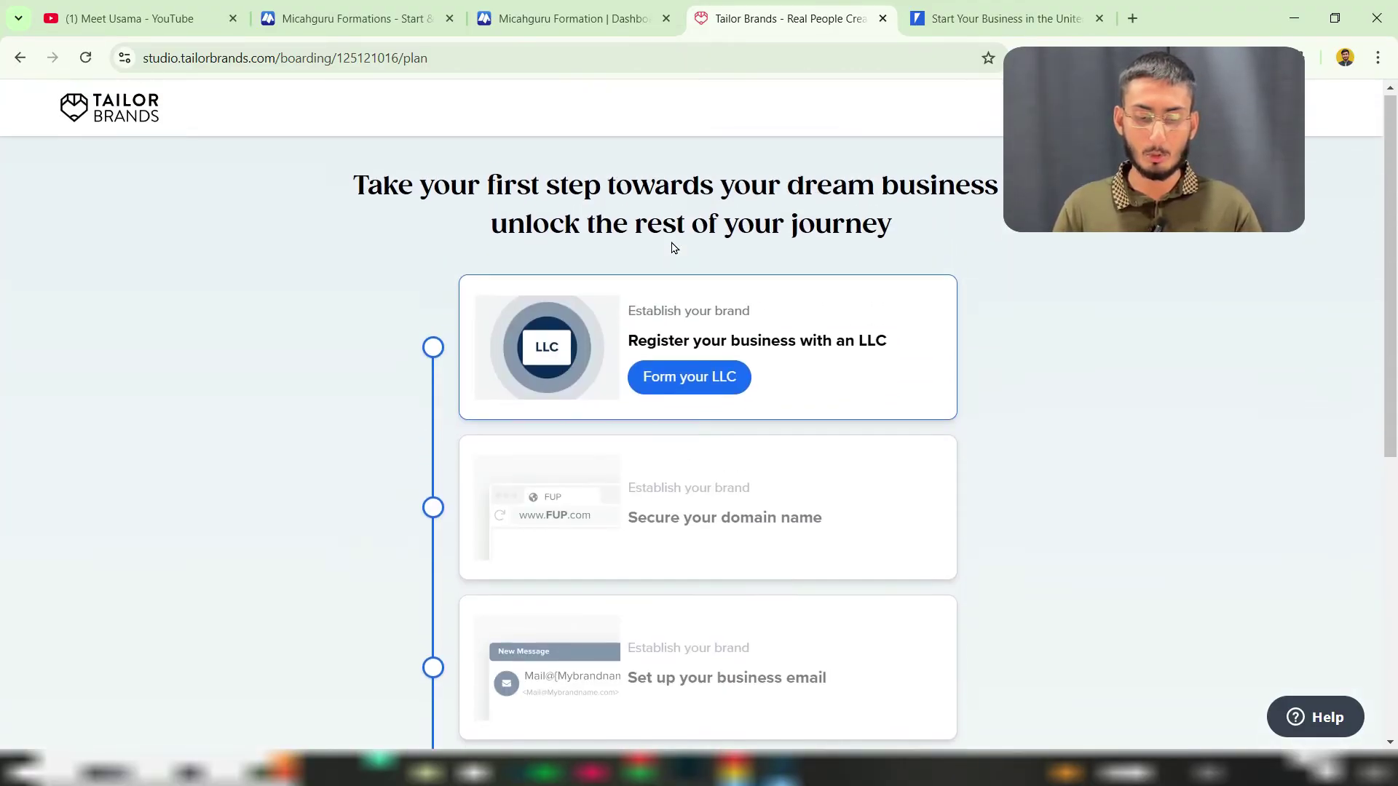
{"action": "left_click", "coordinate": [686, 385]}
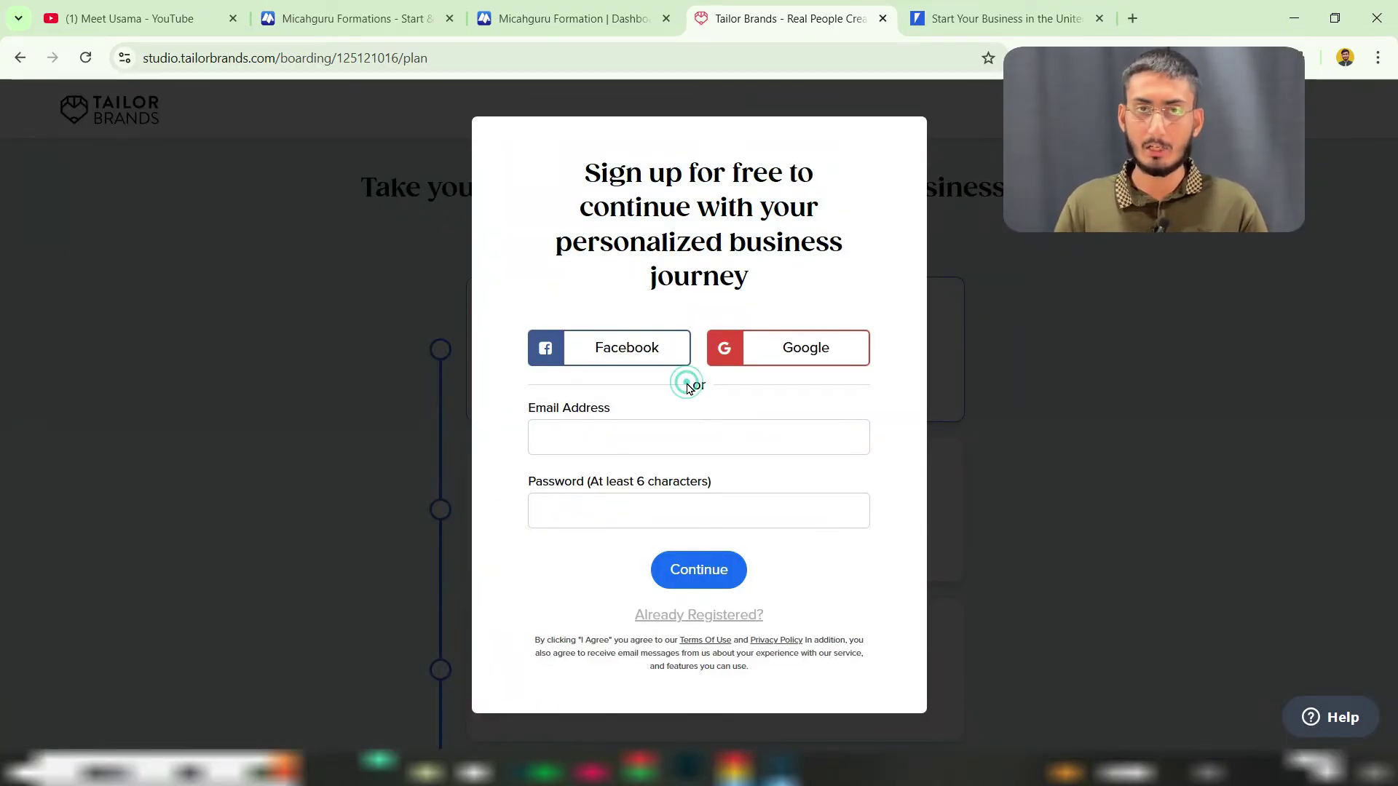
Step: Sign up for free with a Google account, then restart the LLC formation flow
{"action": "left_click_drag", "start_coordinate": [639, 175], "coordinate": [721, 176]}
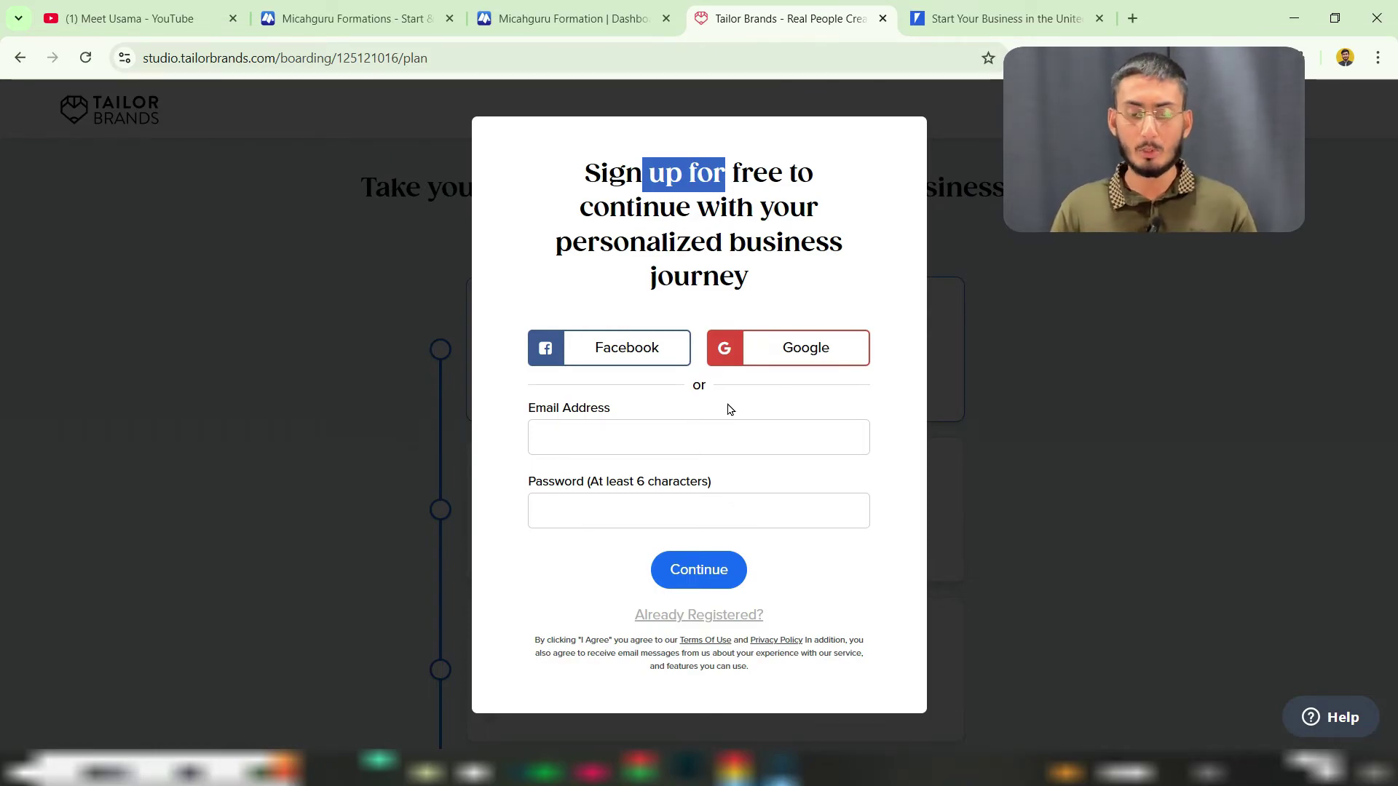
{"action": "left_click", "coordinate": [805, 350]}
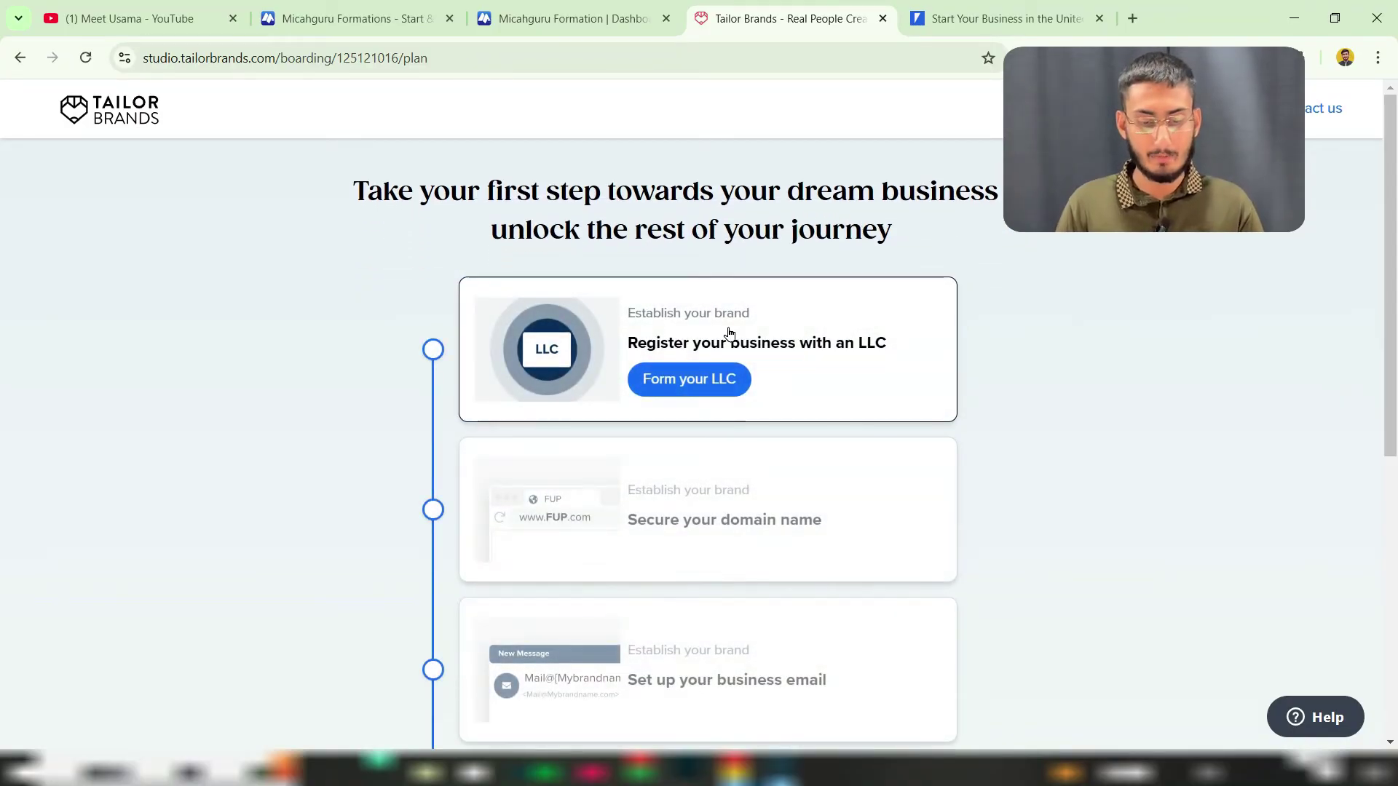
{"action": "left_click", "coordinate": [694, 388]}
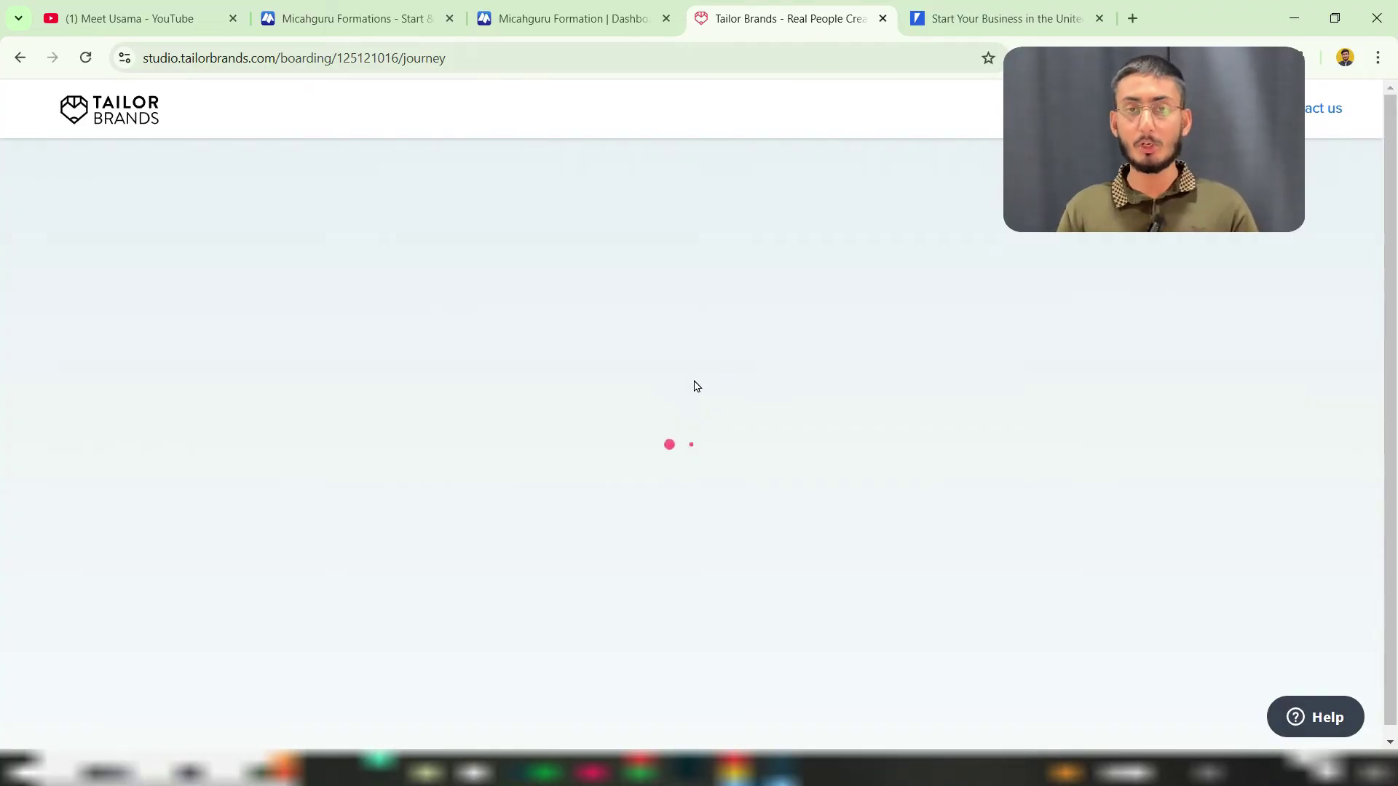
Step: Keep the suggested business name and pick Delaware as the formation state
{"action": "left_click_drag", "start_coordinate": [586, 404], "coordinate": [773, 407]}
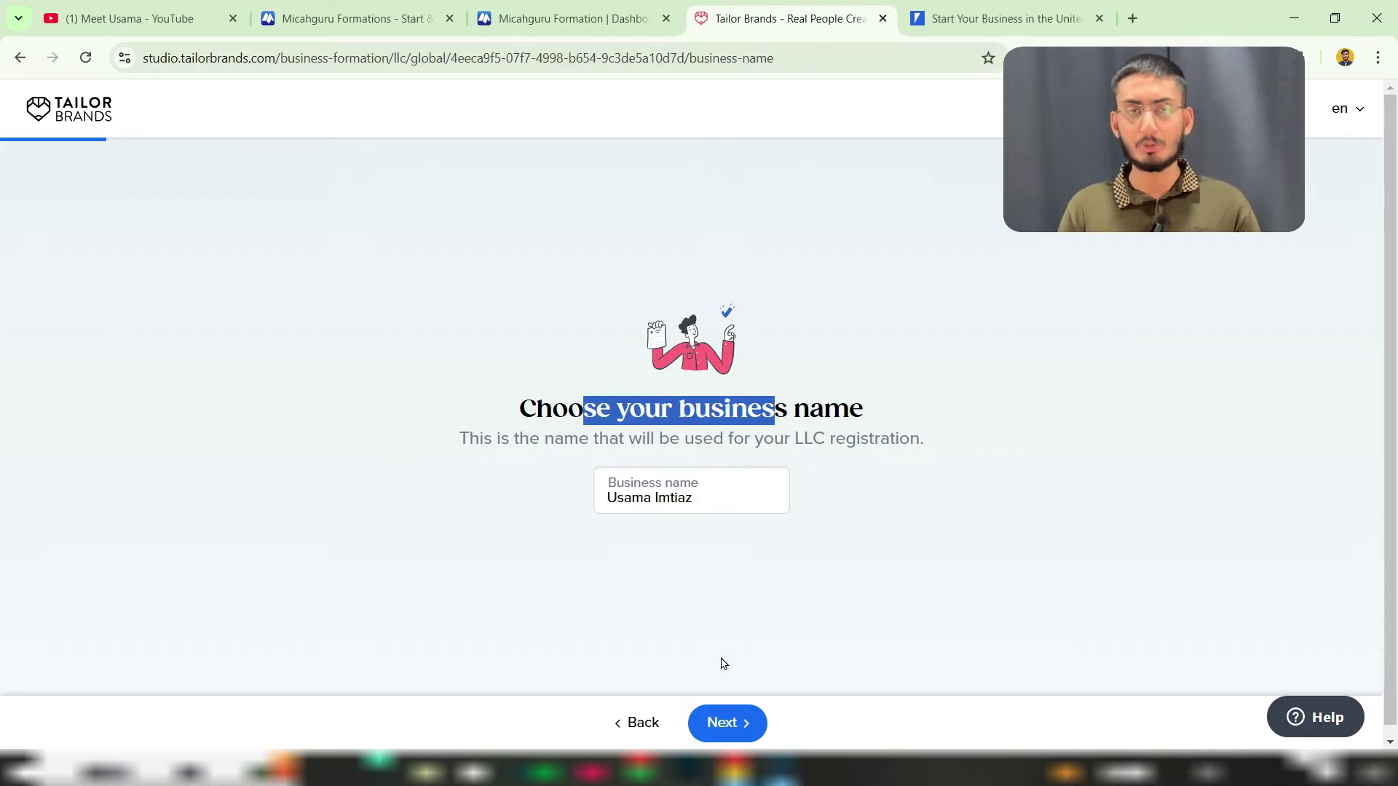
{"action": "left_click", "coordinate": [730, 723]}
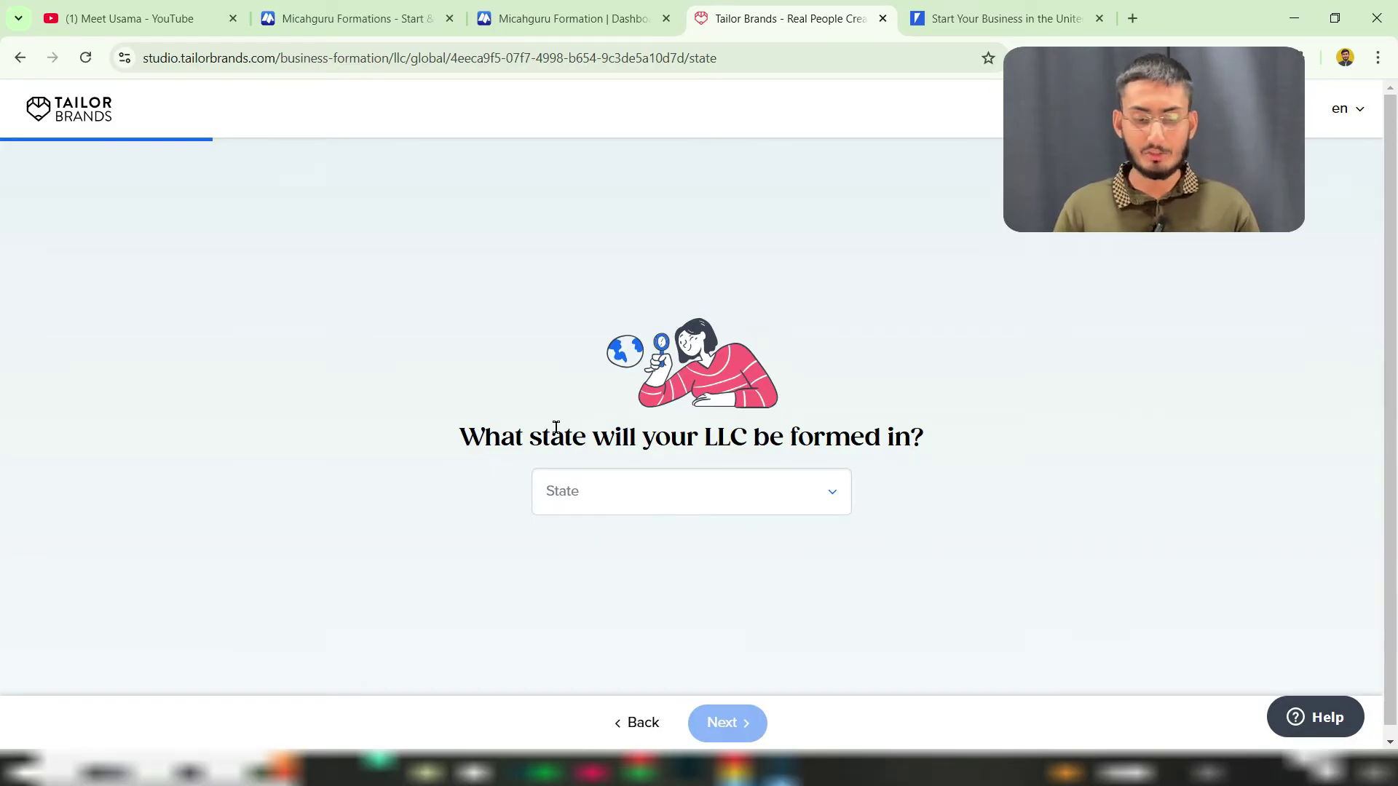
{"action": "left_click_drag", "start_coordinate": [556, 428], "coordinate": [676, 433]}
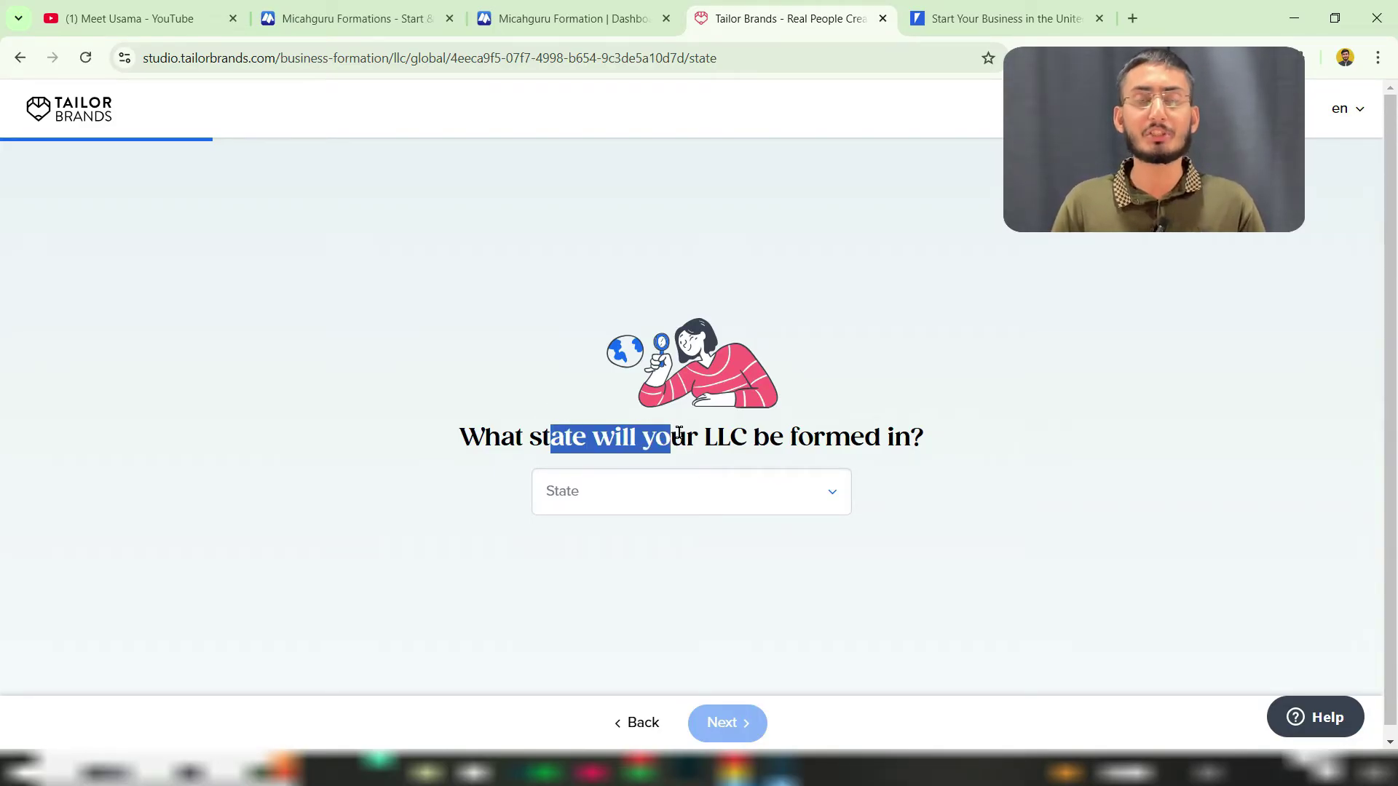
{"action": "left_click", "coordinate": [680, 500]}
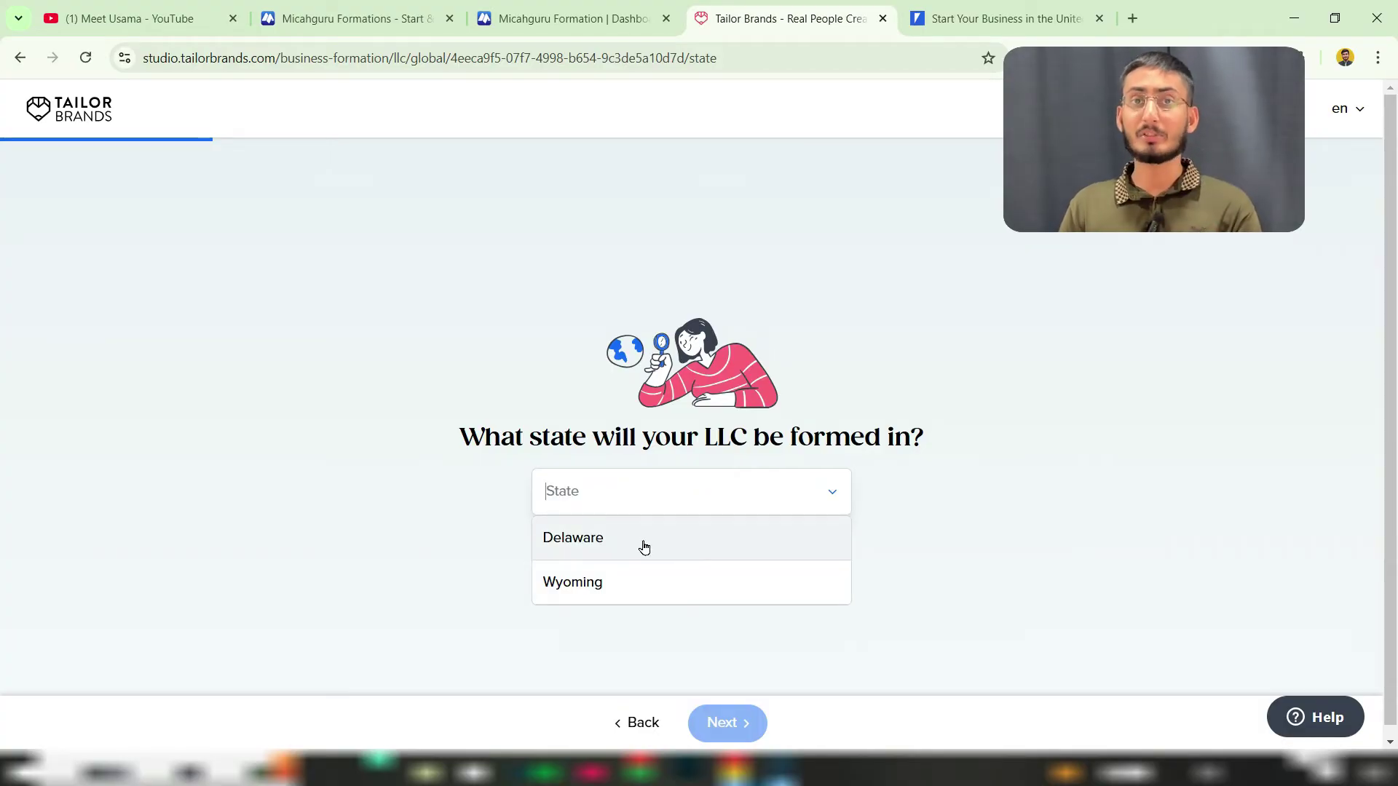
{"action": "left_click", "coordinate": [640, 547]}
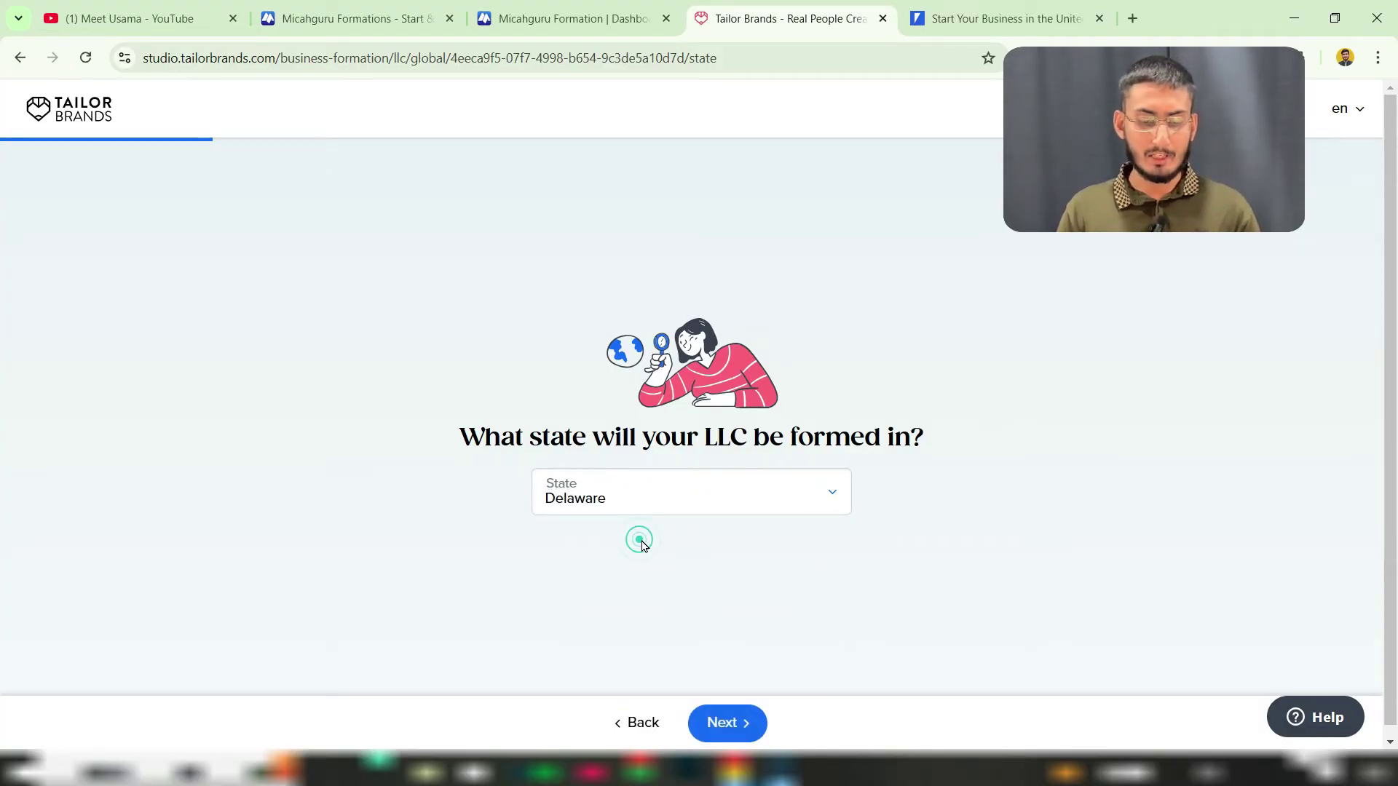
{"action": "left_click", "coordinate": [729, 723]}
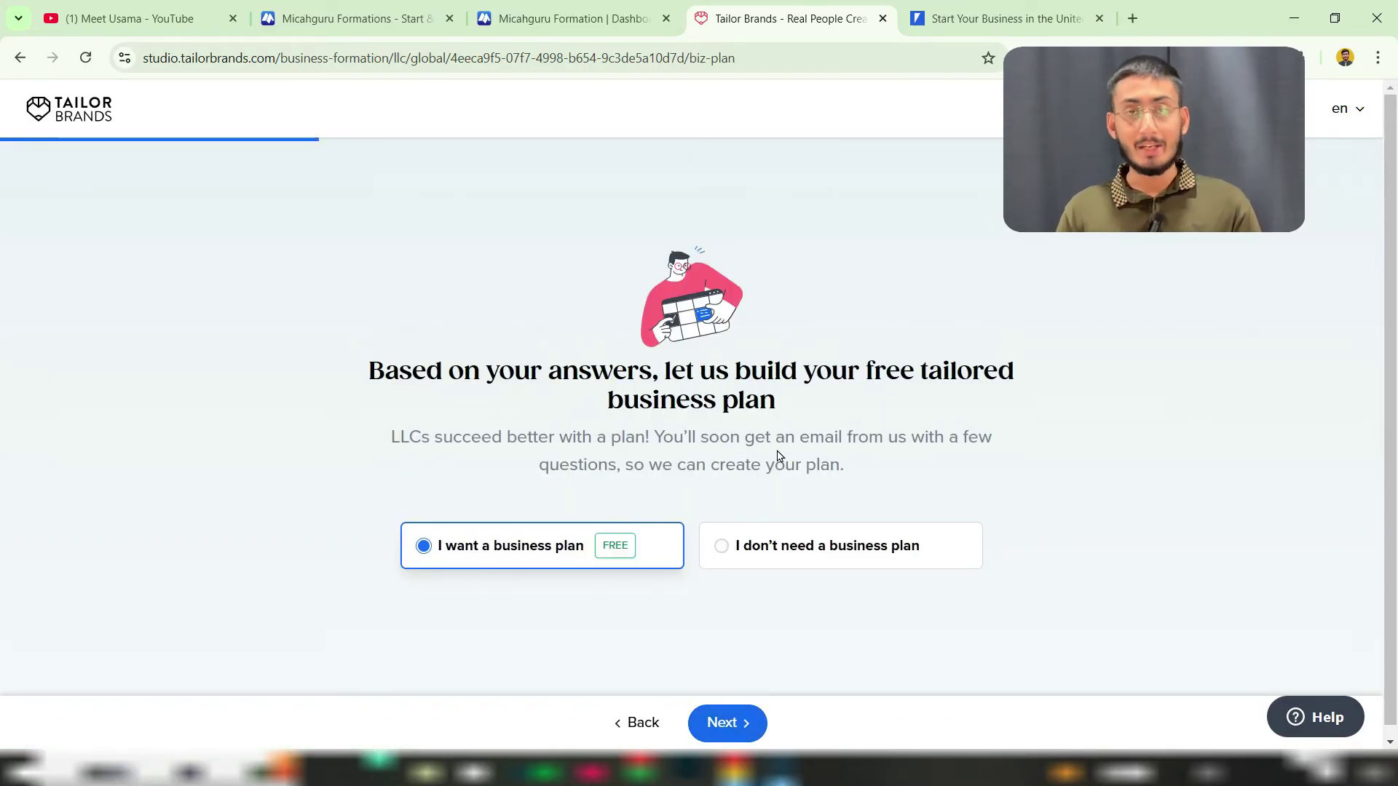
{"action": "left_click_drag", "start_coordinate": [489, 376], "coordinate": [825, 400]}
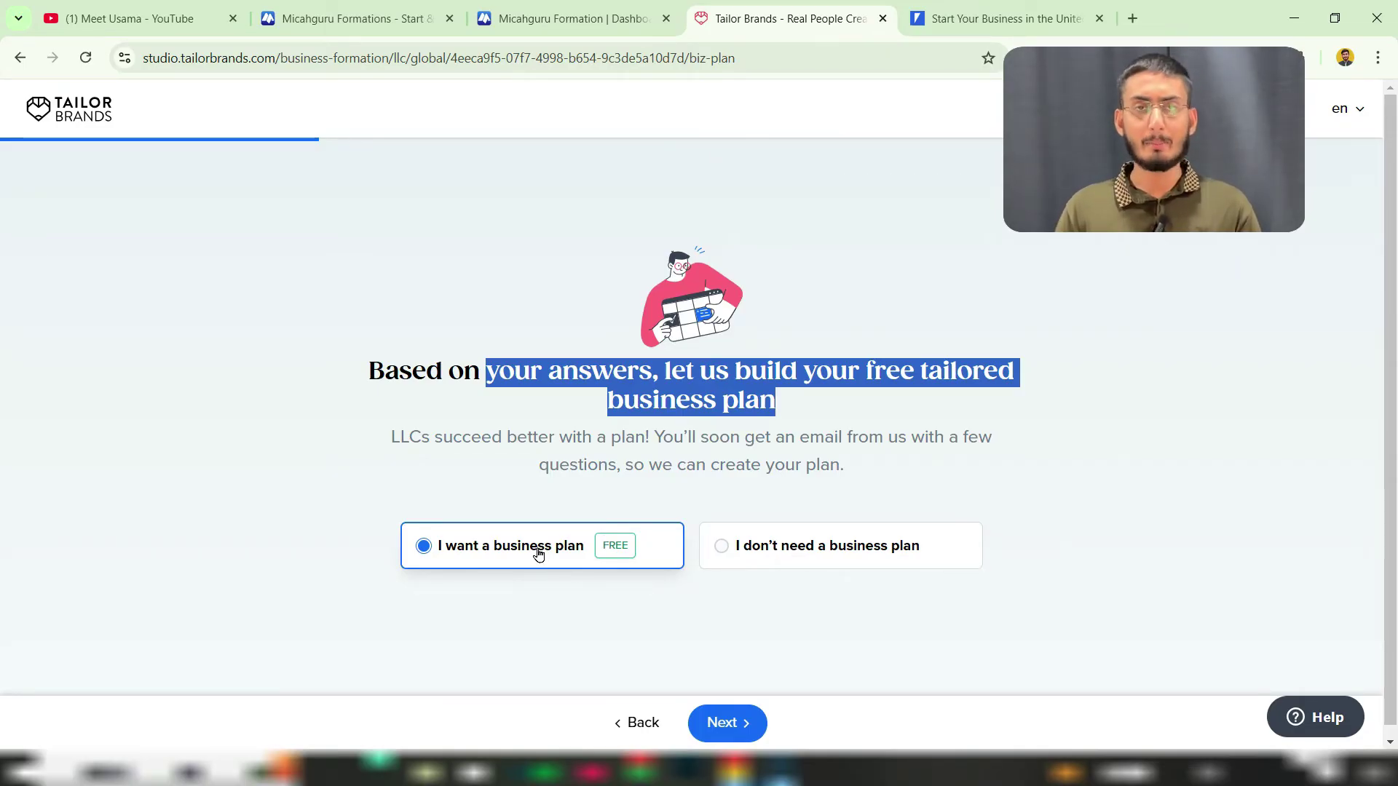
Step: Accept the free business plan and set the phone country code to Pakistan +92
{"action": "left_click", "coordinate": [722, 727]}
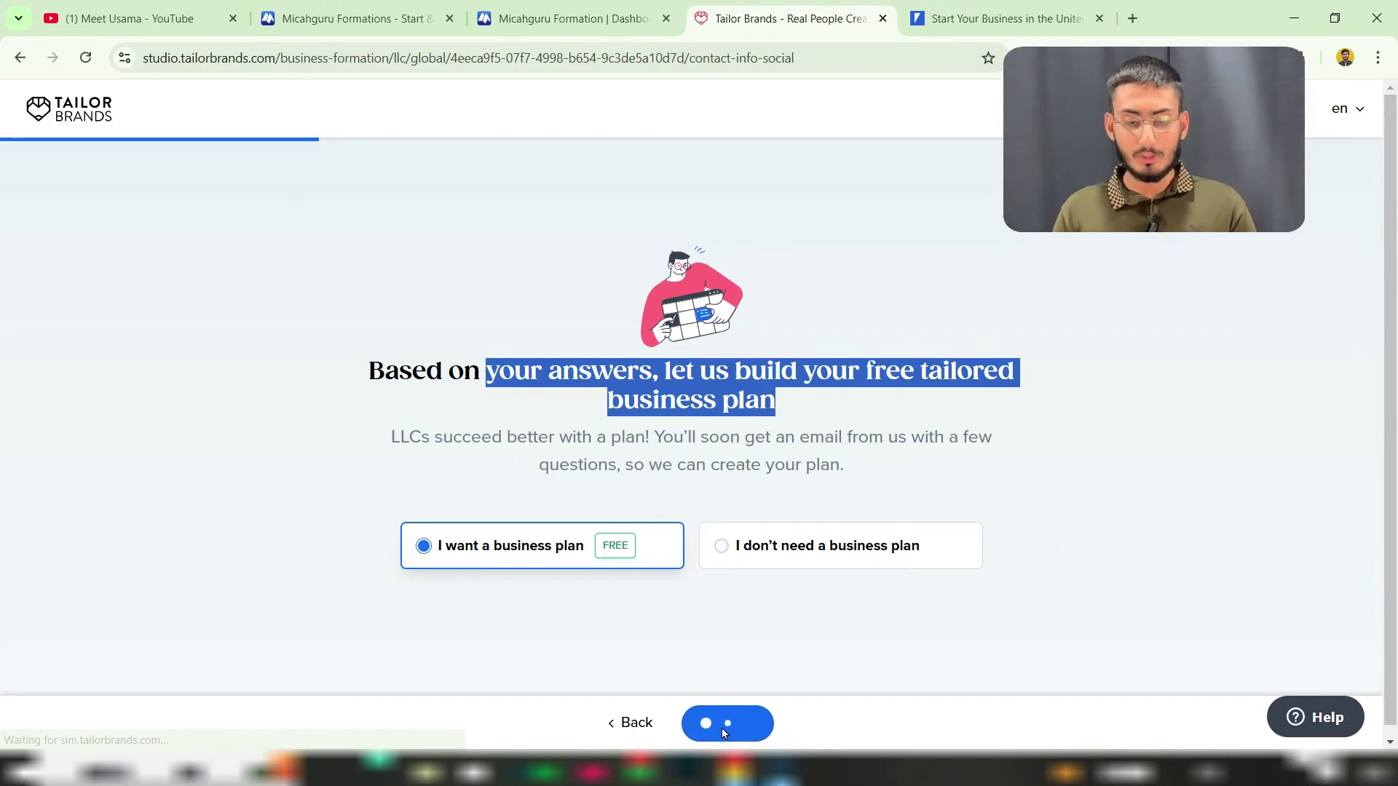
{"action": "left_click_drag", "start_coordinate": [597, 399], "coordinate": [707, 410]}
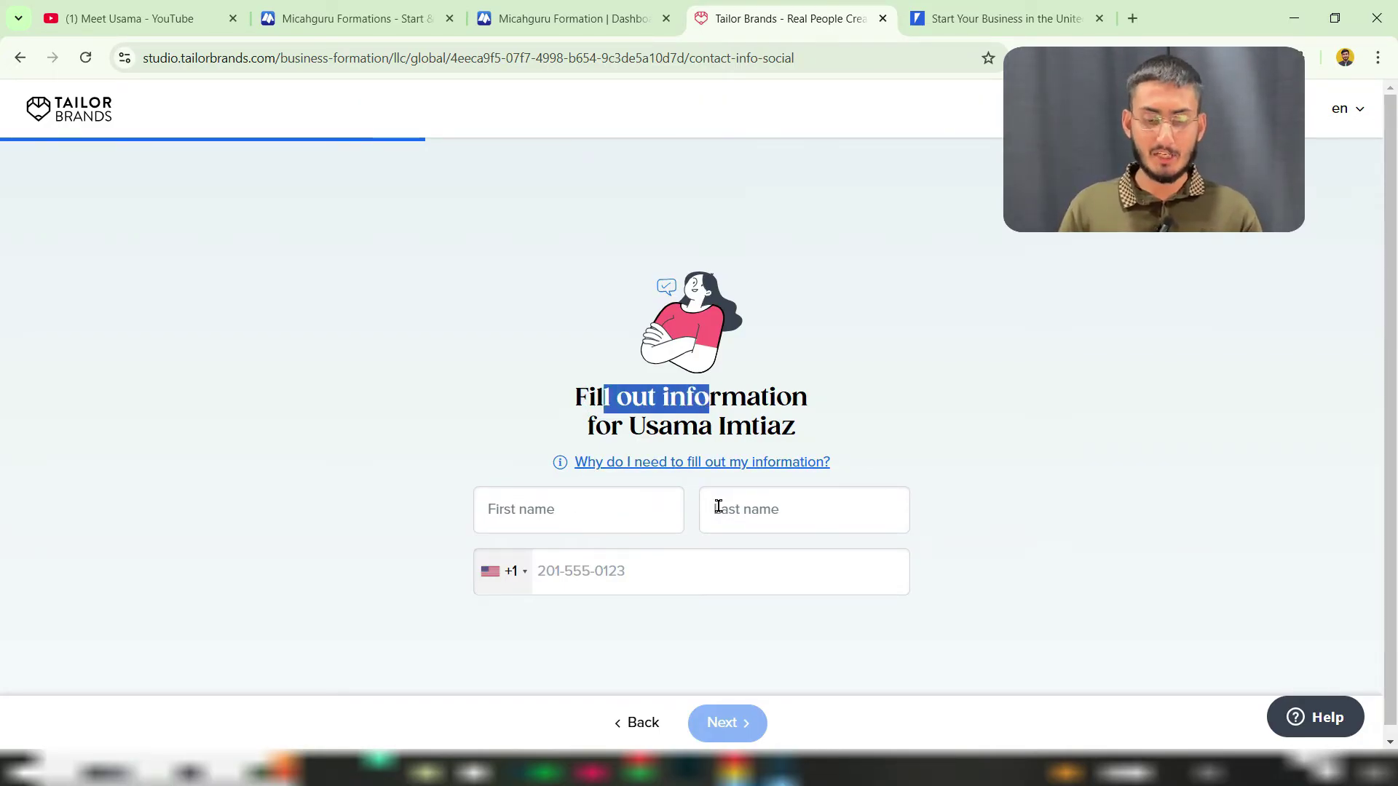
{"action": "left_click", "coordinate": [517, 574]}
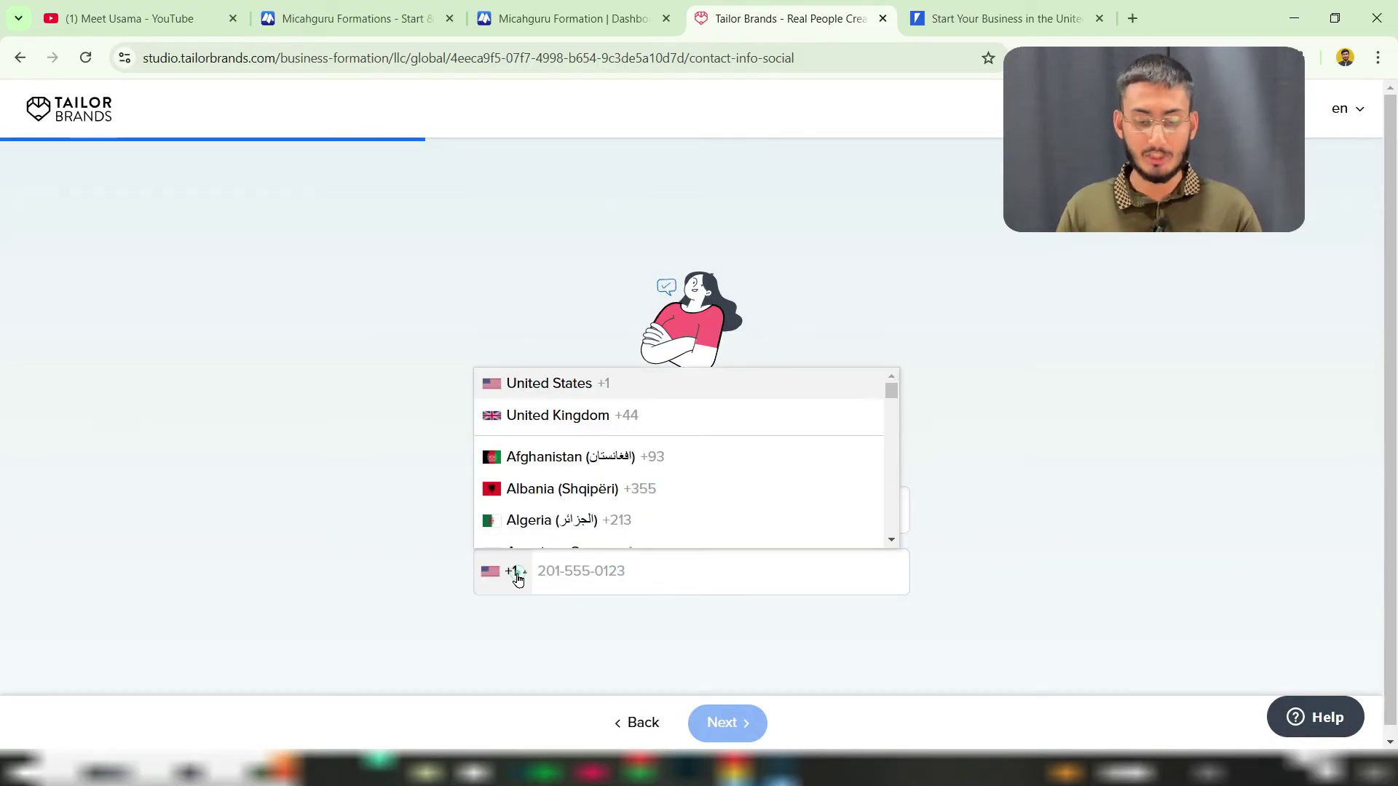
{"action": "key", "text": "p"}
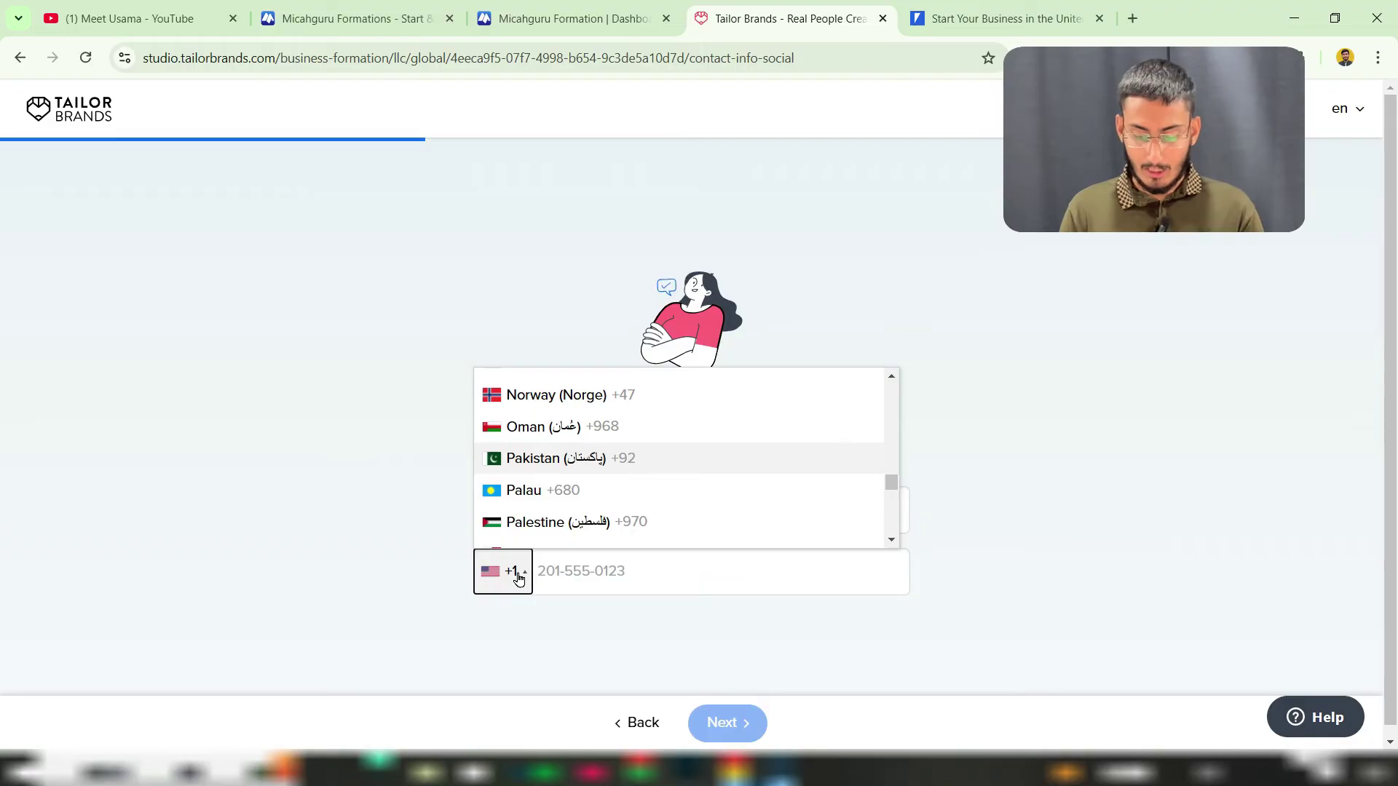
{"action": "left_click", "coordinate": [680, 466]}
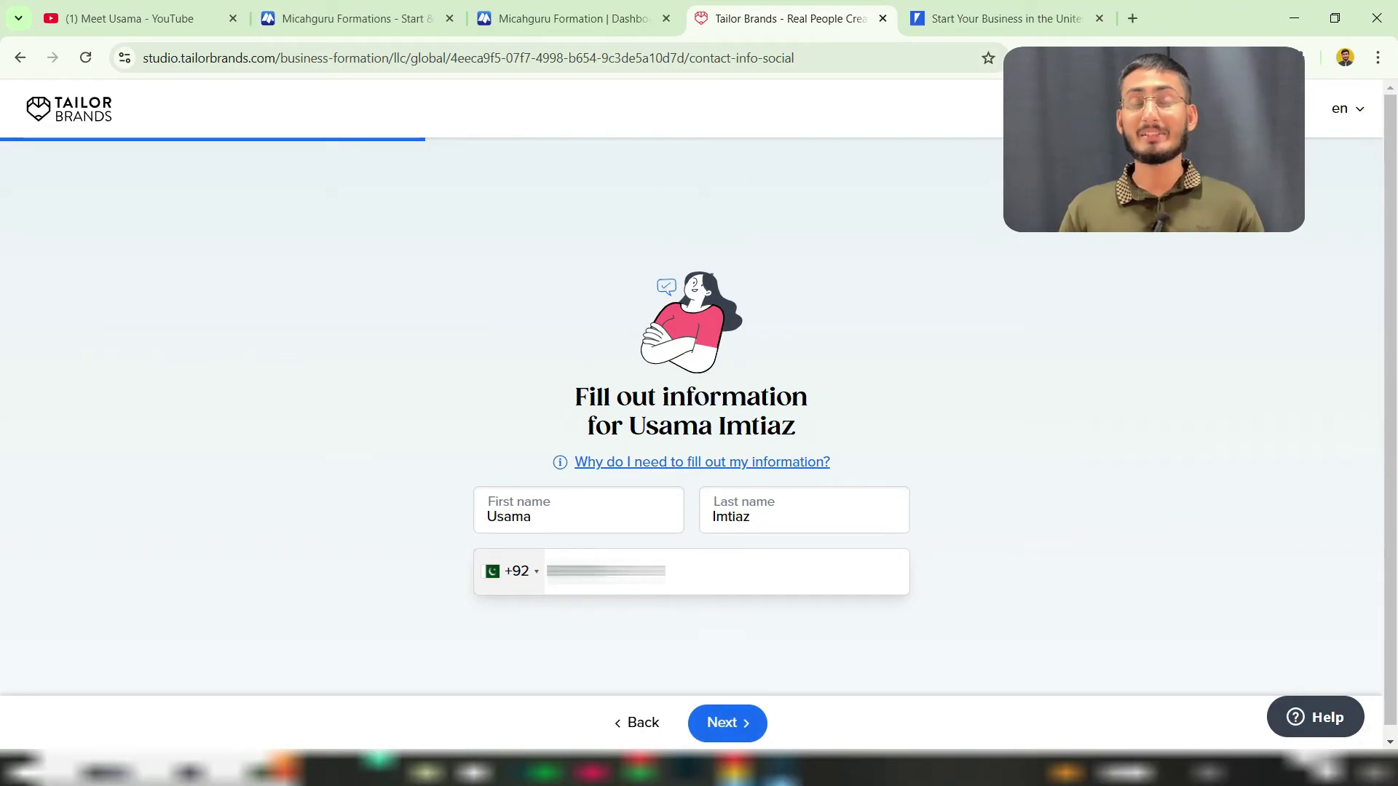
Step: Submit the contact details and keep 'Help me get my EIN' ($99) selected
{"action": "left_click", "coordinate": [731, 723]}
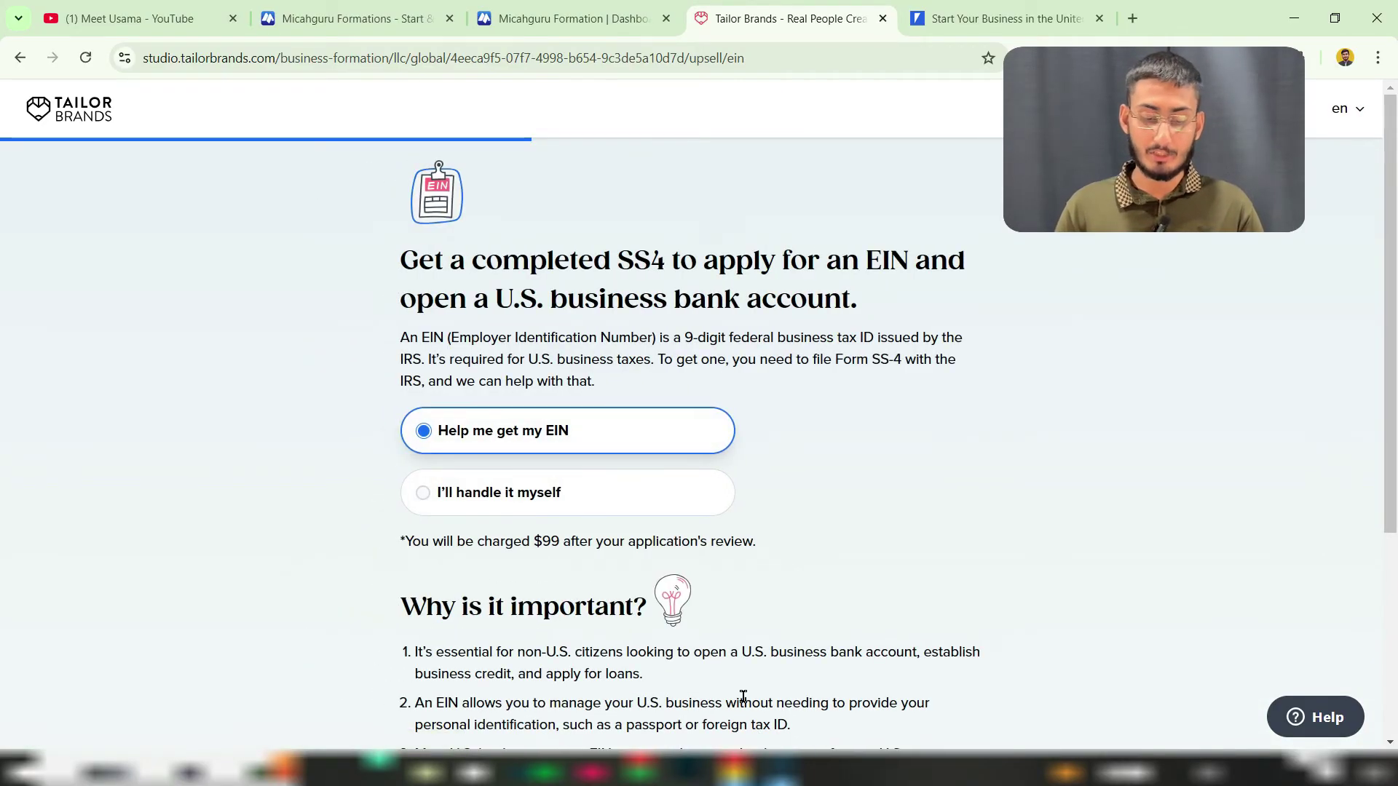
{"action": "left_click_drag", "start_coordinate": [830, 255], "coordinate": [930, 261]}
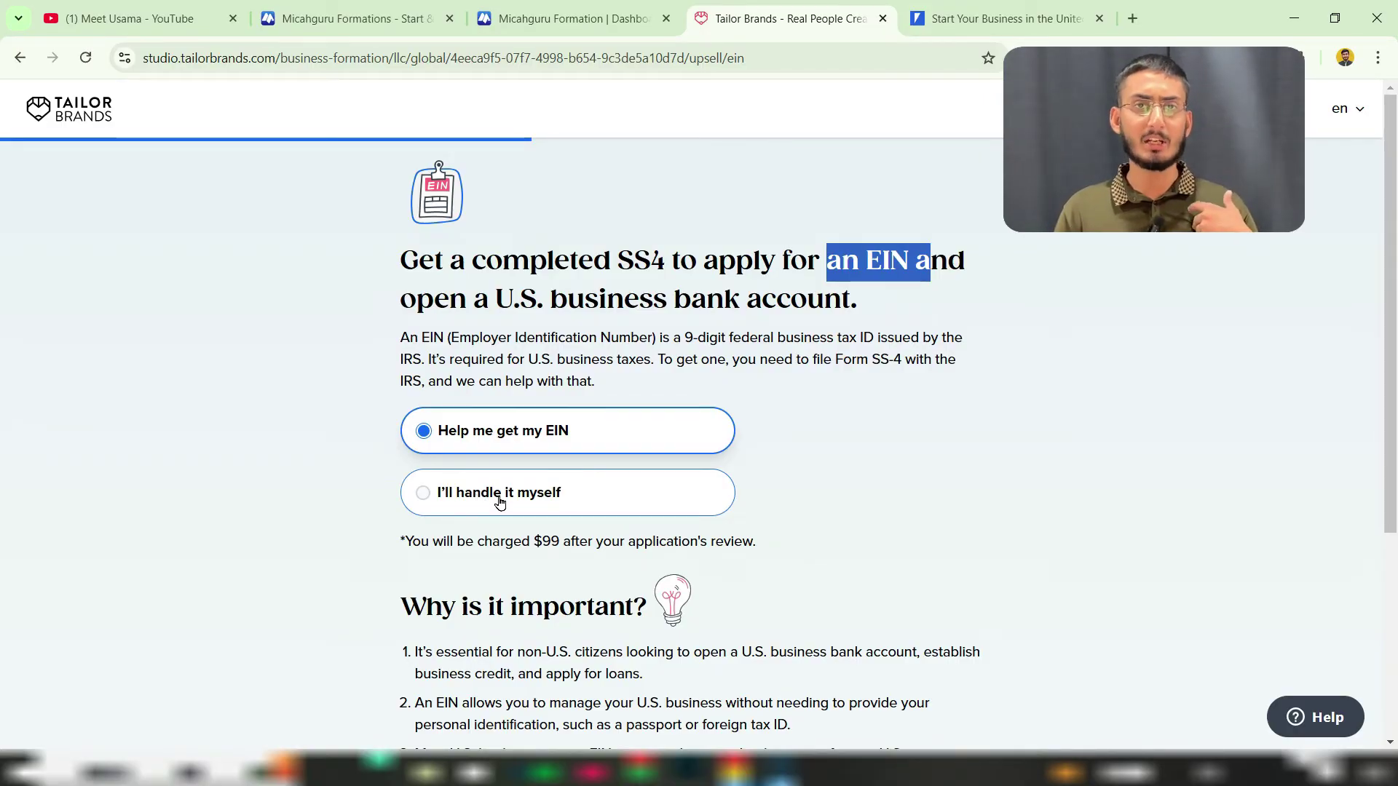
{"action": "left_click", "coordinate": [571, 434]}
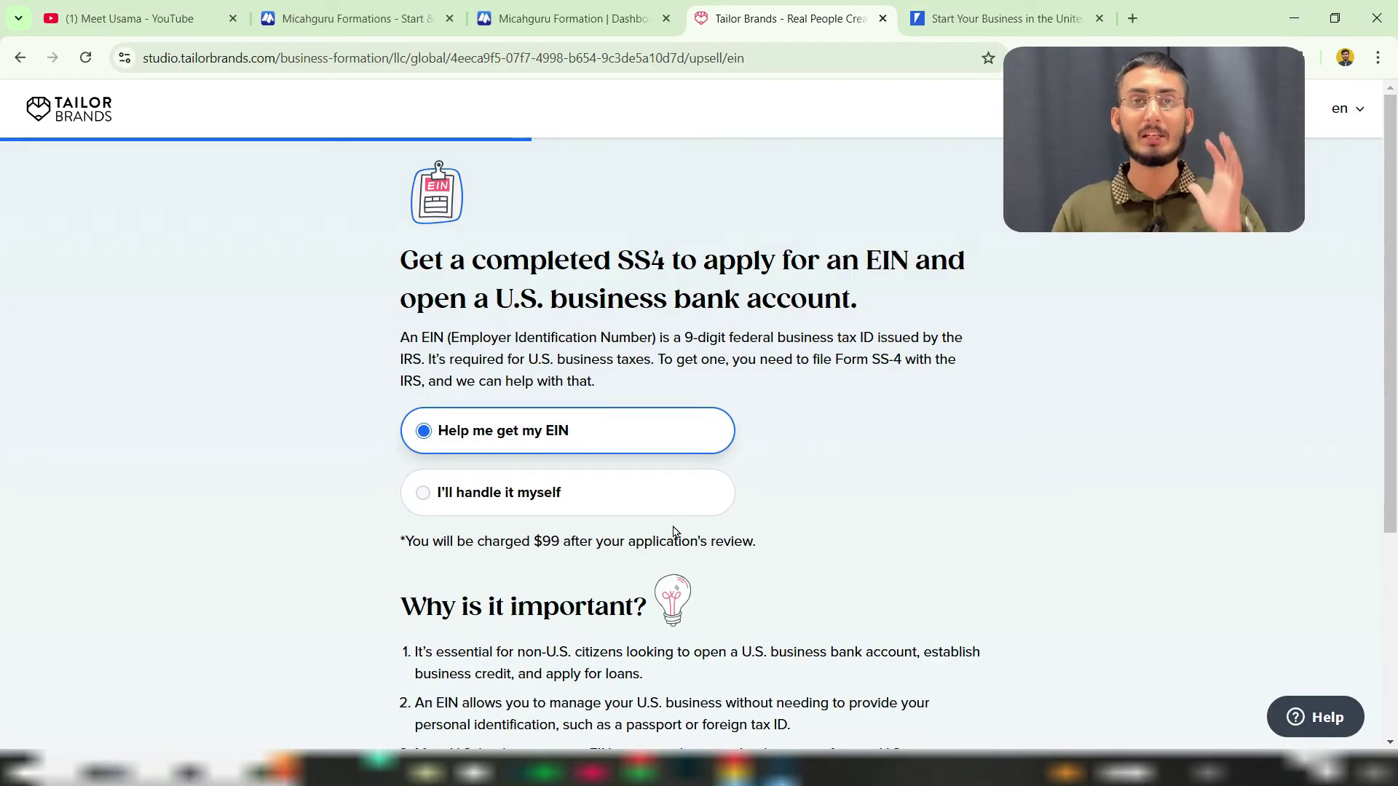
{"action": "left_click_drag", "start_coordinate": [486, 543], "coordinate": [565, 542]}
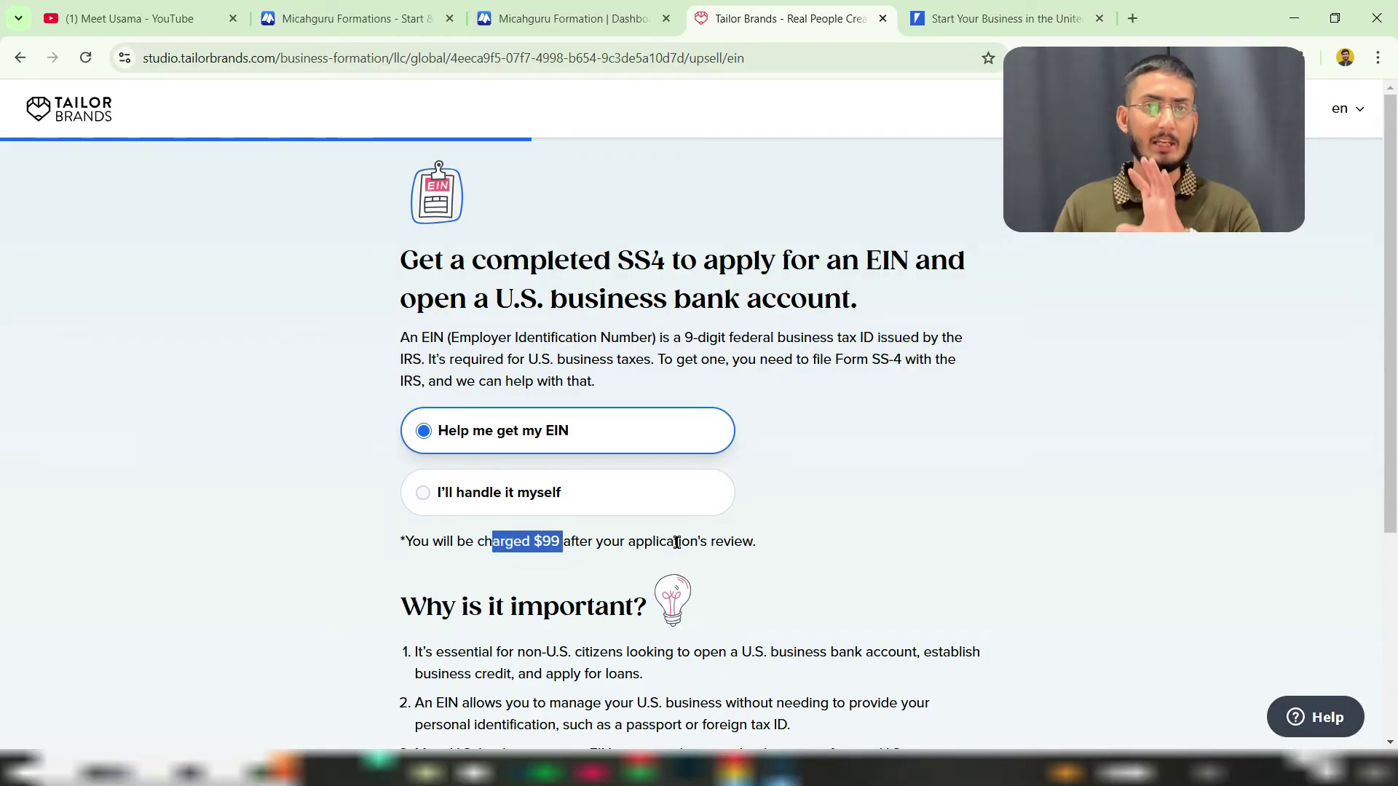
{"action": "scroll", "coordinate": [748, 538], "scroll_direction": "down", "scroll_amount": 4}
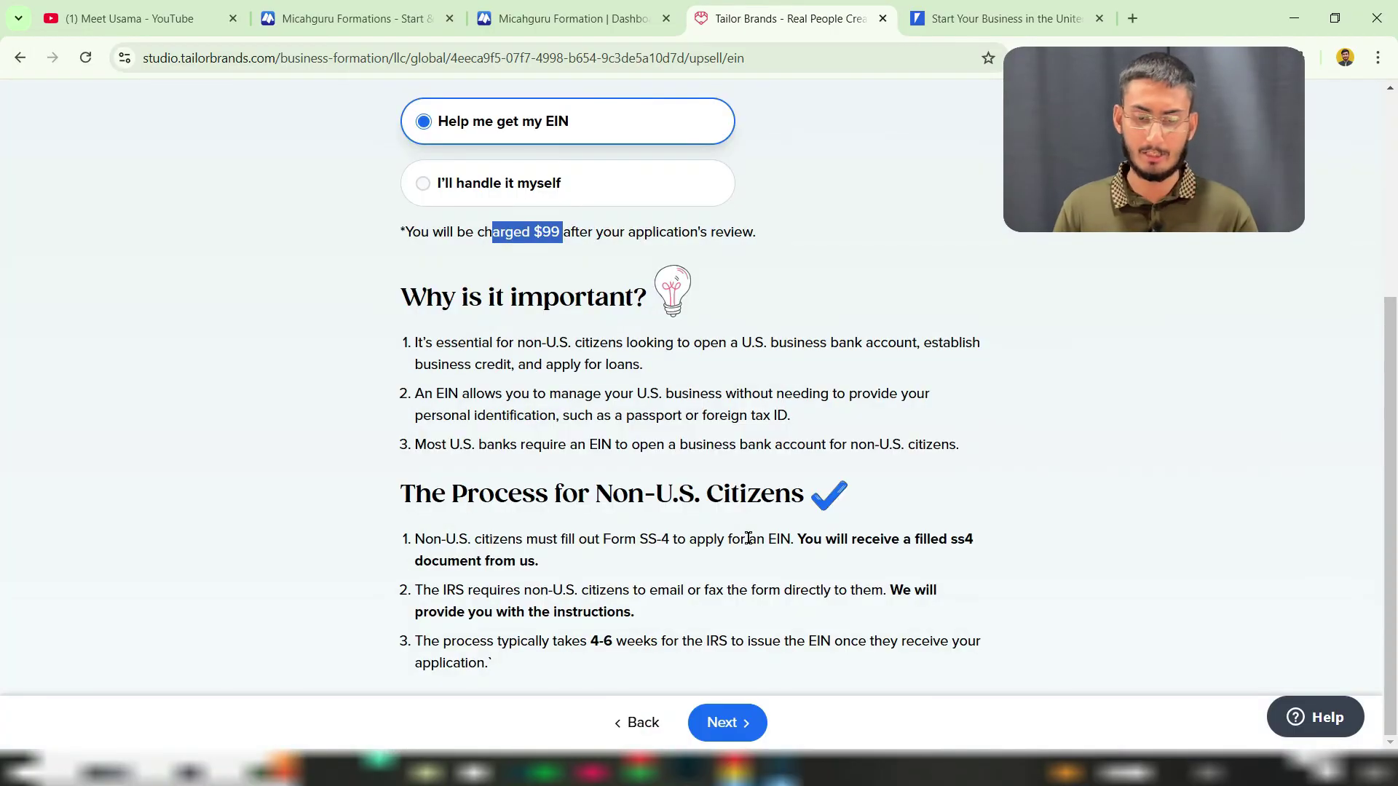
{"action": "left_click", "coordinate": [726, 721]}
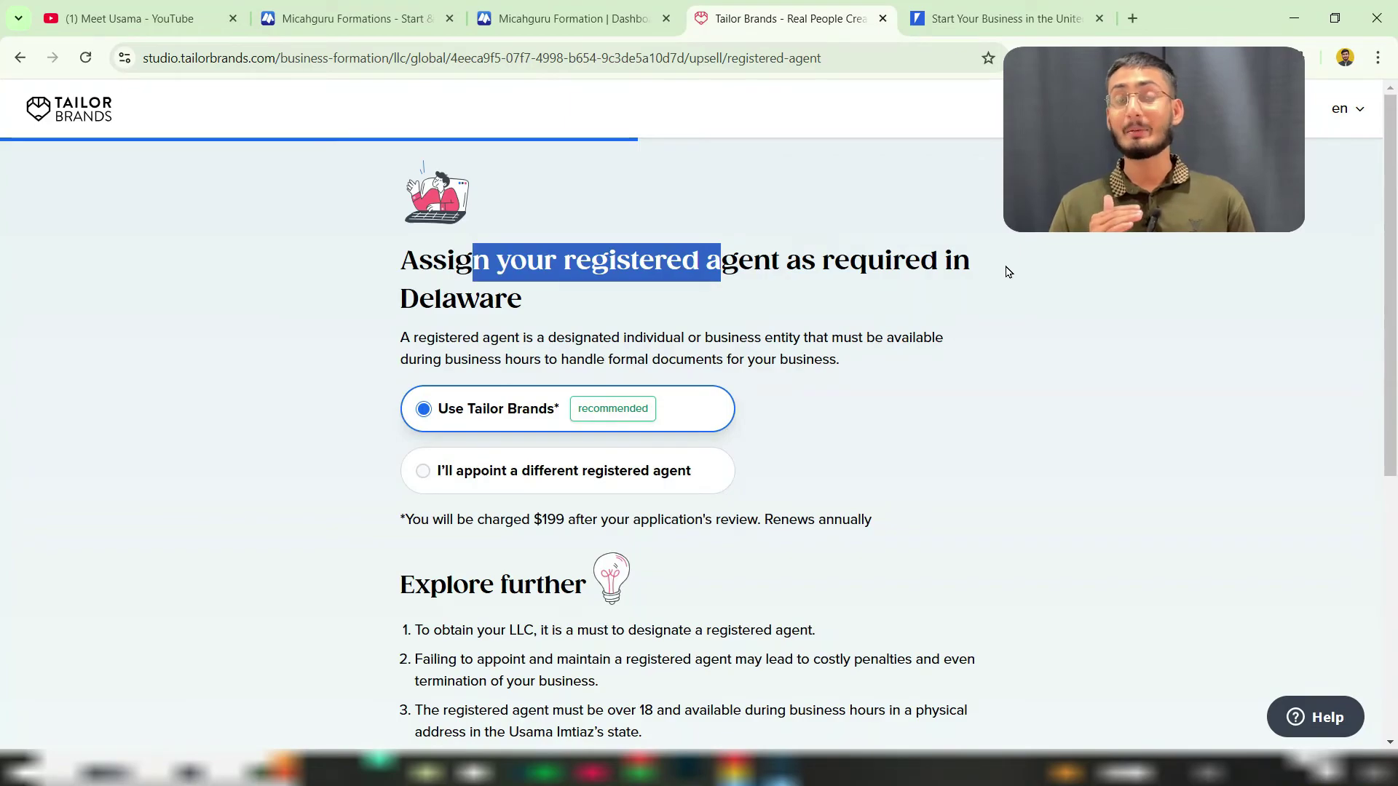
Step: Keep Tailor Brands as registered agent and continue to the annual compliance offer
{"action": "left_click", "coordinate": [616, 265]}
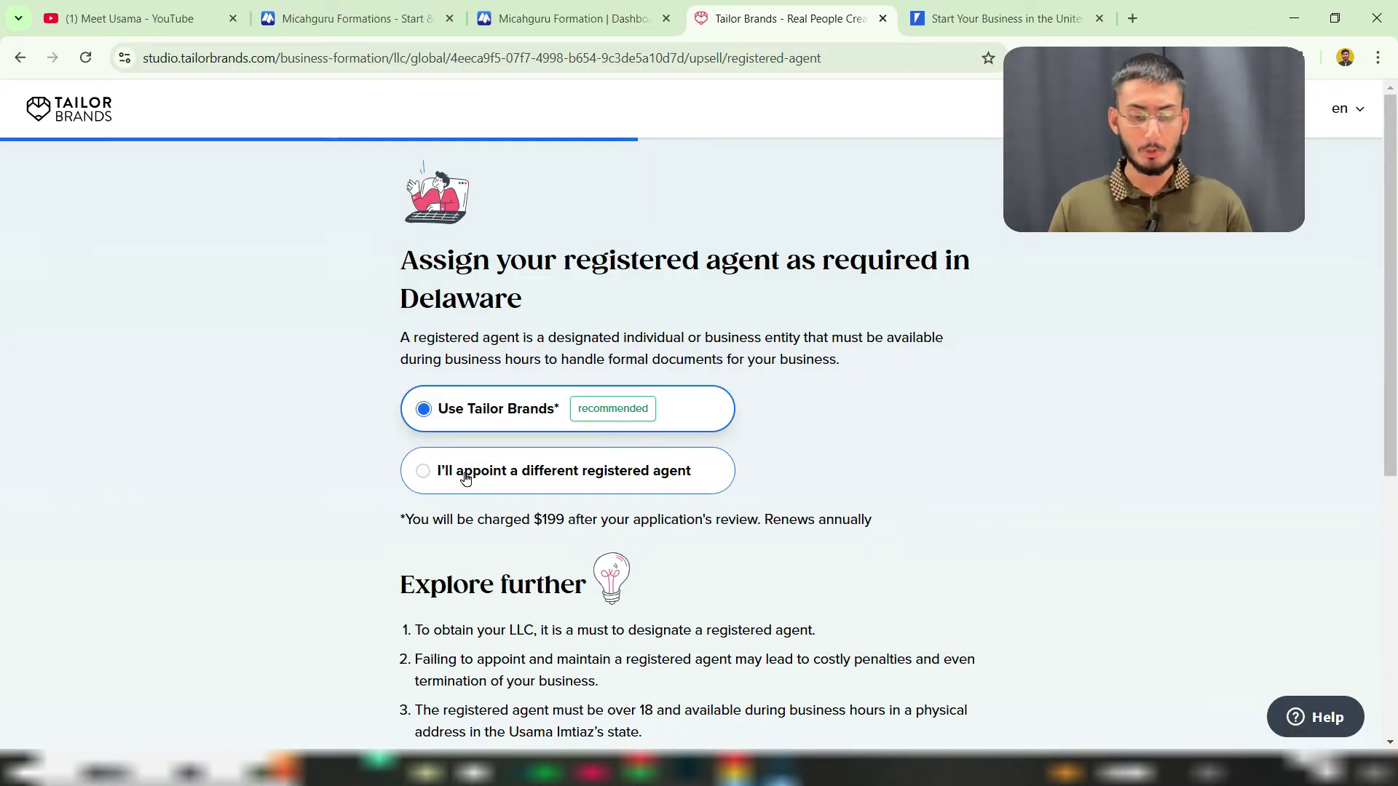
{"action": "left_click", "coordinate": [536, 474]}
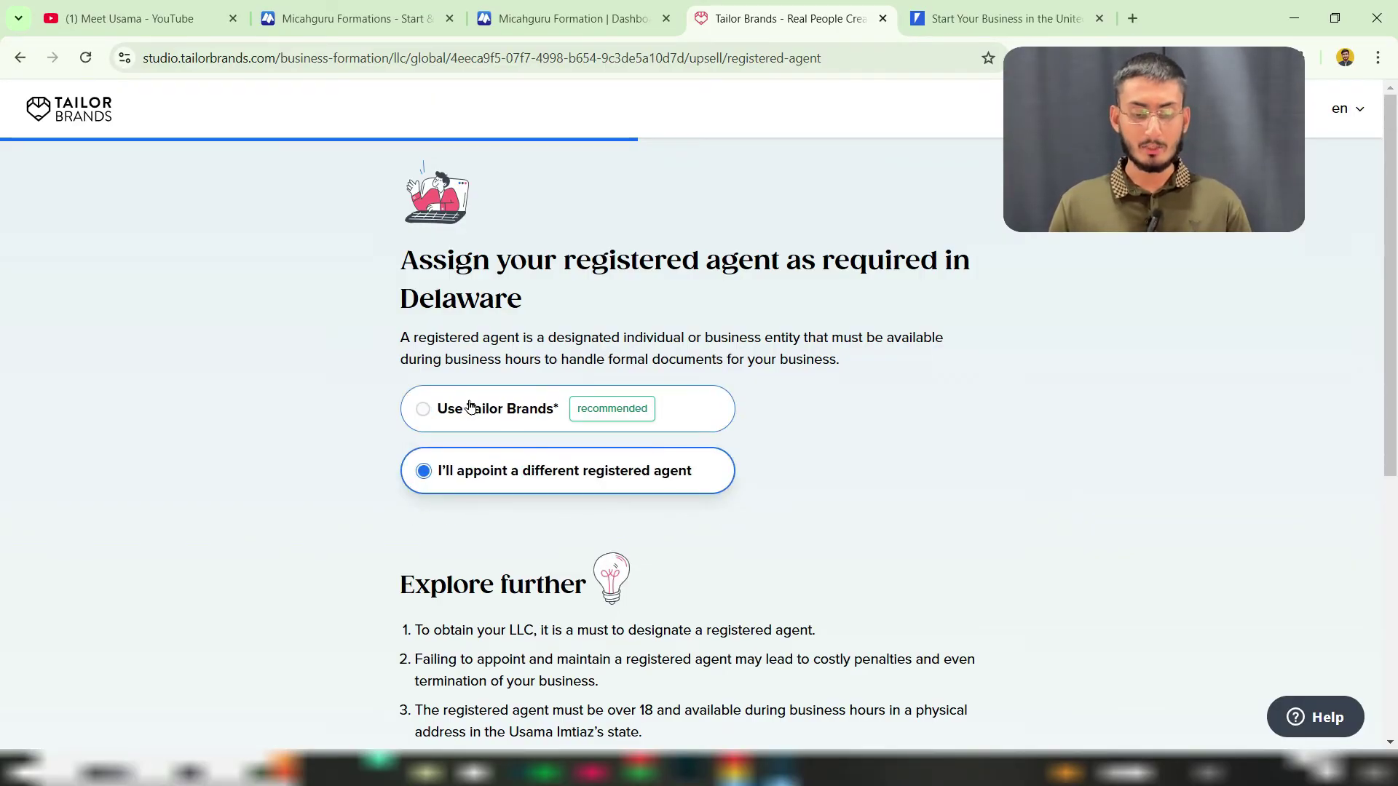
{"action": "left_click", "coordinate": [511, 419]}
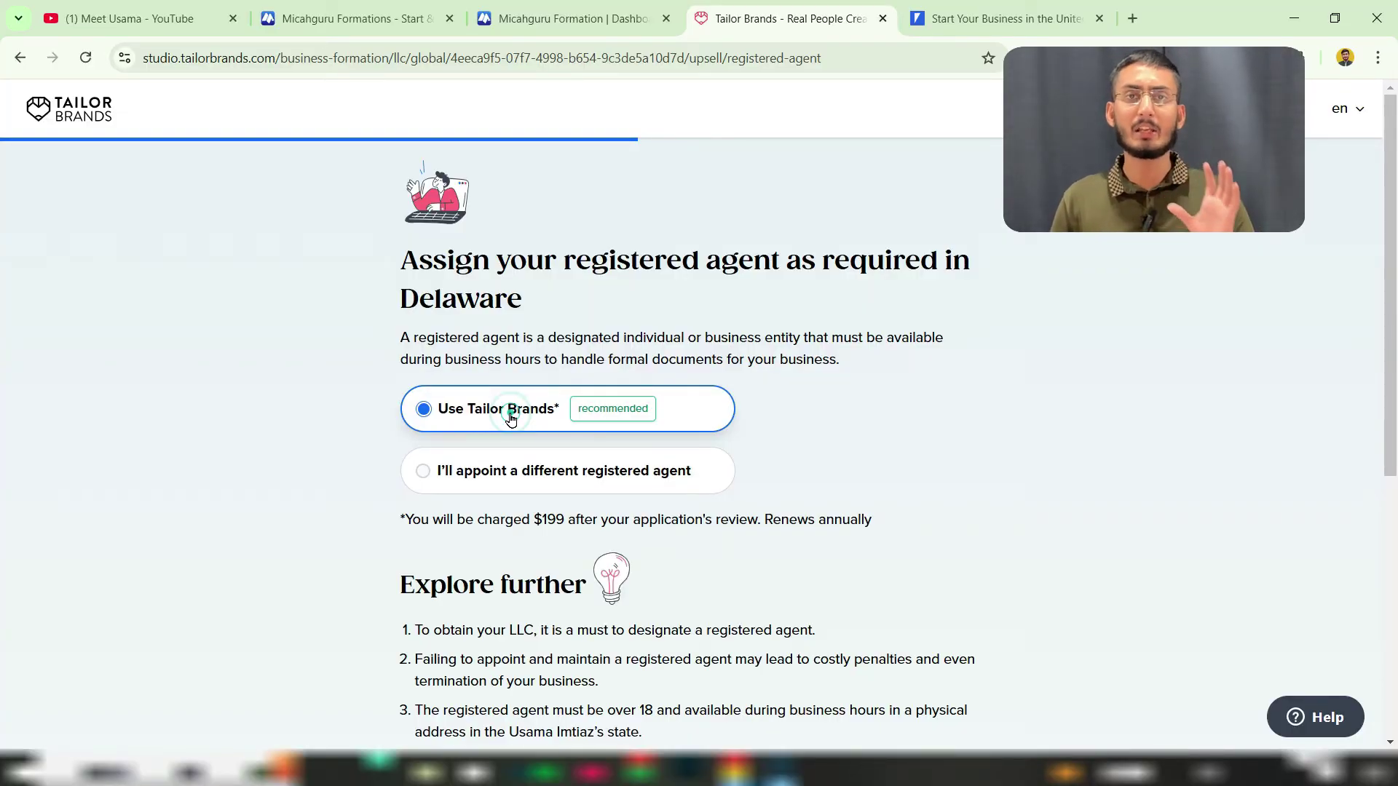
{"action": "scroll", "coordinate": [850, 452], "scroll_direction": "down", "scroll_amount": 1}
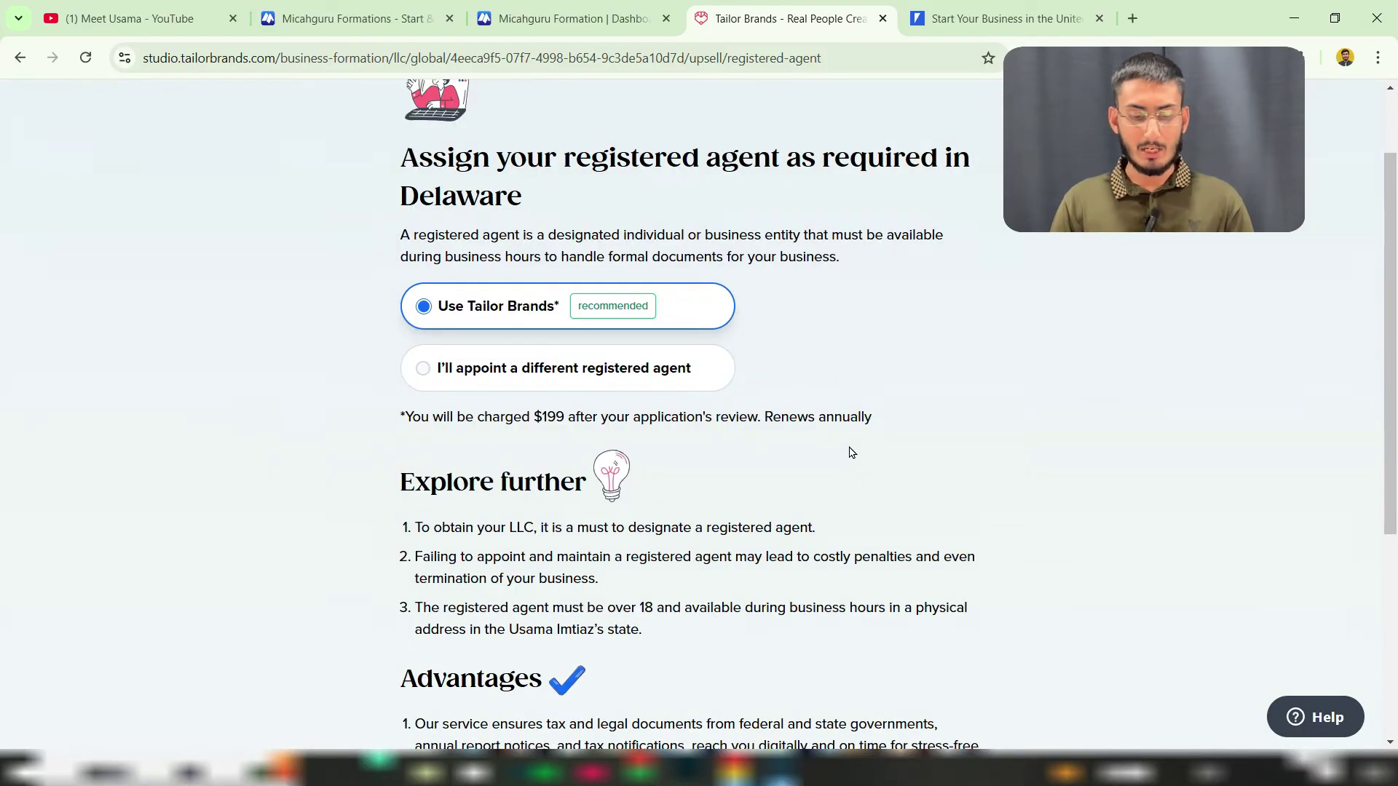
{"action": "left_click_drag", "start_coordinate": [508, 418], "coordinate": [574, 418]}
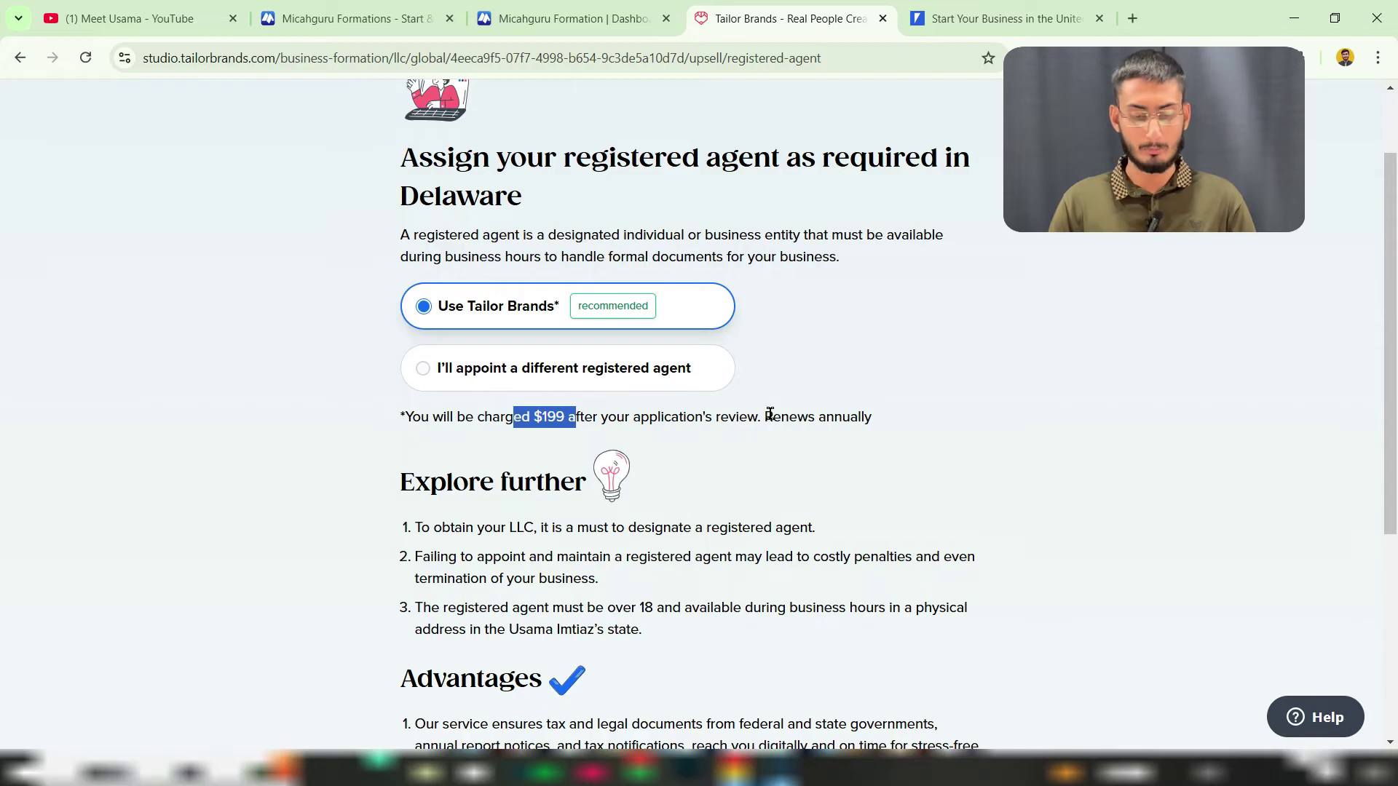
{"action": "scroll", "coordinate": [776, 429], "scroll_direction": "down", "scroll_amount": 4}
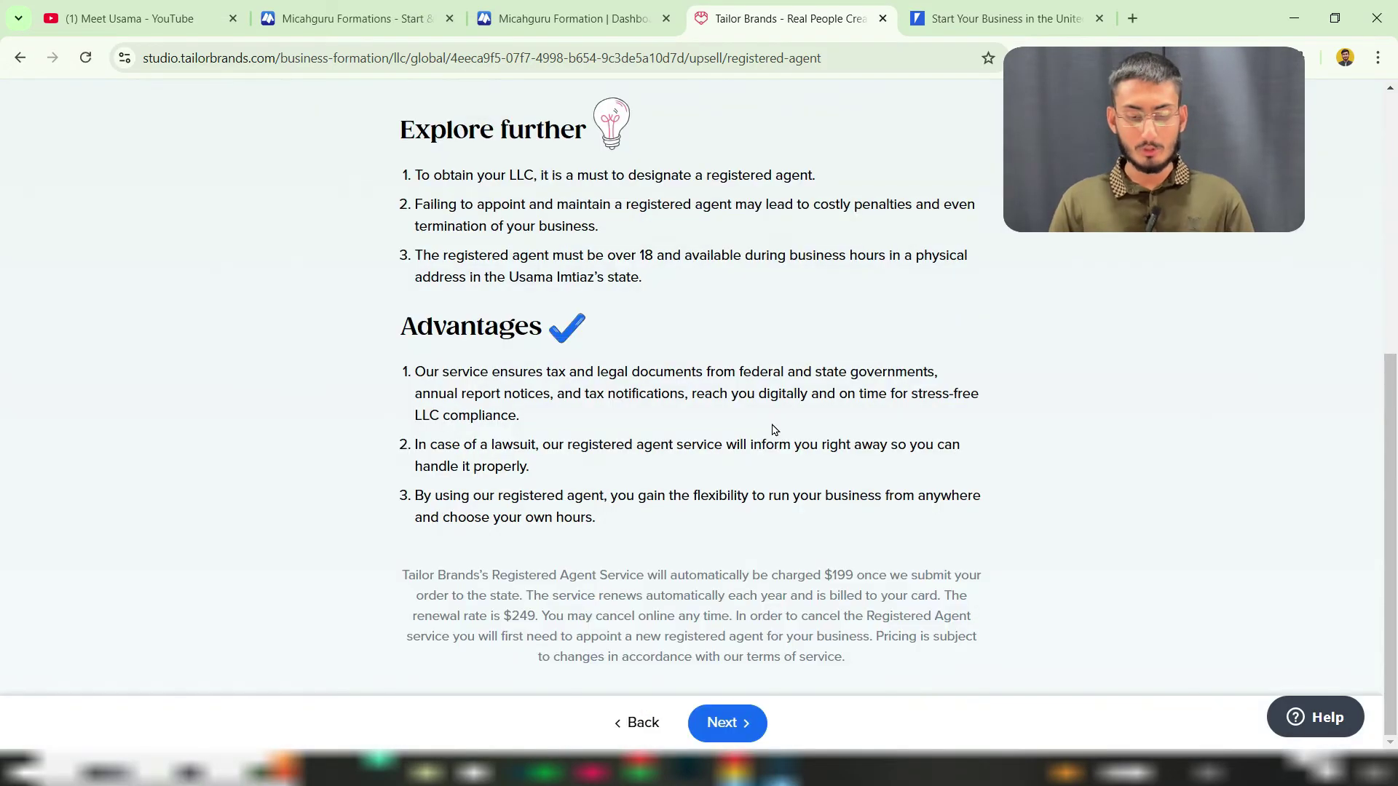
{"action": "left_click", "coordinate": [731, 720]}
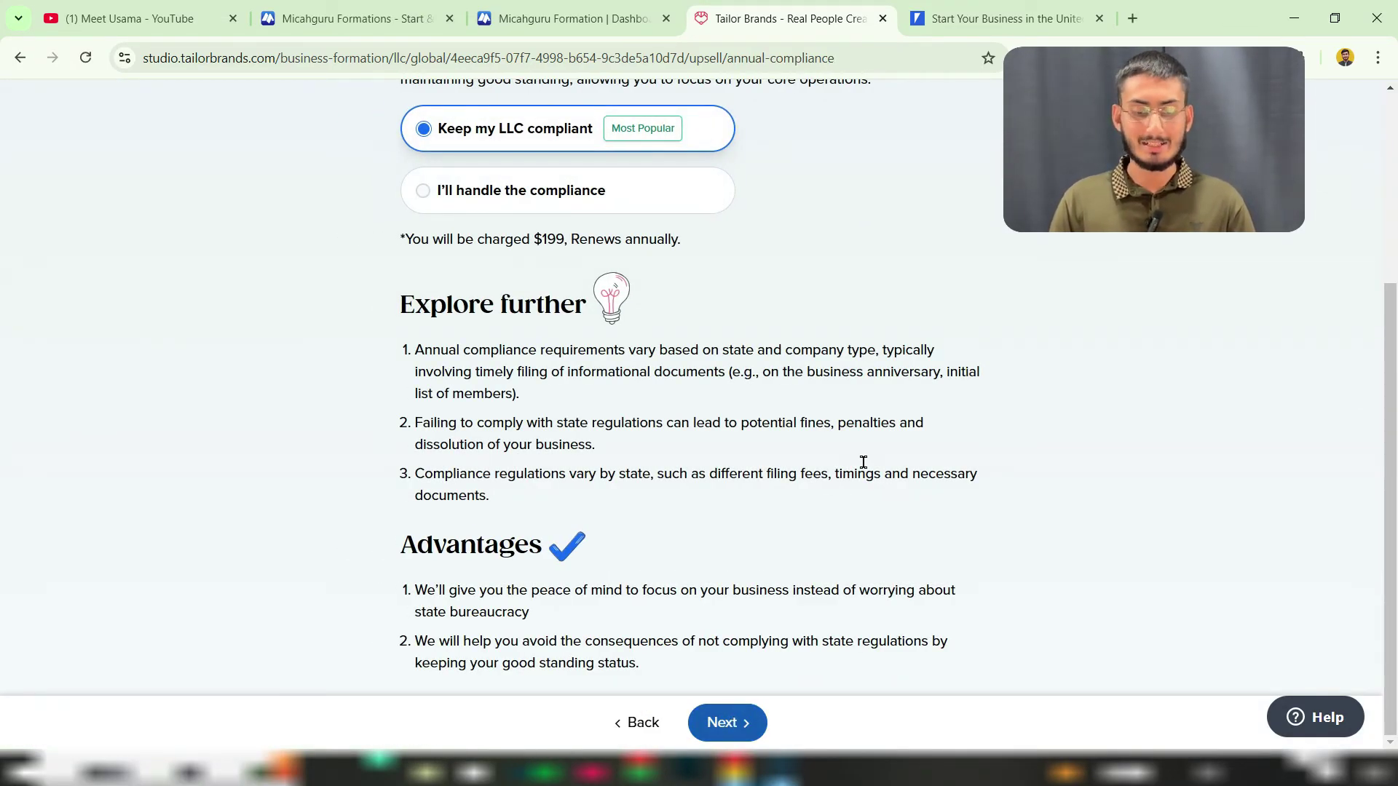
Step: Review and move past the annual compliance offer
{"action": "scroll", "coordinate": [863, 465], "scroll_direction": "up", "scroll_amount": 4}
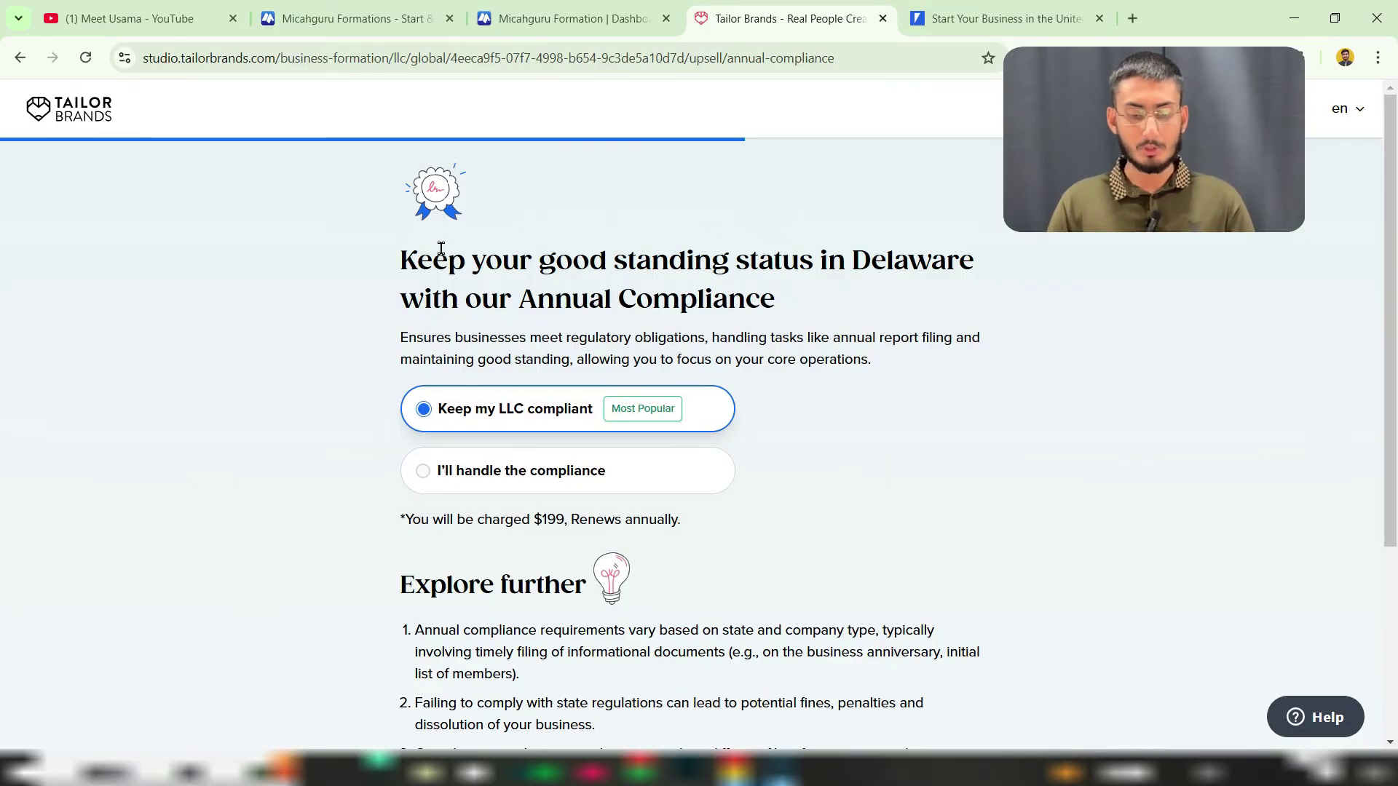
{"action": "left_click_drag", "start_coordinate": [448, 259], "coordinate": [751, 266]}
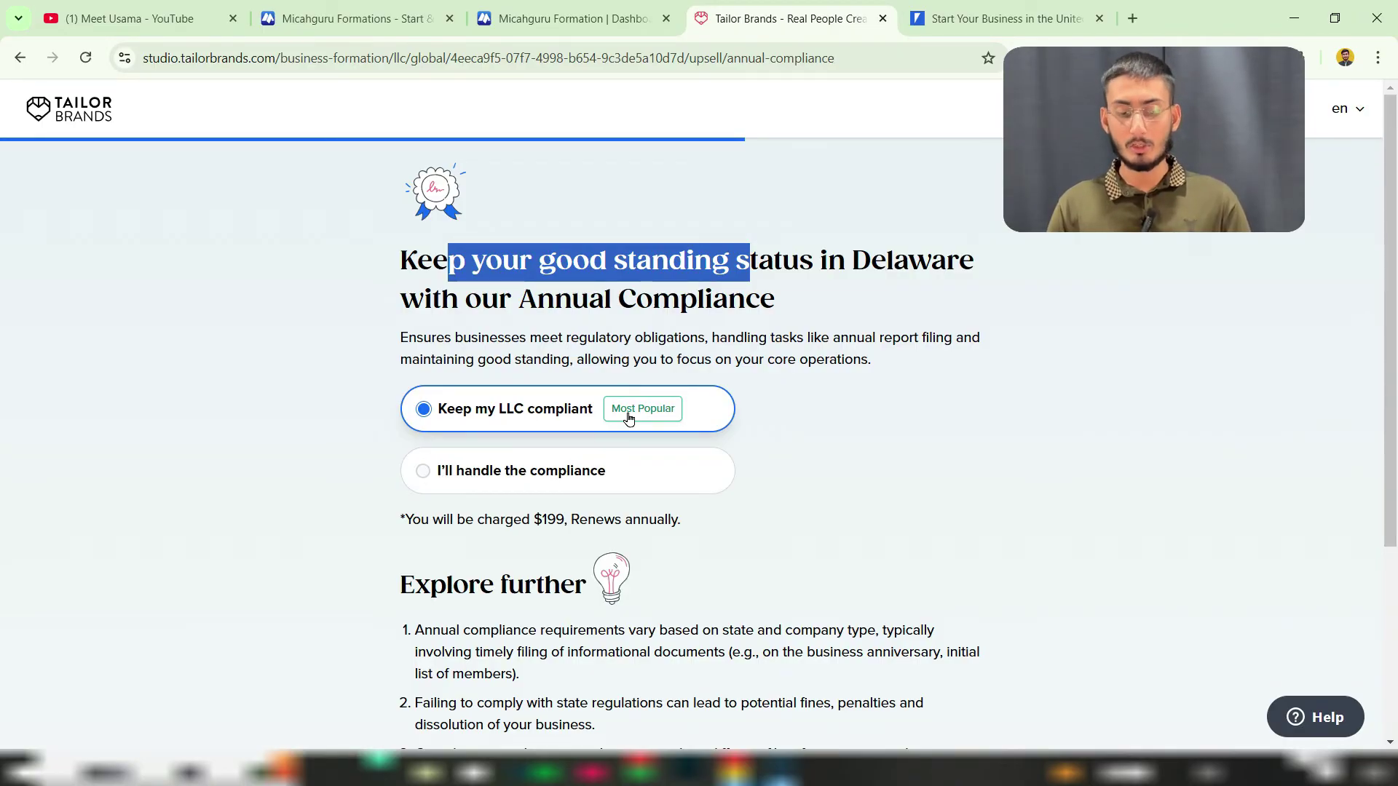
{"action": "scroll", "coordinate": [794, 445], "scroll_direction": "down", "scroll_amount": 4}
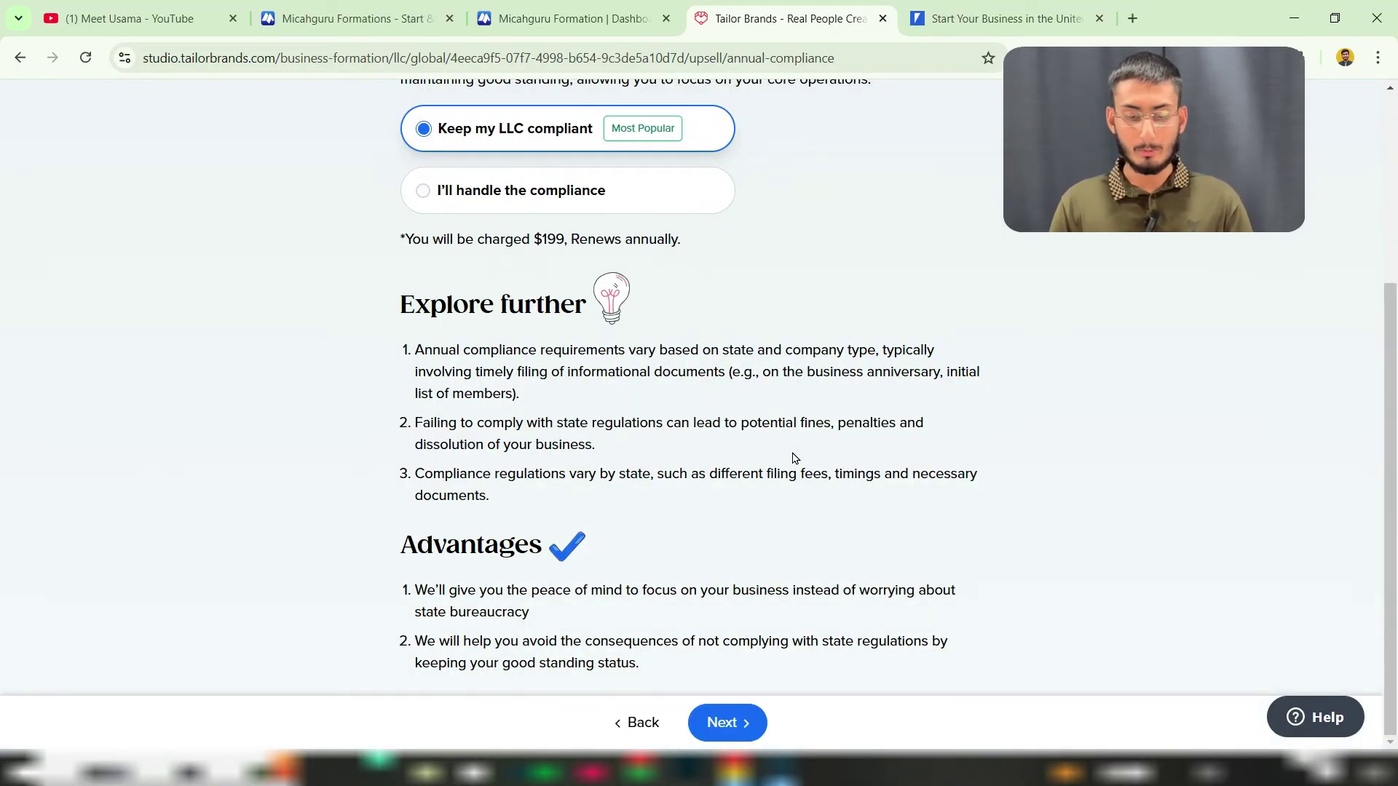
{"action": "left_click", "coordinate": [728, 732]}
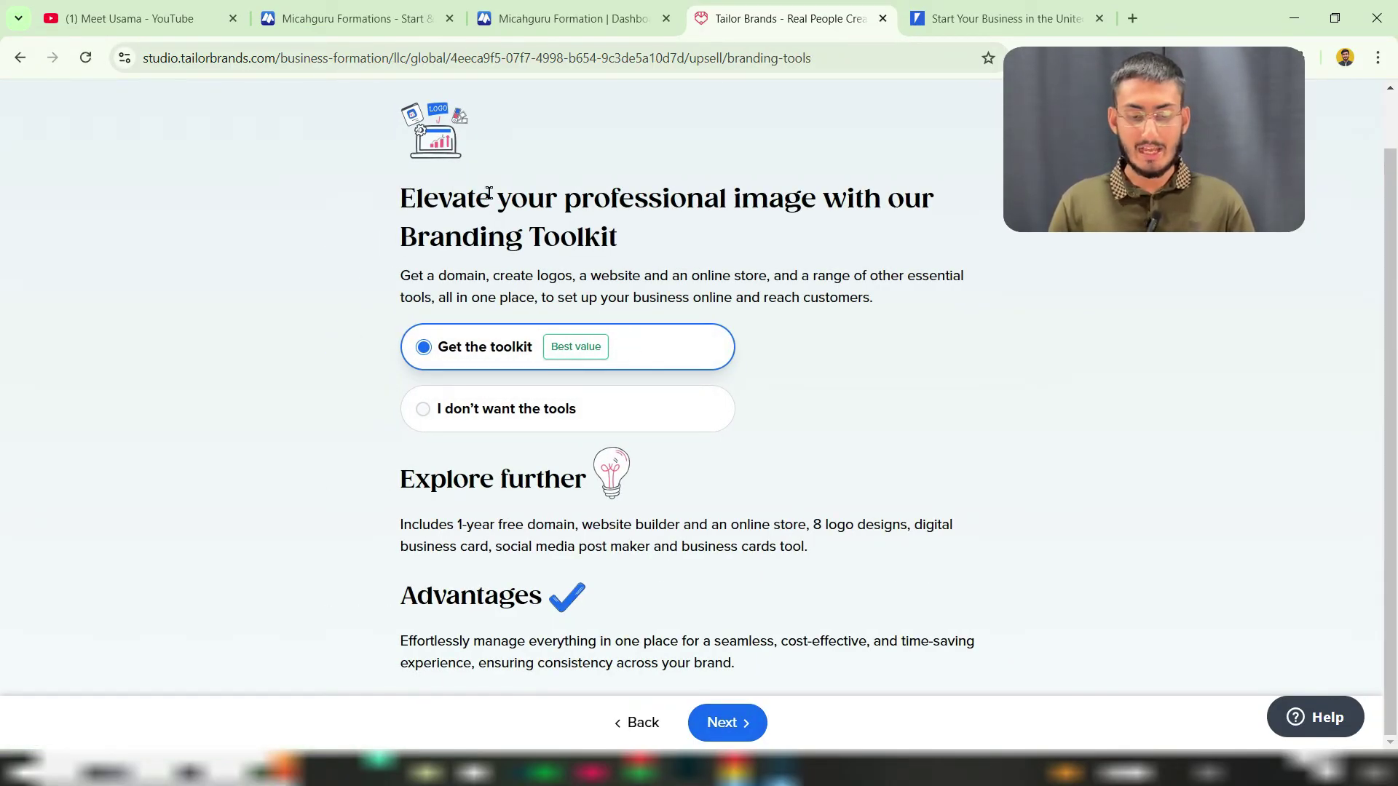
Step: Decline the Branding Toolkit and continue to the expedited filing offer
{"action": "left_click_drag", "start_coordinate": [580, 198], "coordinate": [690, 239]}
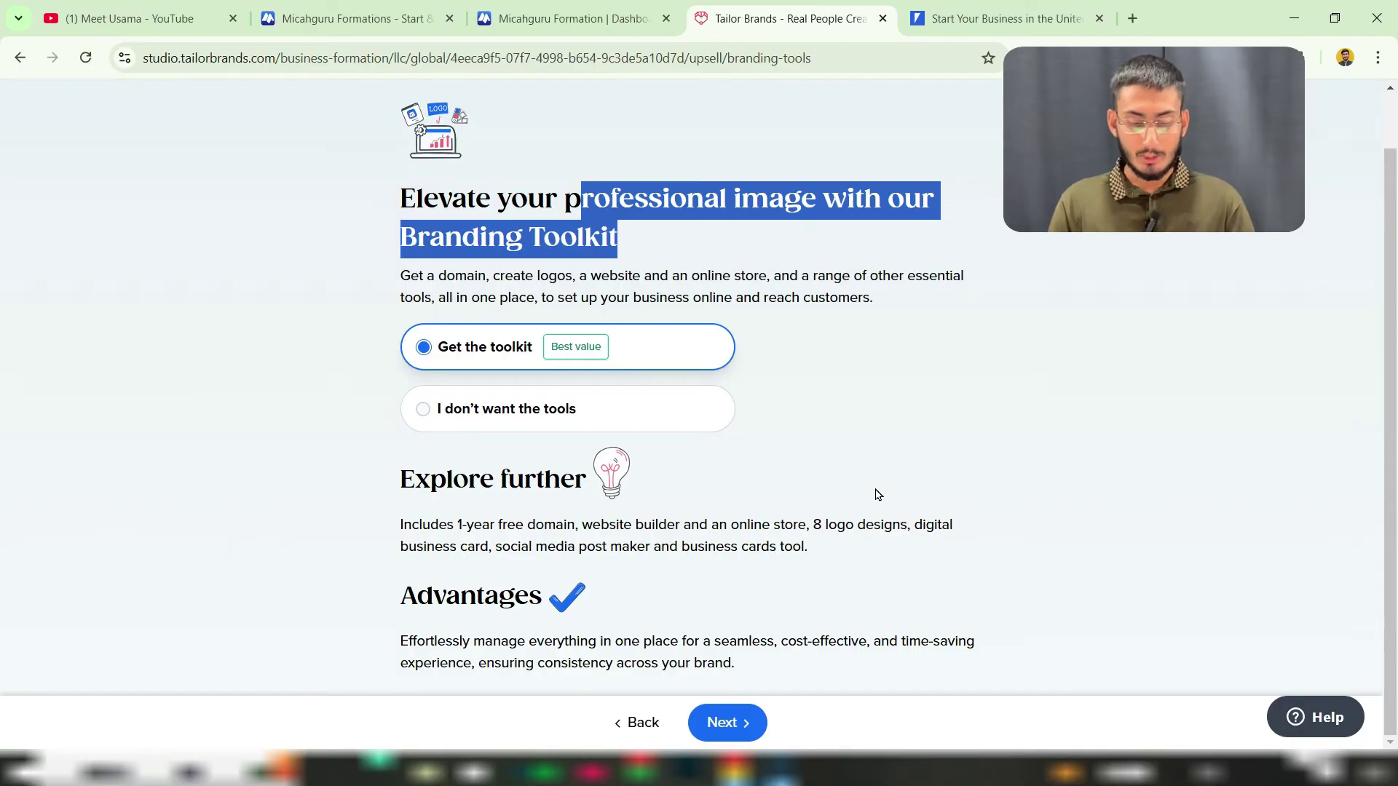
{"action": "left_click_drag", "start_coordinate": [405, 275], "coordinate": [777, 274]}
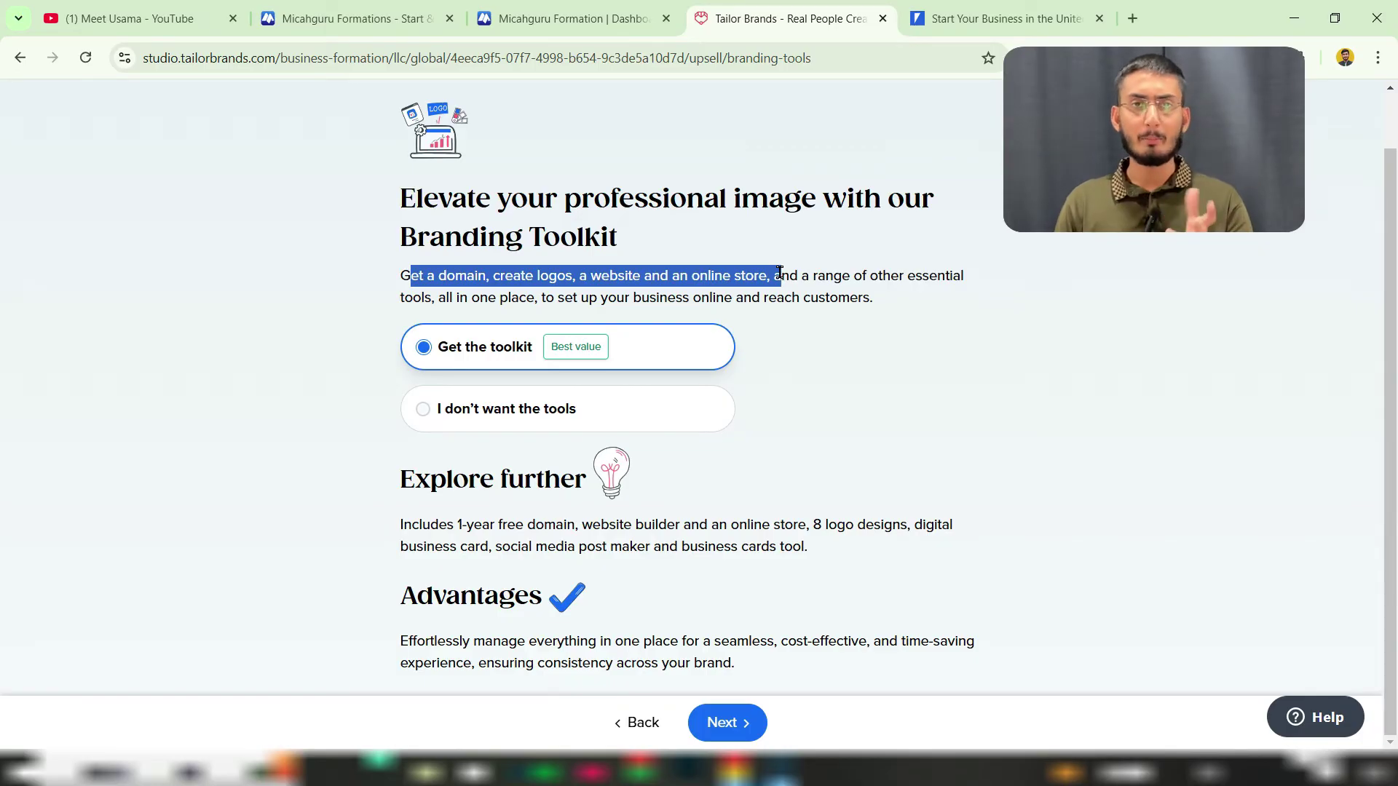
{"action": "left_click", "coordinate": [525, 412]}
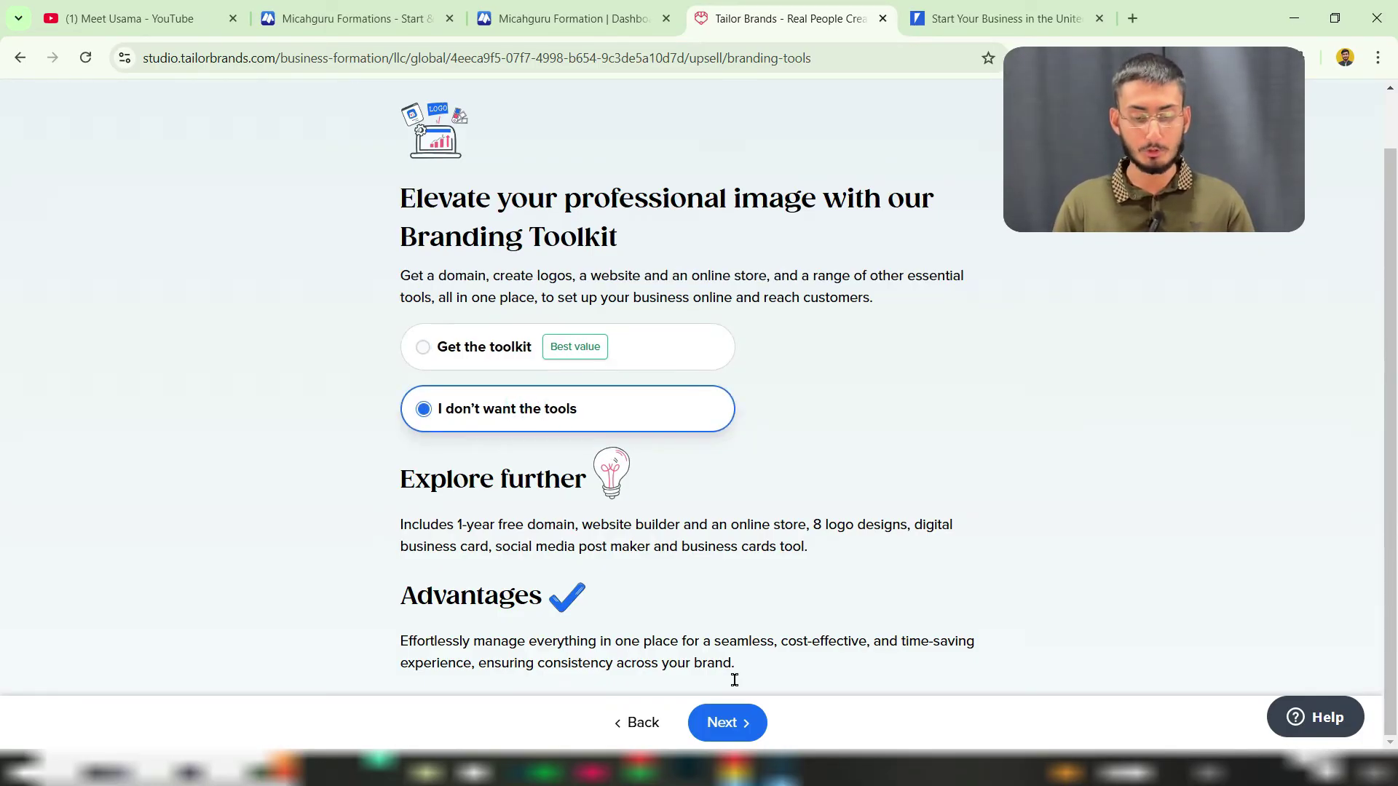
{"action": "left_click", "coordinate": [726, 721]}
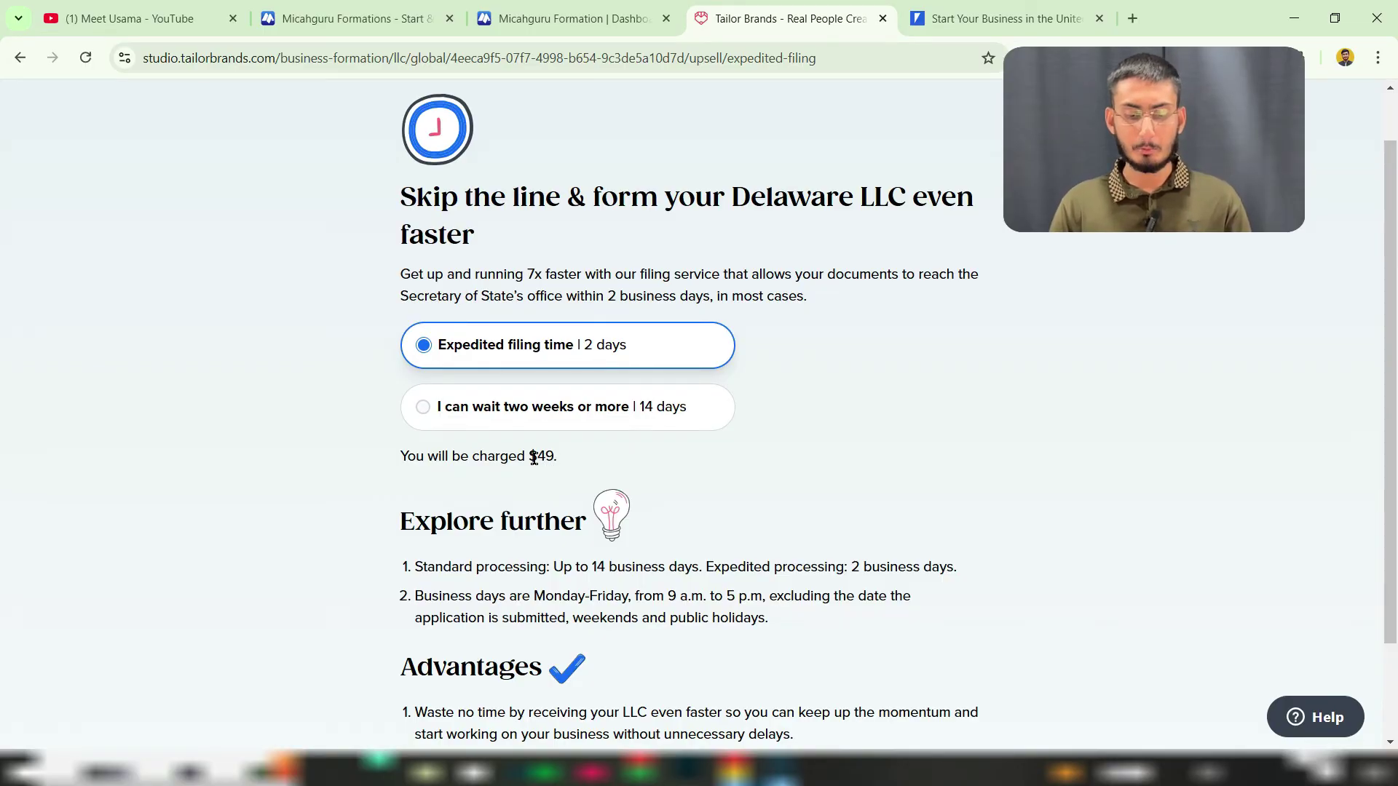
Step: Choose the free 14-day standard filing instead of the $49 2-day option
{"action": "left_click_drag", "start_coordinate": [534, 458], "coordinate": [554, 459]}
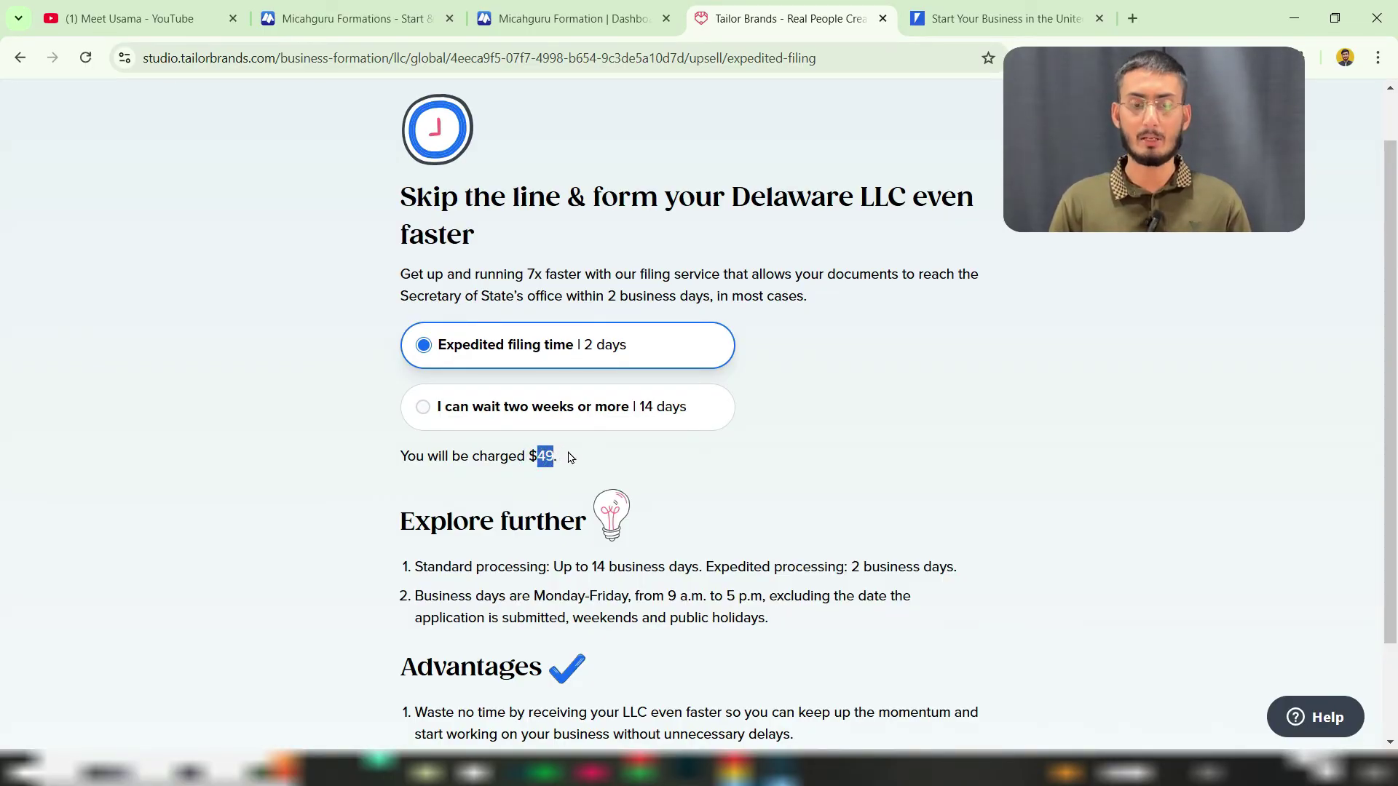
{"action": "left_click", "coordinate": [622, 413]}
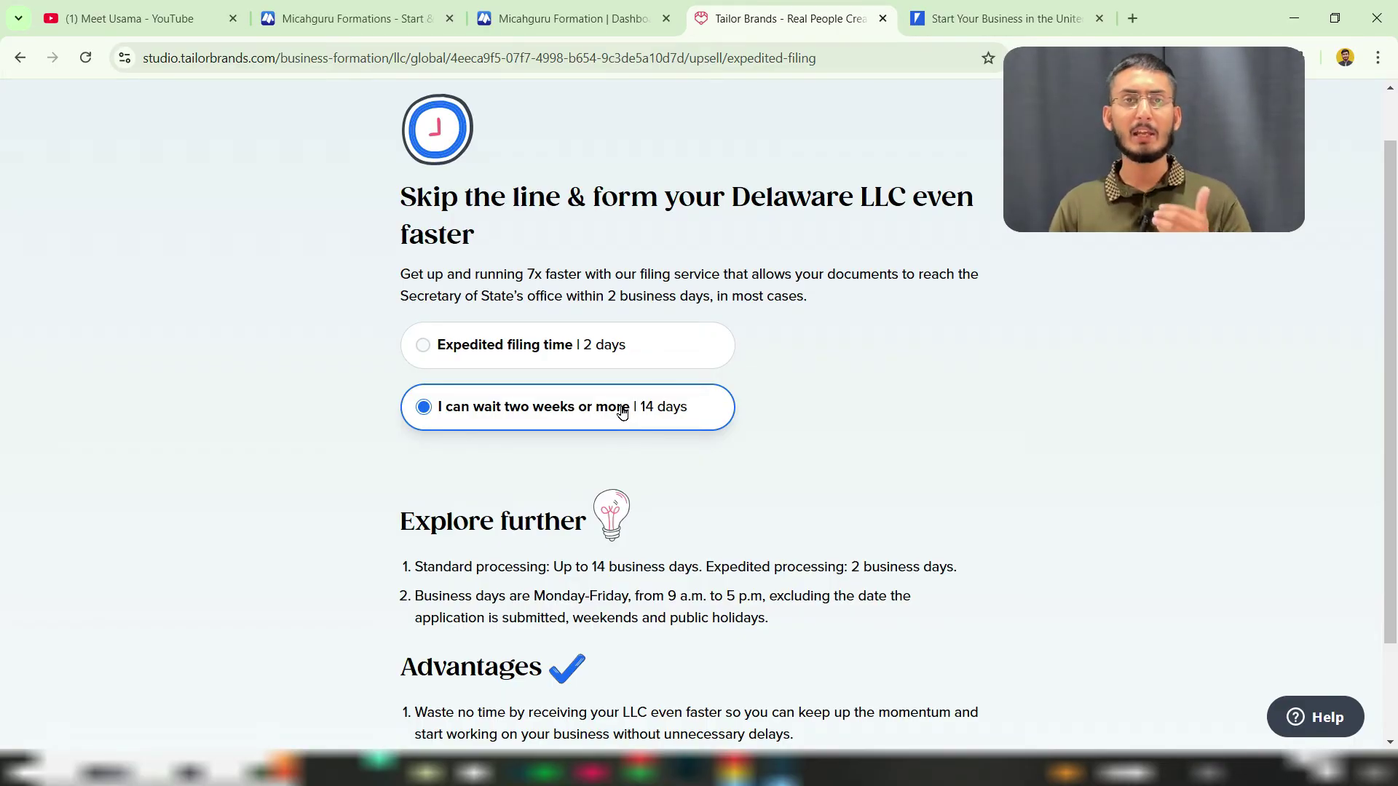
{"action": "left_click", "coordinate": [609, 357]}
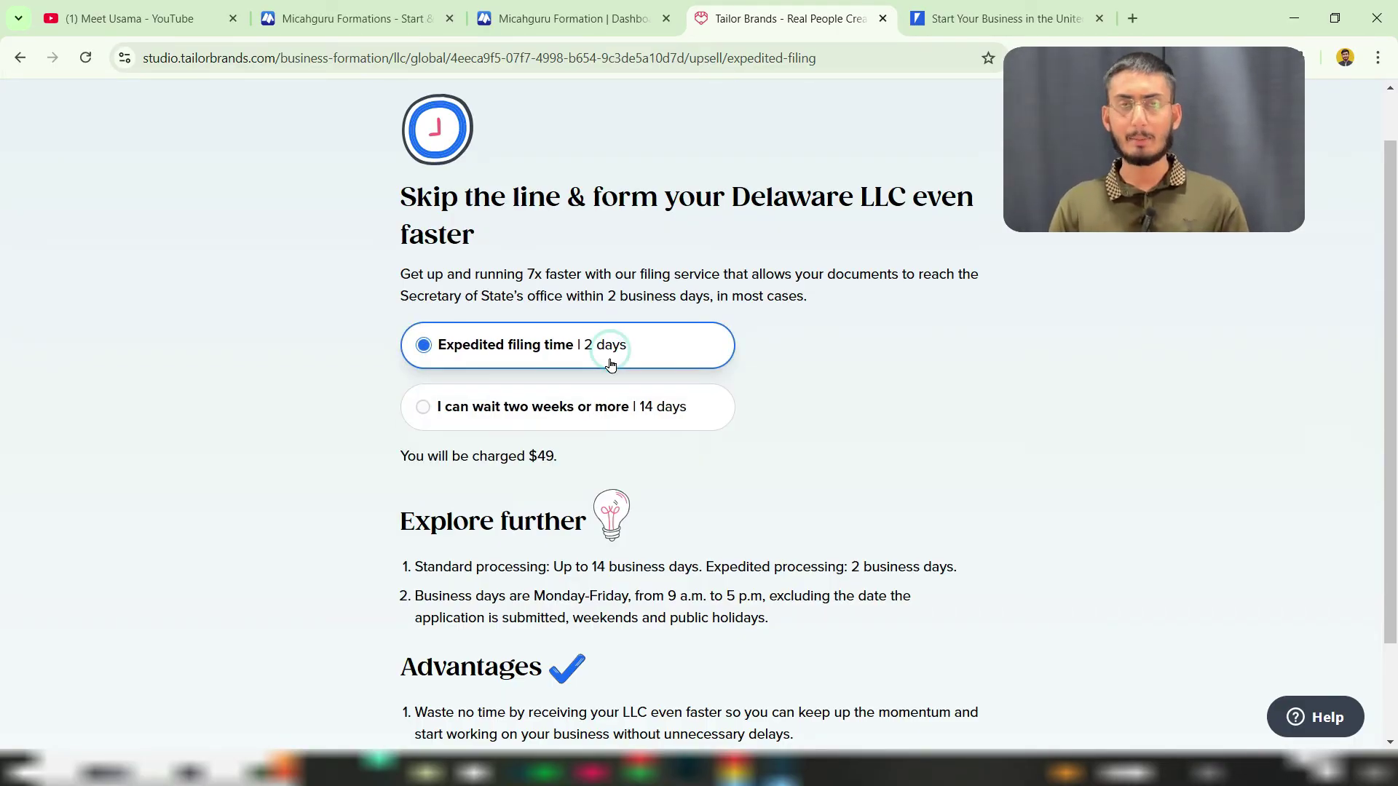
{"action": "left_click", "coordinate": [617, 407]}
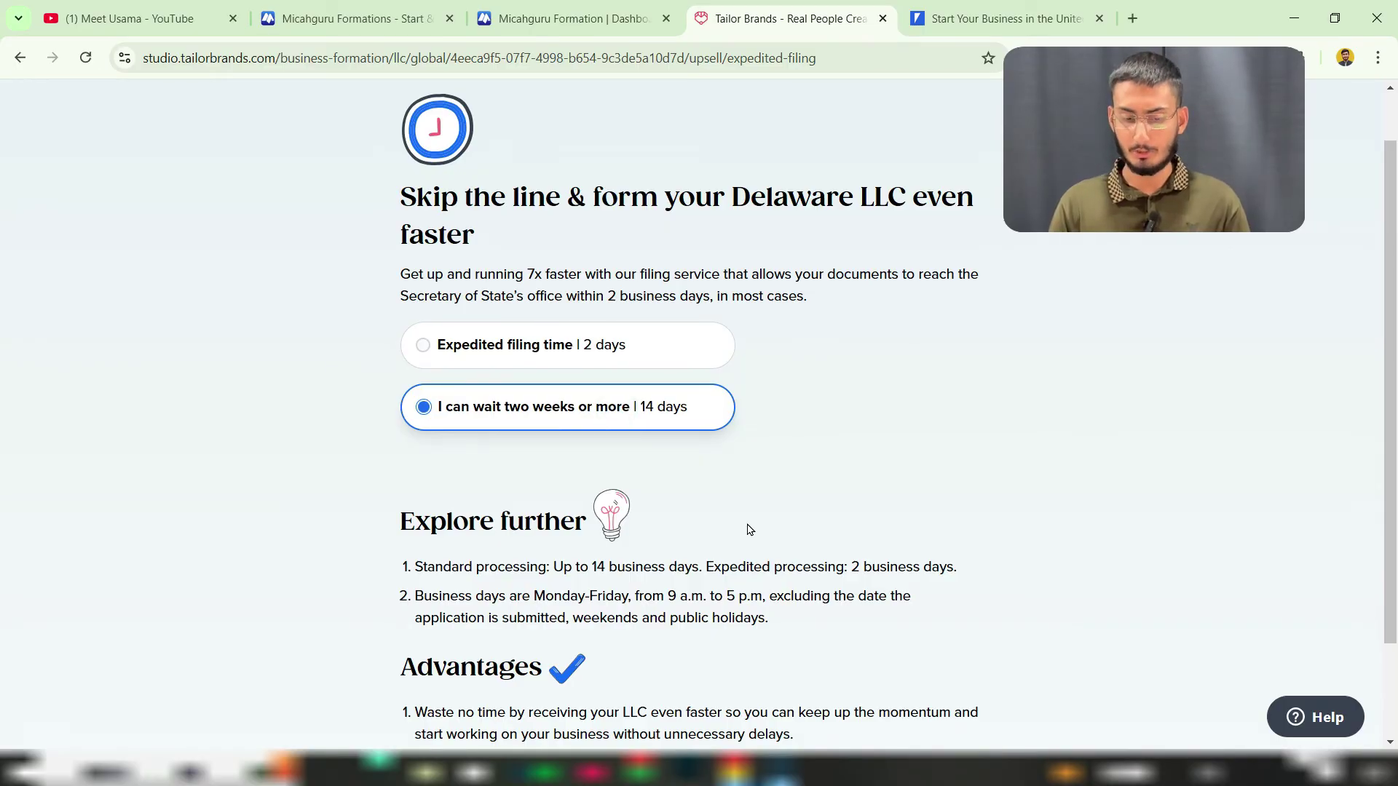
{"action": "scroll", "coordinate": [750, 529], "scroll_direction": "down", "scroll_amount": 2}
Step: Continue with standard filing and keep the operating agreement included
{"action": "left_click", "coordinate": [727, 723]}
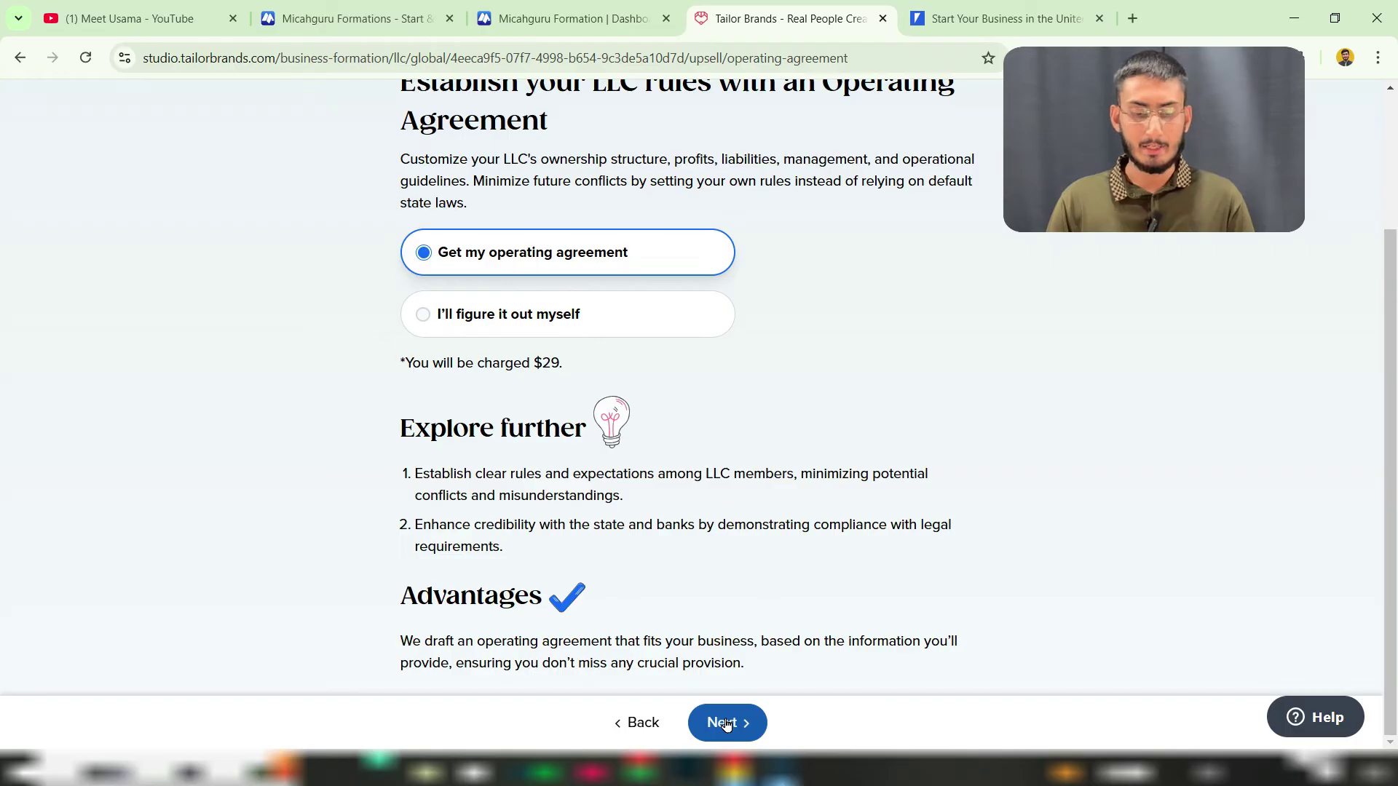
{"action": "scroll", "coordinate": [820, 501], "scroll_direction": "up", "scroll_amount": 3}
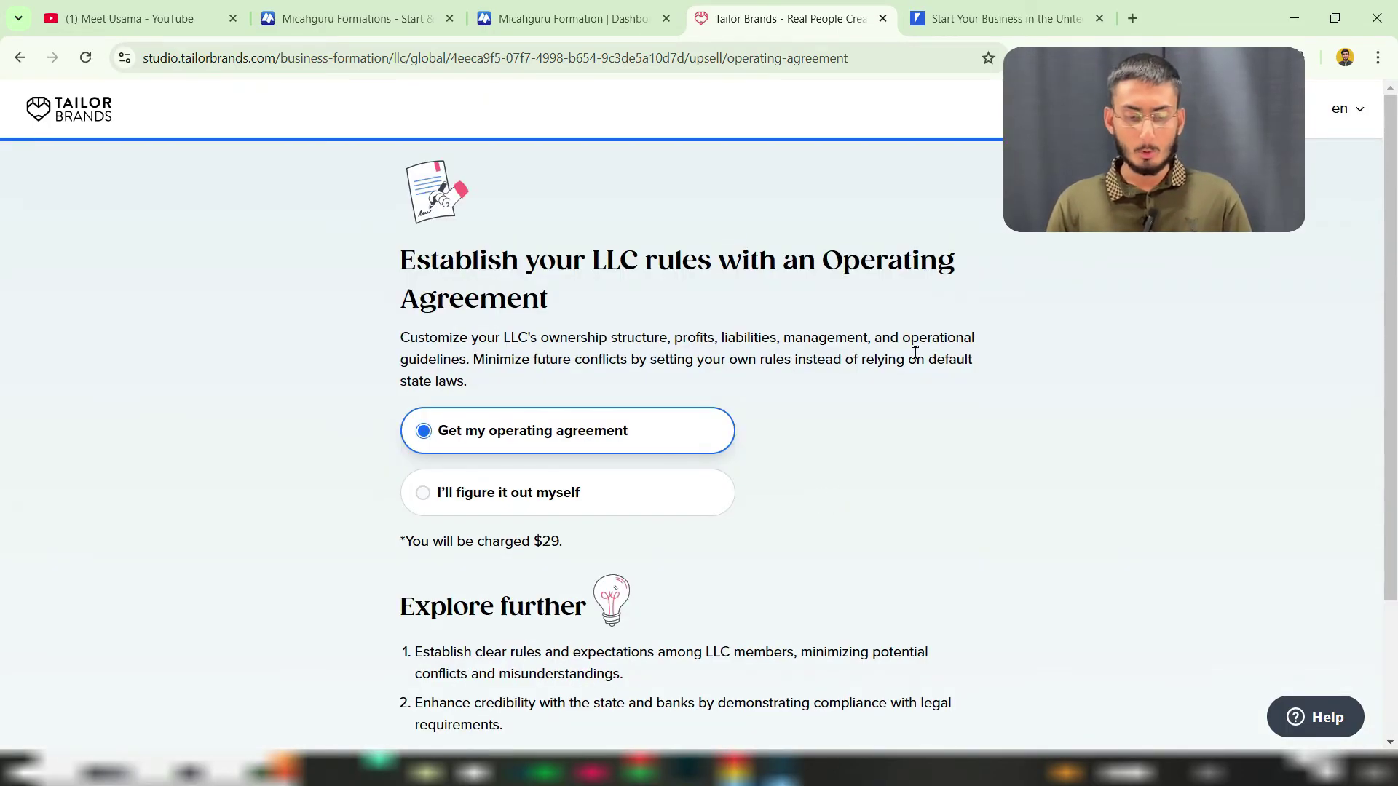
{"action": "left_click_drag", "start_coordinate": [487, 260], "coordinate": [667, 263]}
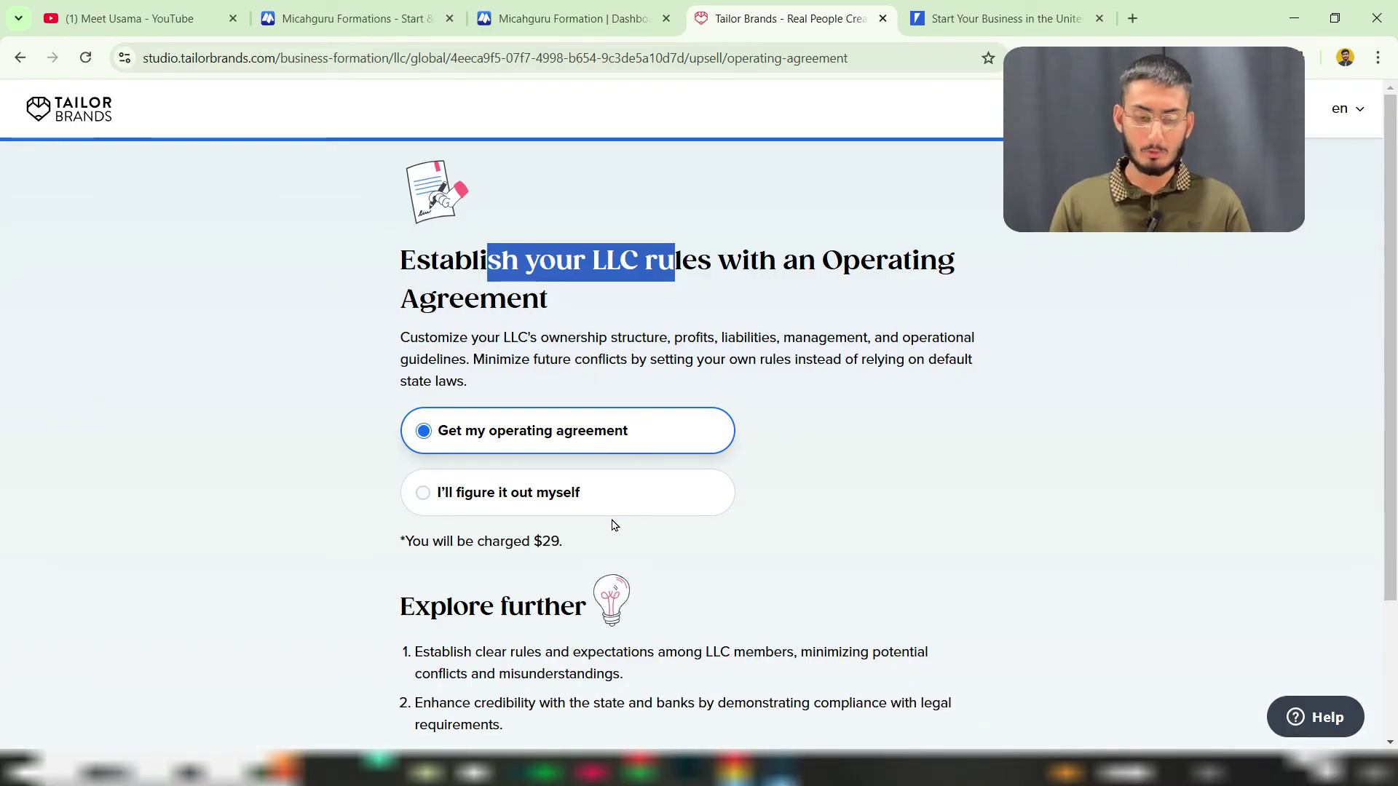
{"action": "scroll", "coordinate": [651, 527], "scroll_direction": "down", "scroll_amount": 3}
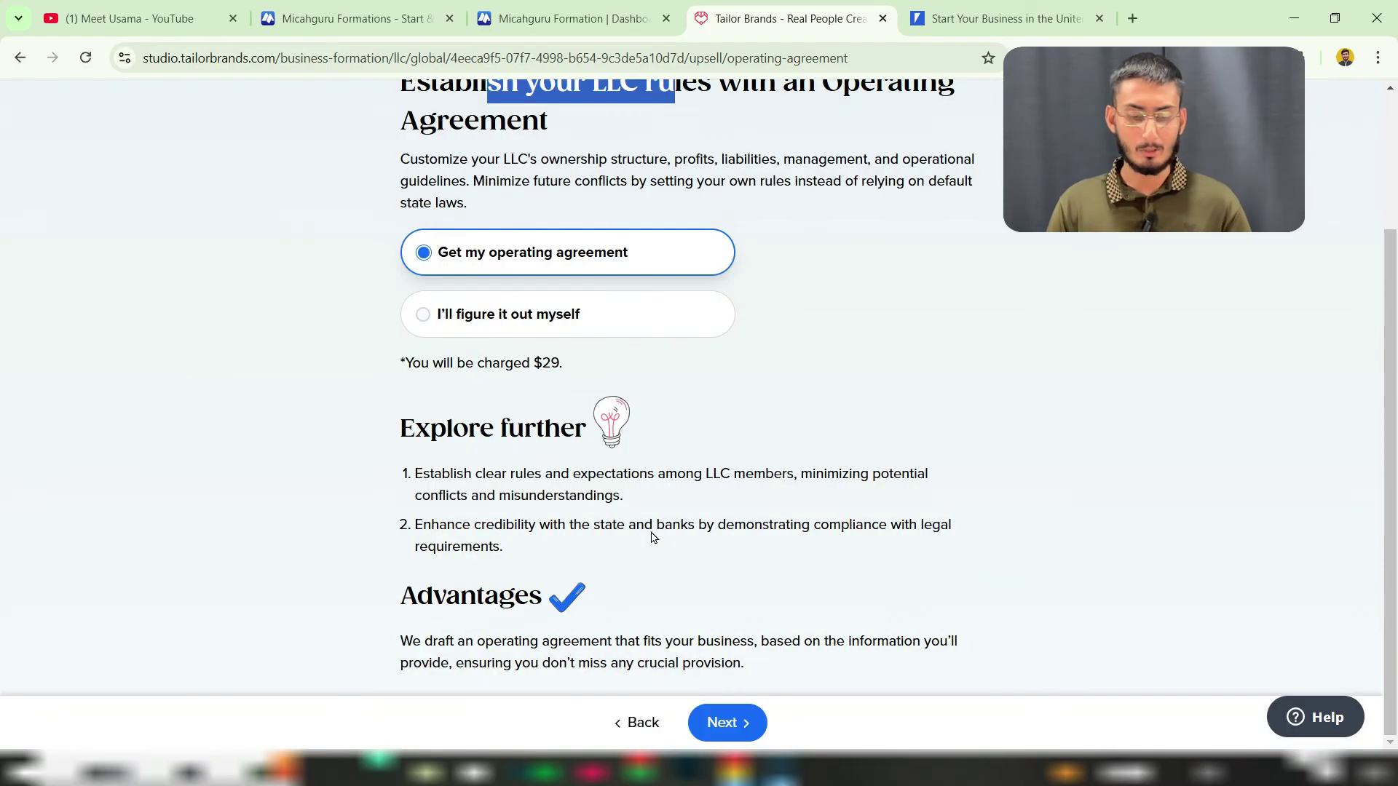
{"action": "left_click", "coordinate": [721, 722]}
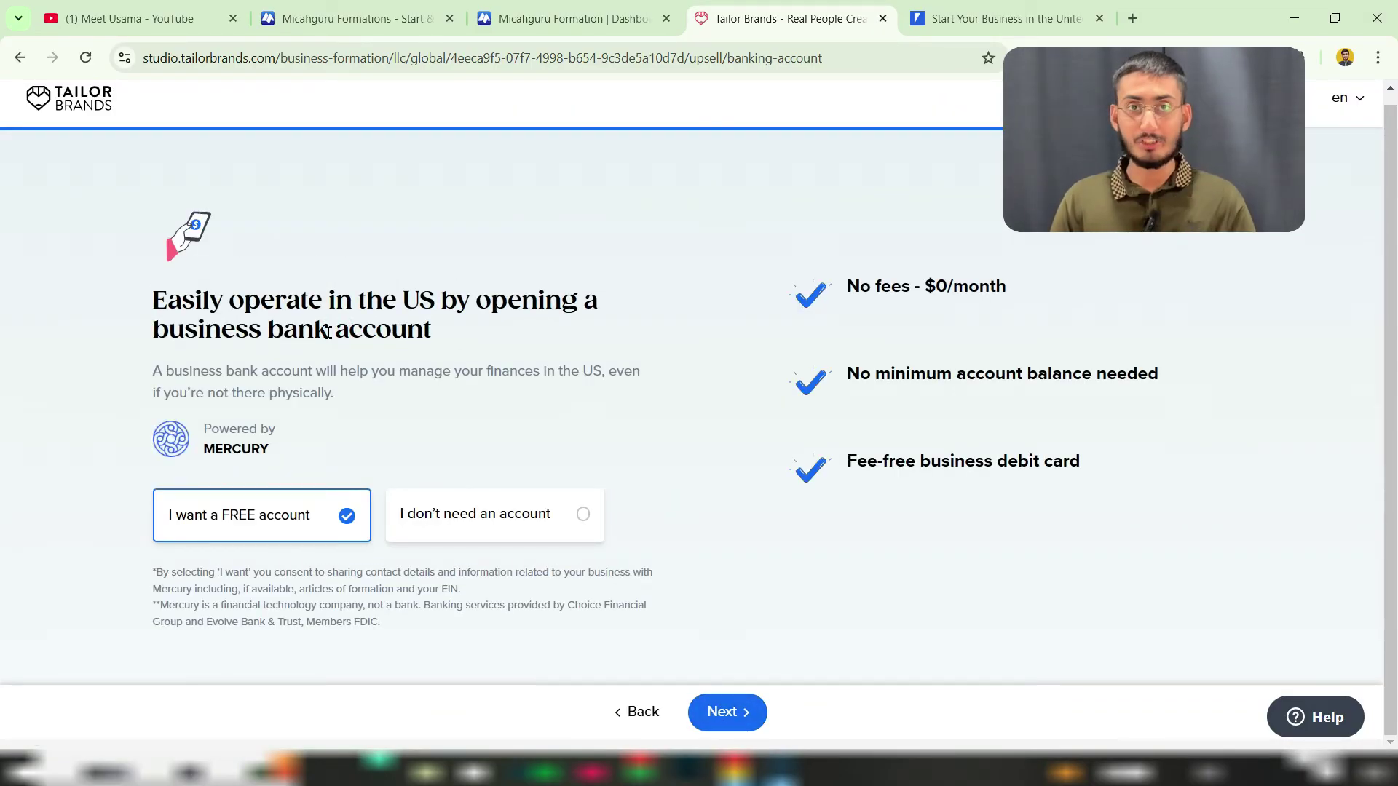
Step: Review the free Mercury business bank account benefits and continue past the offer
{"action": "left_click_drag", "start_coordinate": [156, 331], "coordinate": [433, 338]}
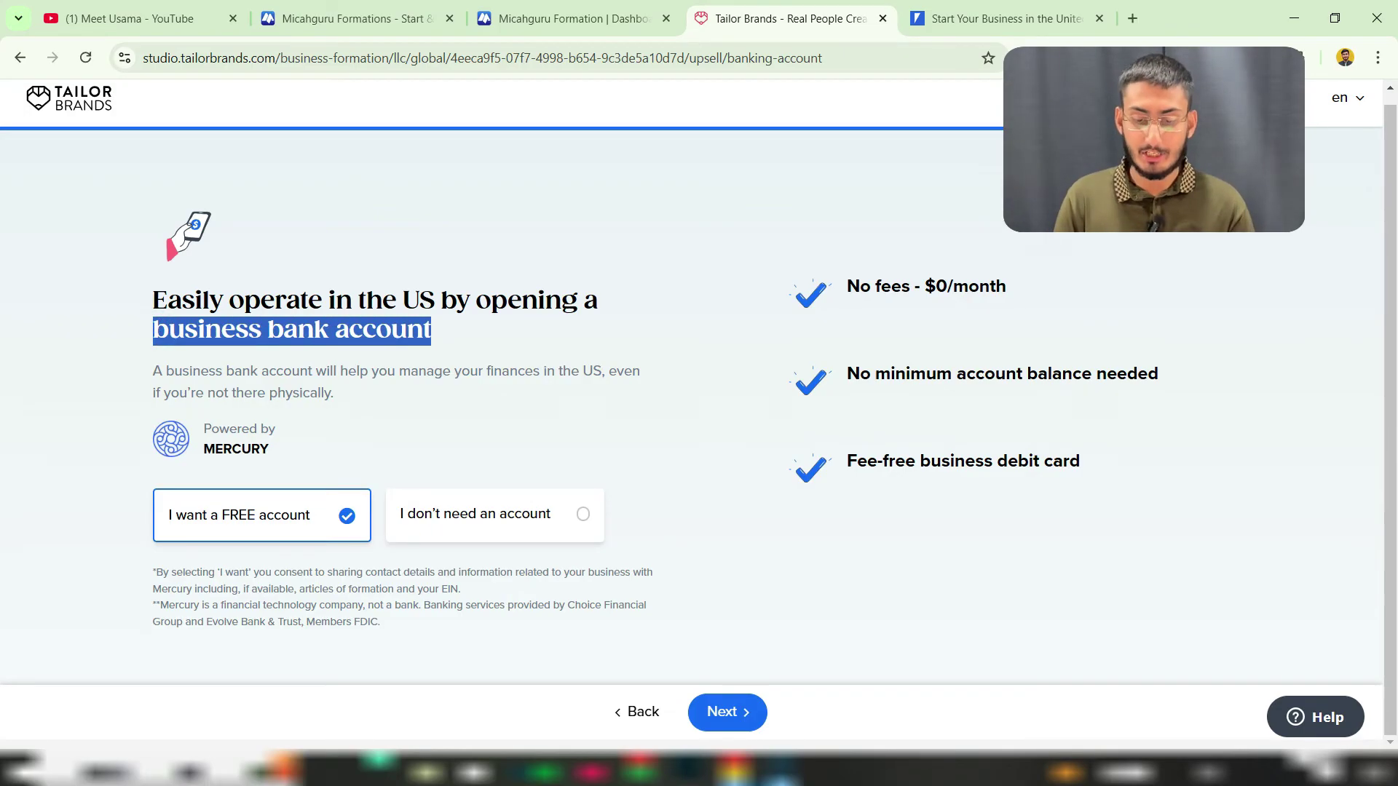
{"action": "left_click_drag", "start_coordinate": [849, 285], "coordinate": [987, 278]}
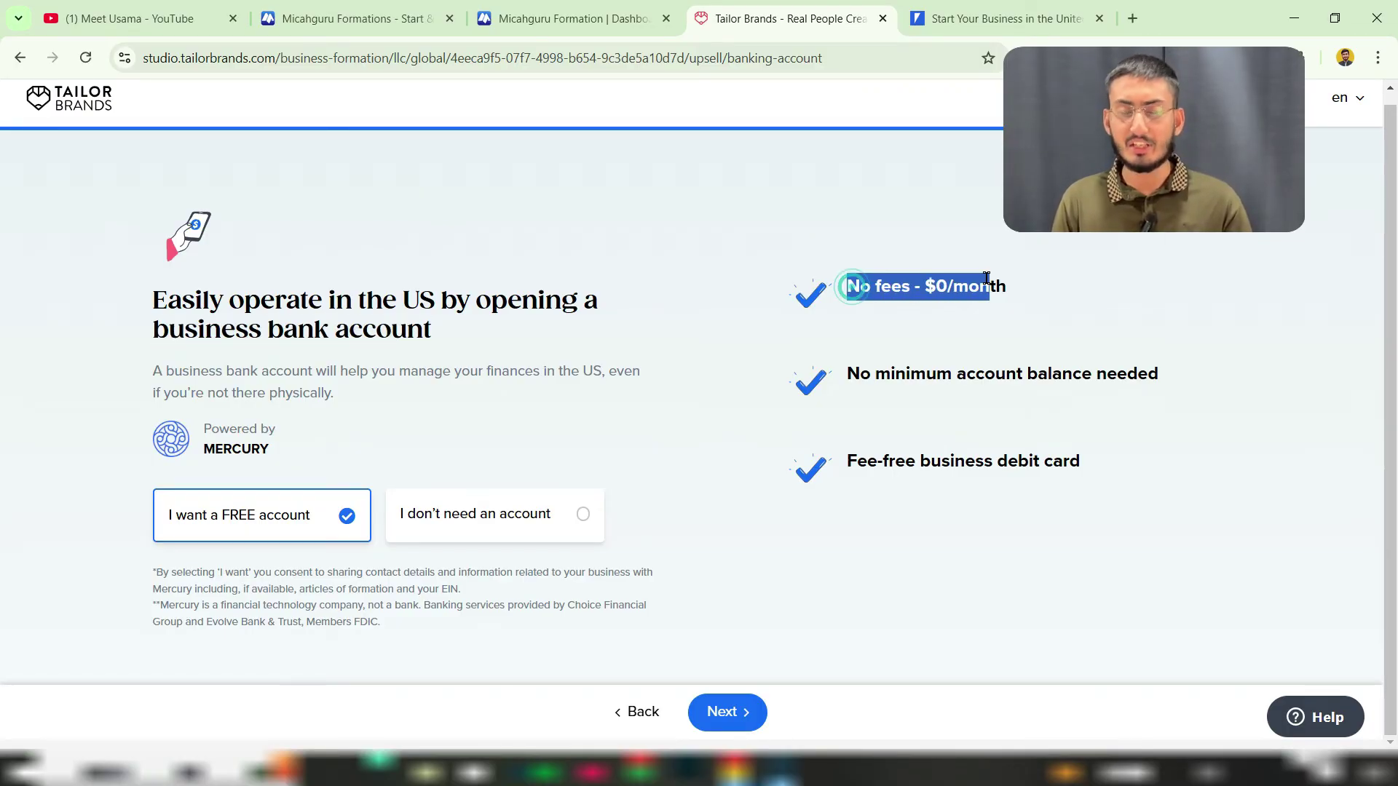
{"action": "left_click_drag", "start_coordinate": [861, 373], "coordinate": [1051, 364]}
{"action": "left_click_drag", "start_coordinate": [867, 461], "coordinate": [985, 467]}
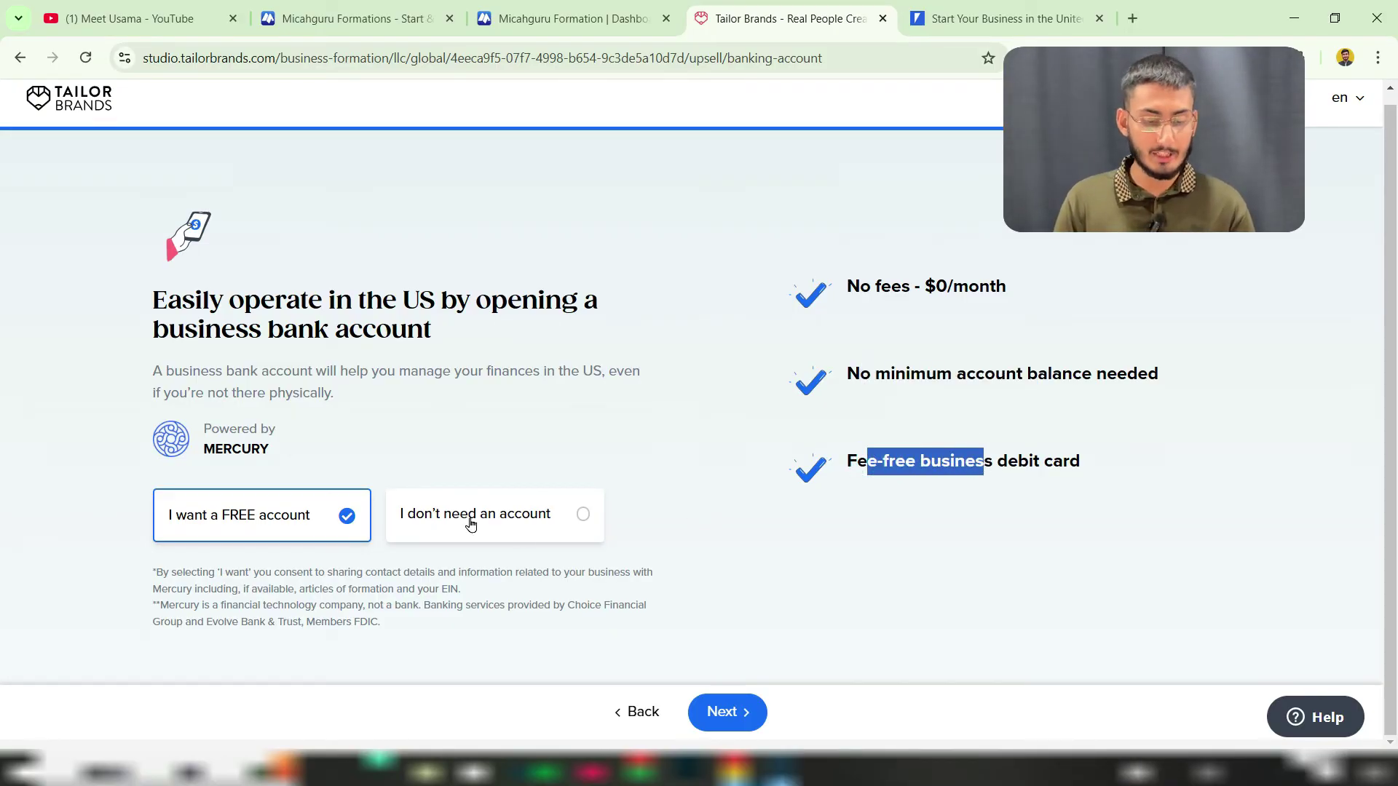
{"action": "left_click_drag", "start_coordinate": [215, 449], "coordinate": [248, 456]}
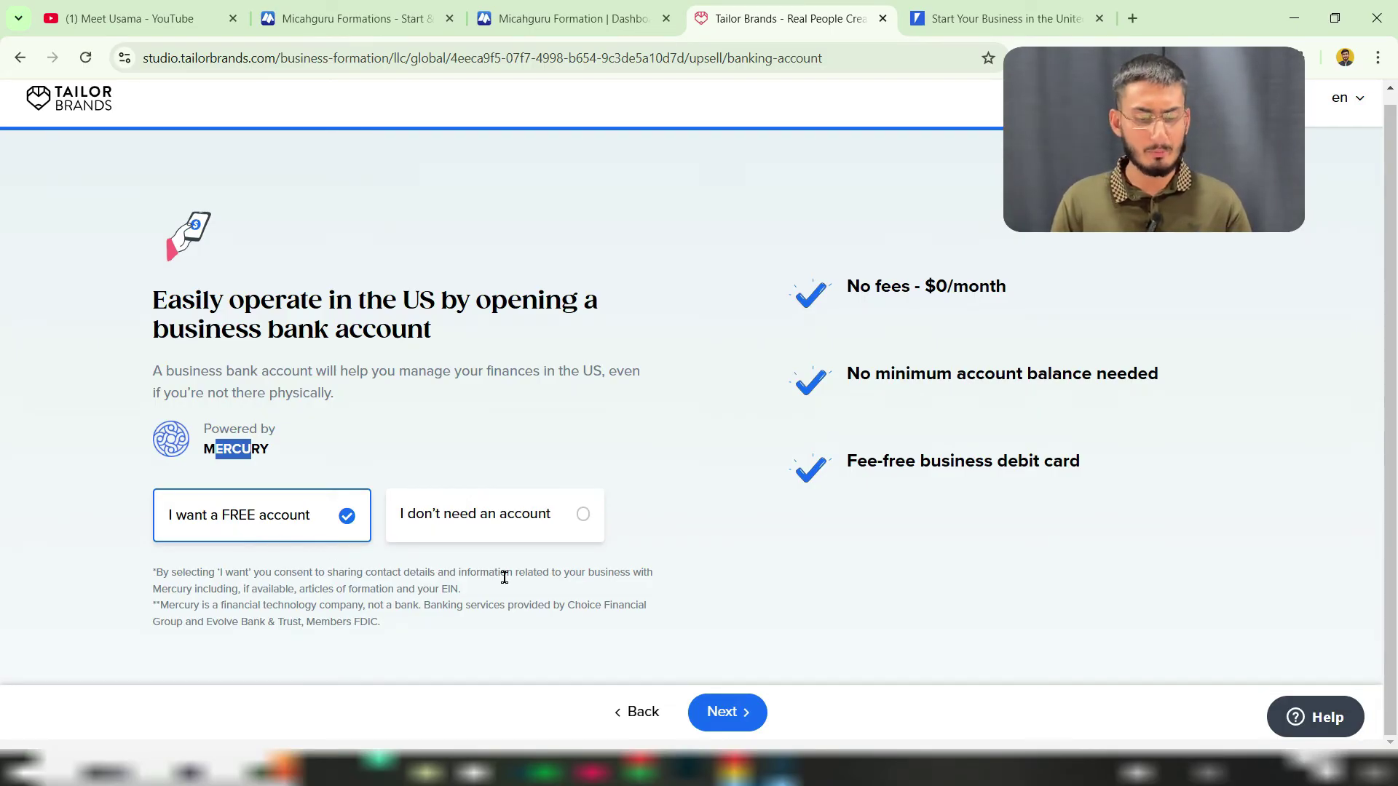
{"action": "left_click", "coordinate": [732, 715]}
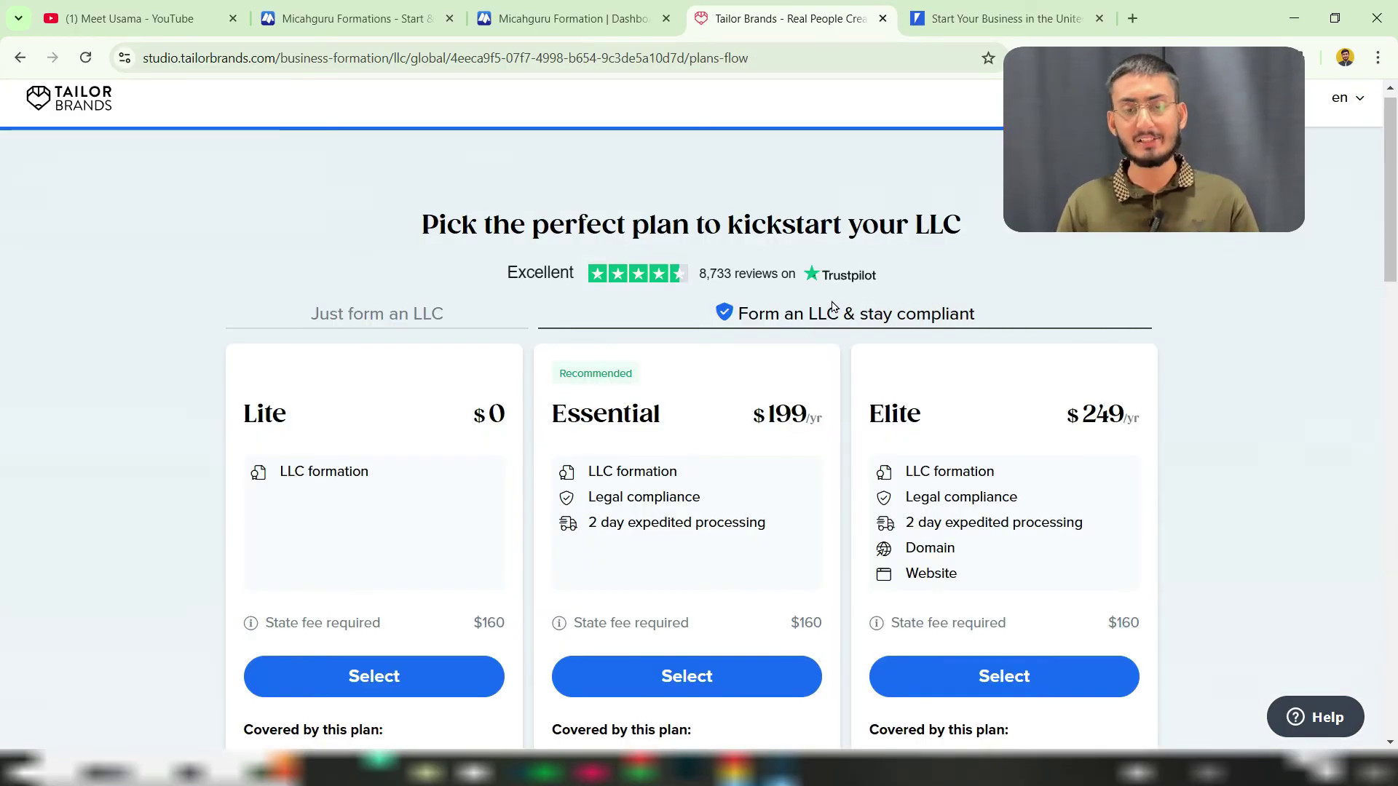
Step: Review the Lite plan's LLC formation feature and its $160 state fee
{"action": "left_click_drag", "start_coordinate": [510, 227], "coordinate": [856, 217]}
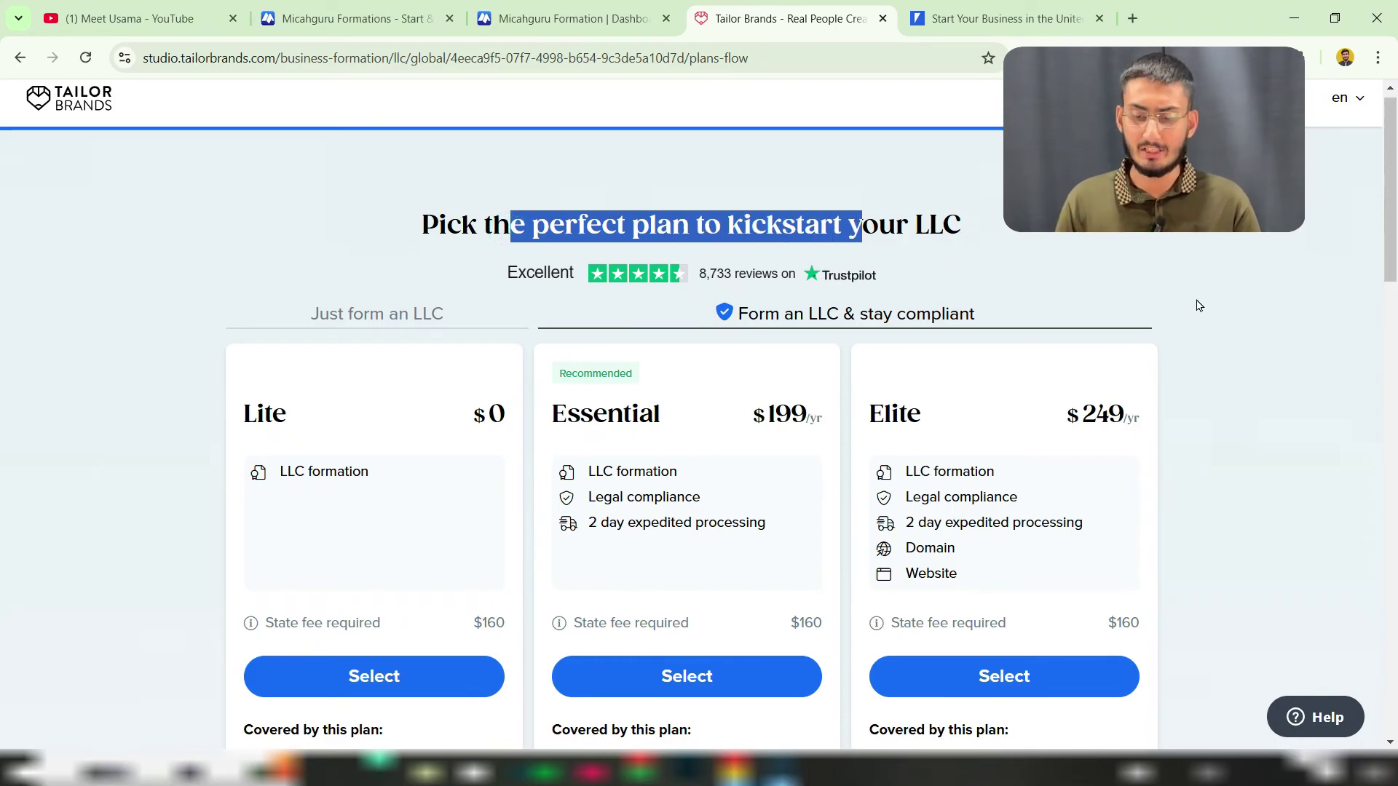
{"action": "scroll", "coordinate": [1207, 333], "scroll_direction": "down", "scroll_amount": 2}
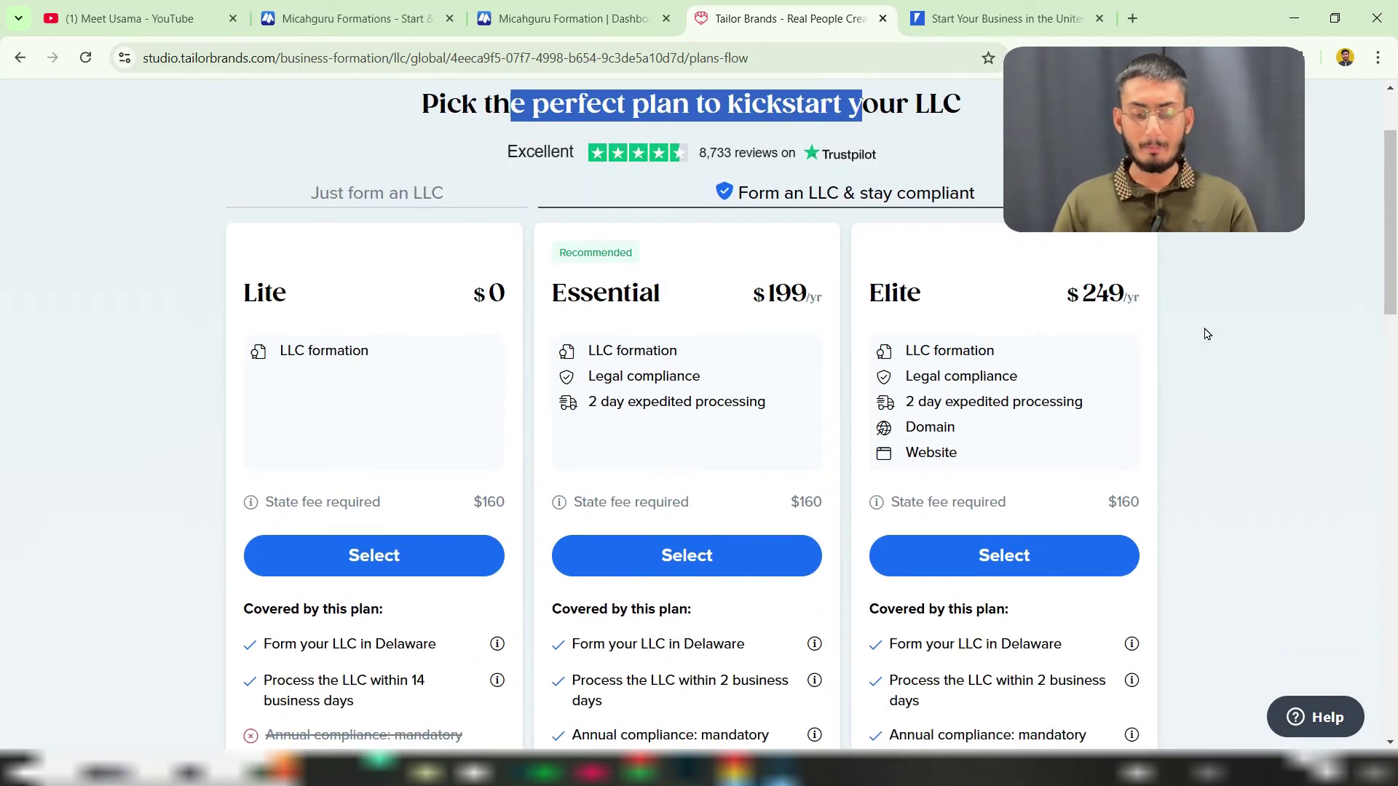
{"action": "scroll", "coordinate": [1206, 333], "scroll_direction": "down", "scroll_amount": 1}
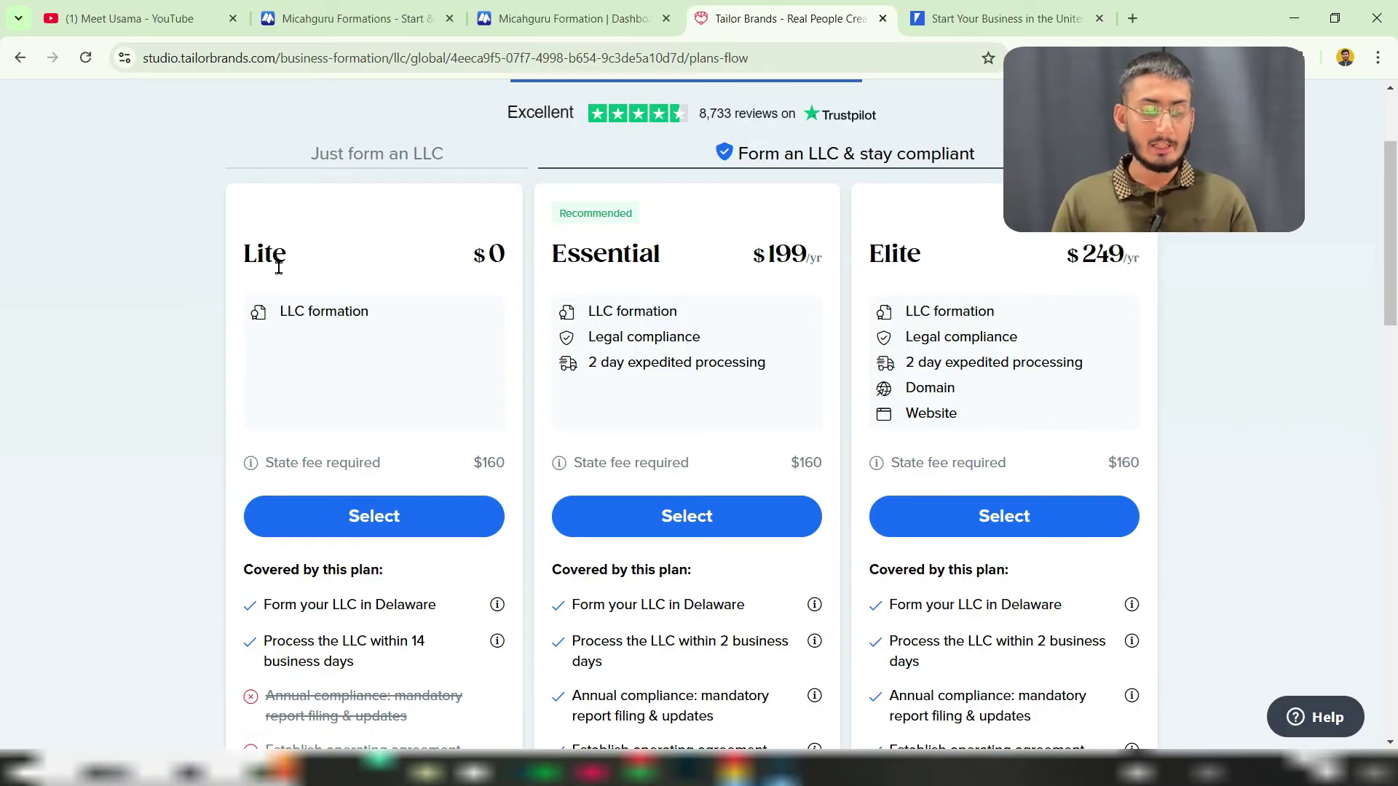
{"action": "left_click", "coordinate": [482, 255]}
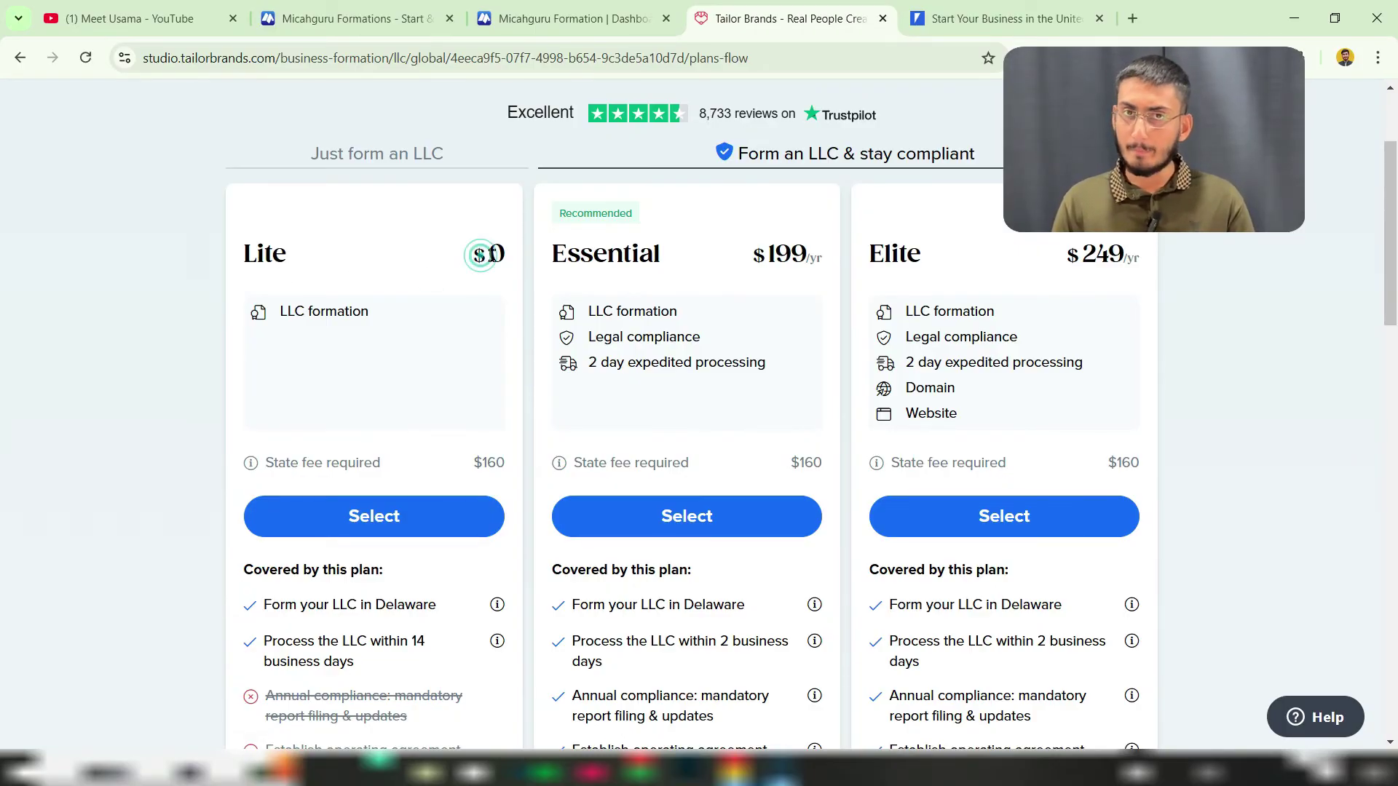
{"action": "triple_click", "coordinate": [305, 314]}
{"action": "left_click", "coordinate": [304, 315]}
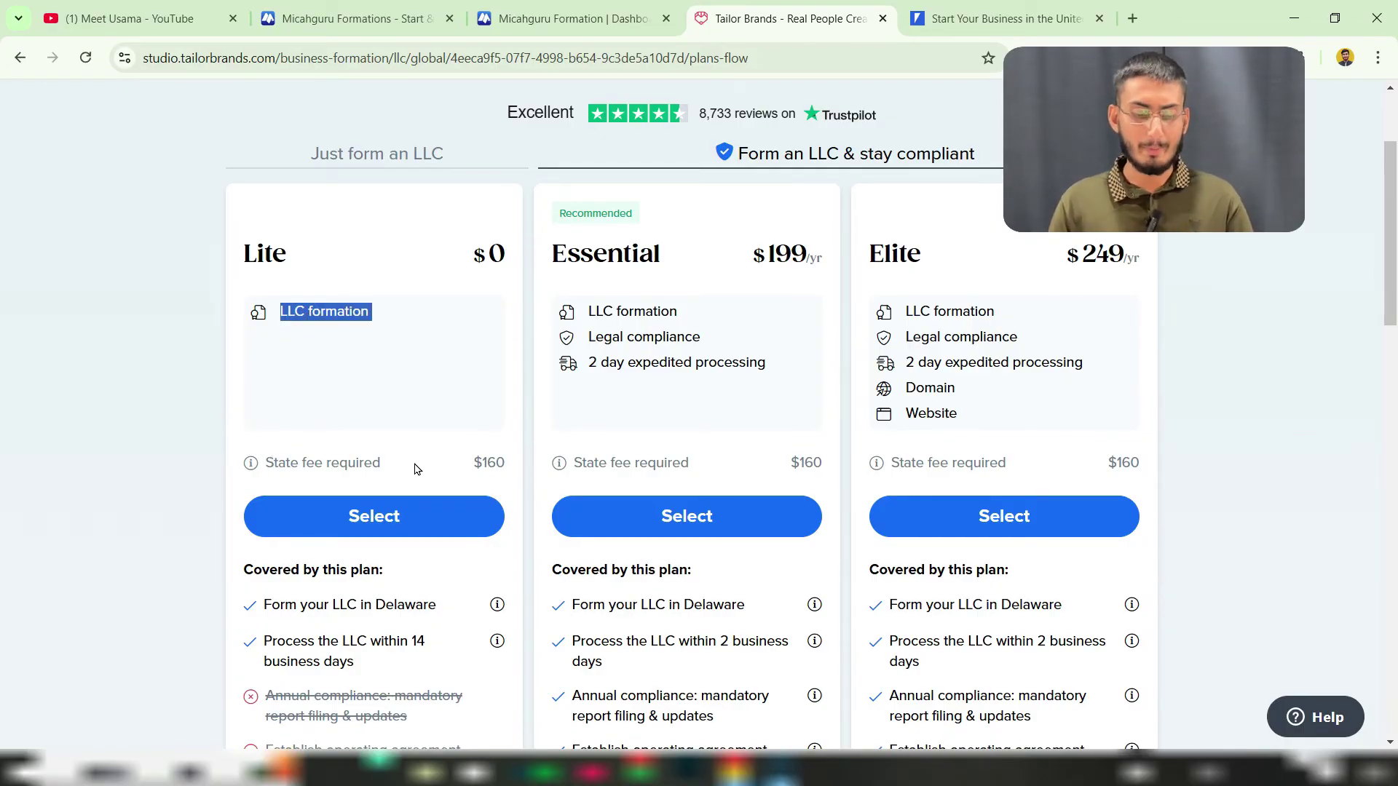
{"action": "double_click", "coordinate": [501, 464]}
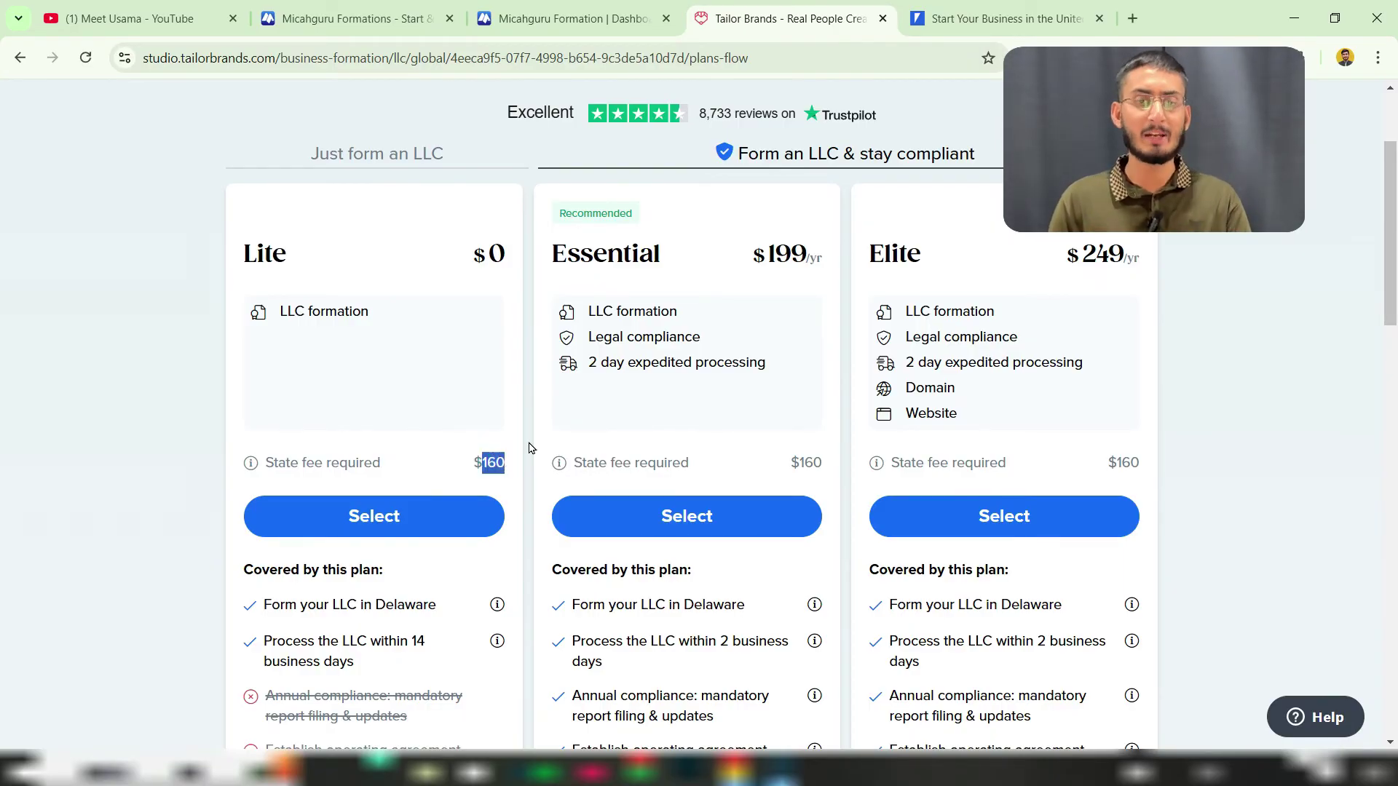
Step: Compare Essential and Elite $160 state fees, Essential's legal compliance and $199 yearly price
{"action": "left_click_drag", "start_coordinate": [581, 254], "coordinate": [651, 255]}
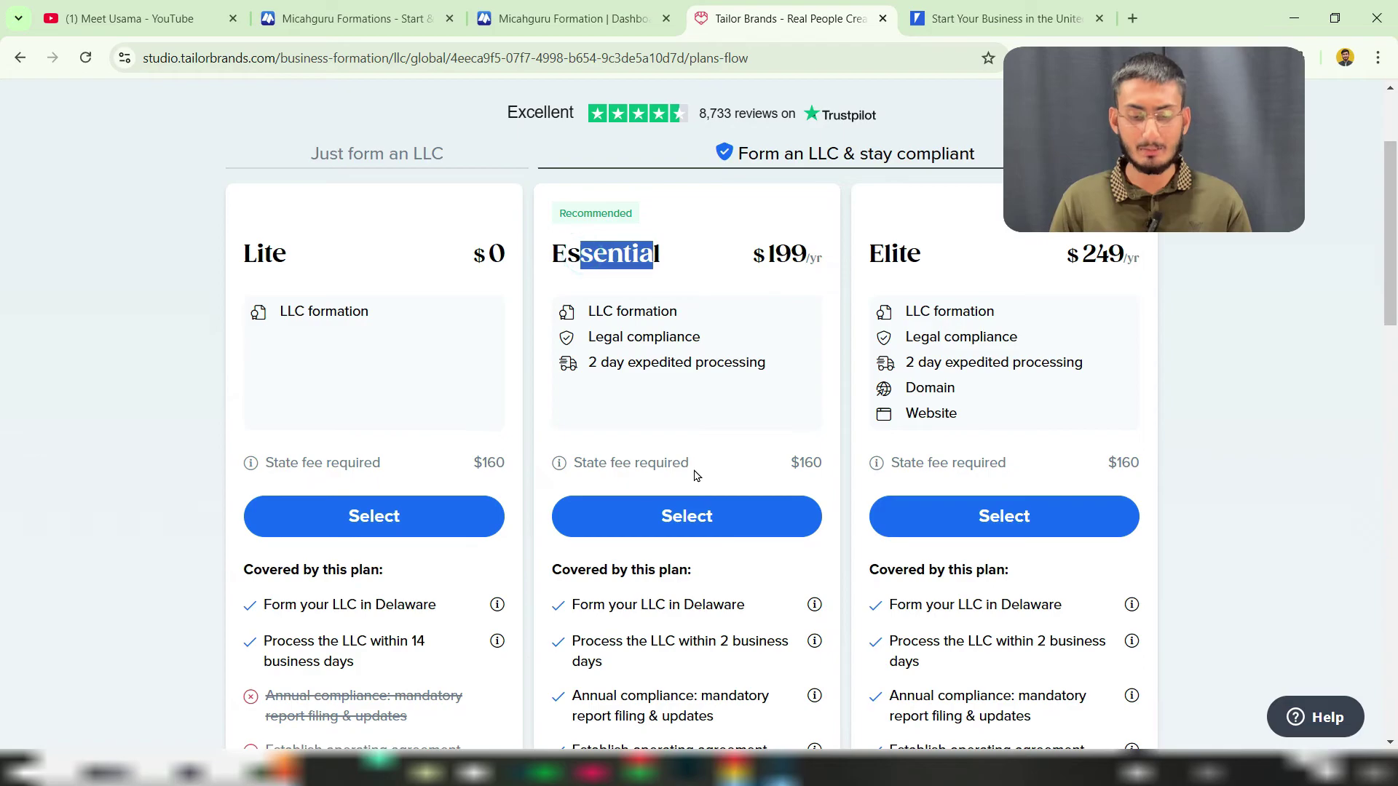
{"action": "left_click_drag", "start_coordinate": [599, 464], "coordinate": [670, 464]}
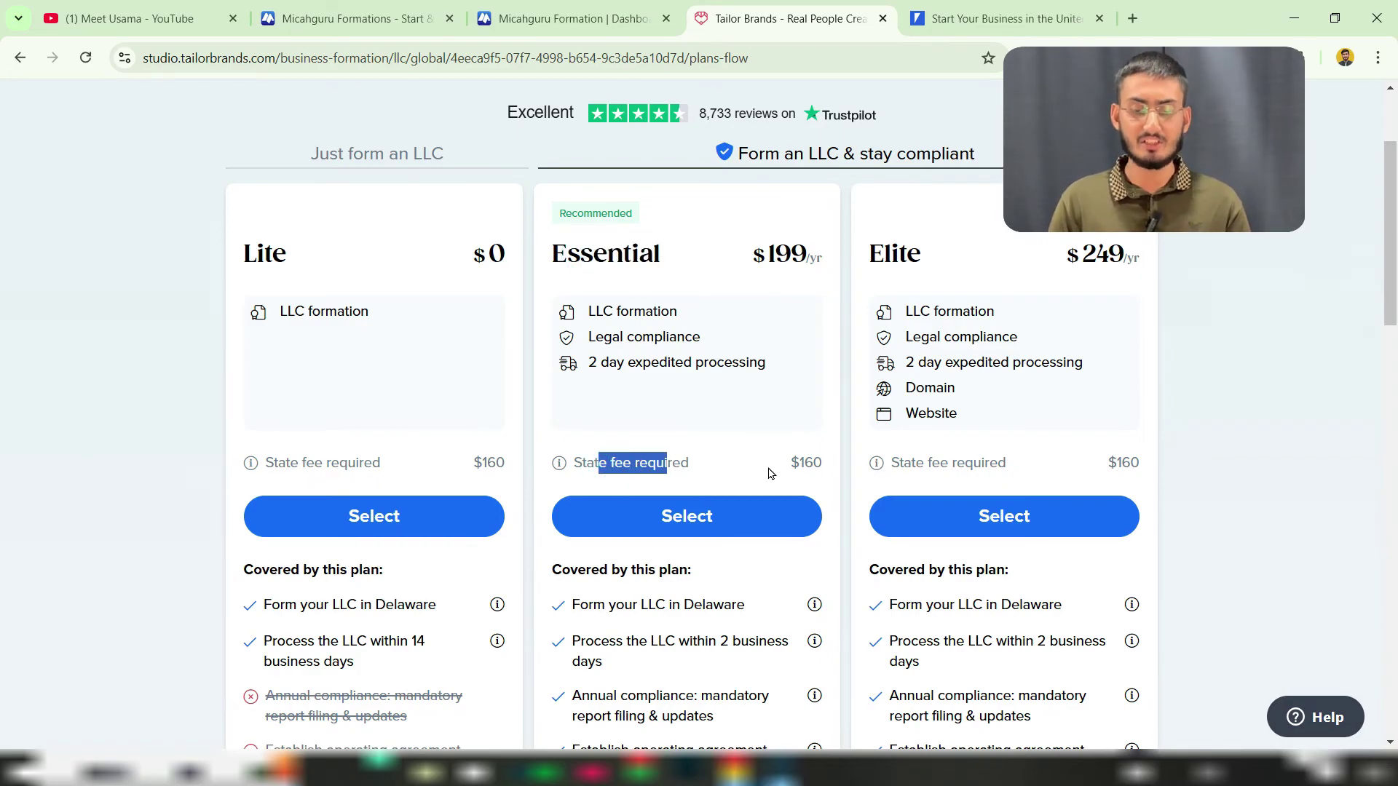
{"action": "left_click_drag", "start_coordinate": [800, 464], "coordinate": [813, 464]}
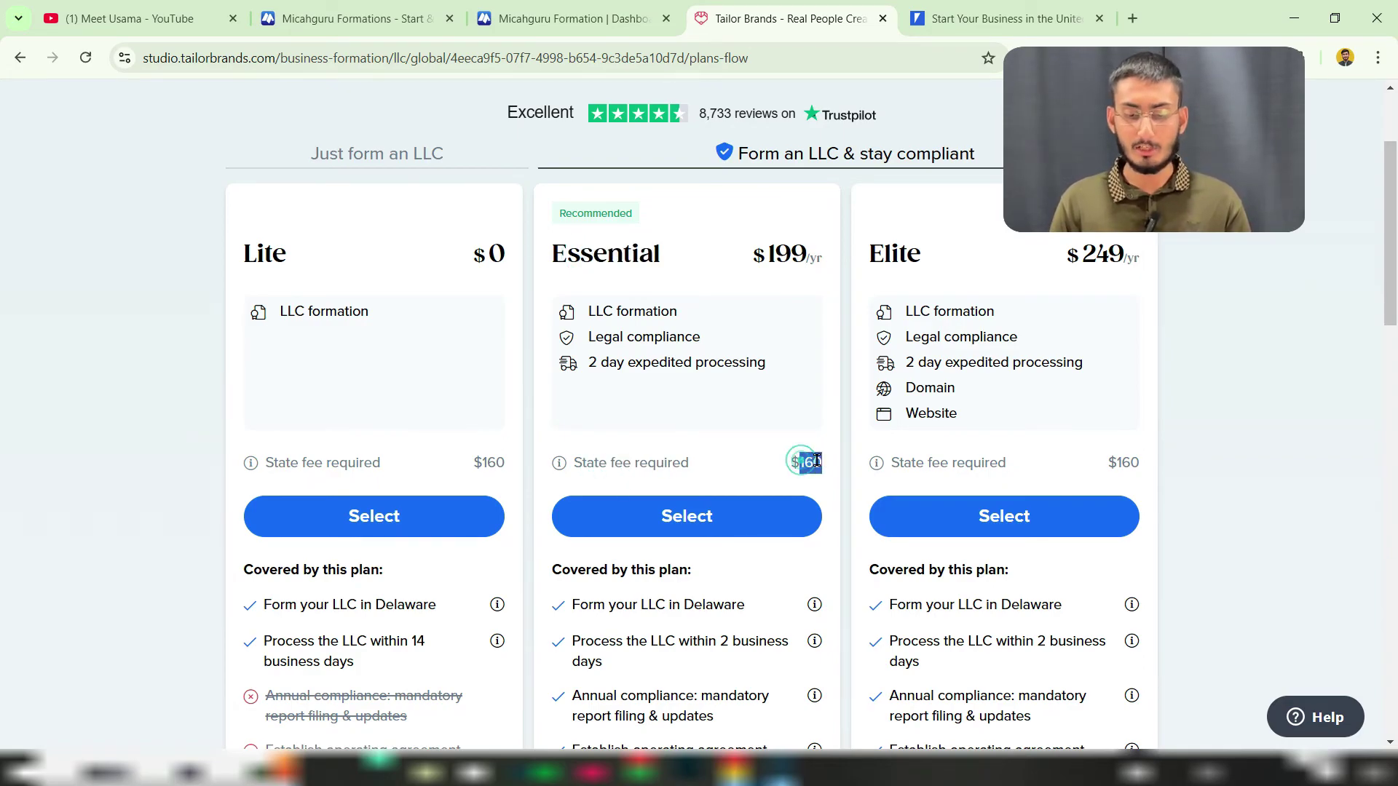
{"action": "double_click", "coordinate": [882, 245]}
{"action": "left_click_drag", "start_coordinate": [903, 463], "coordinate": [1008, 453]}
{"action": "left_click_drag", "start_coordinate": [1120, 463], "coordinate": [1140, 463]}
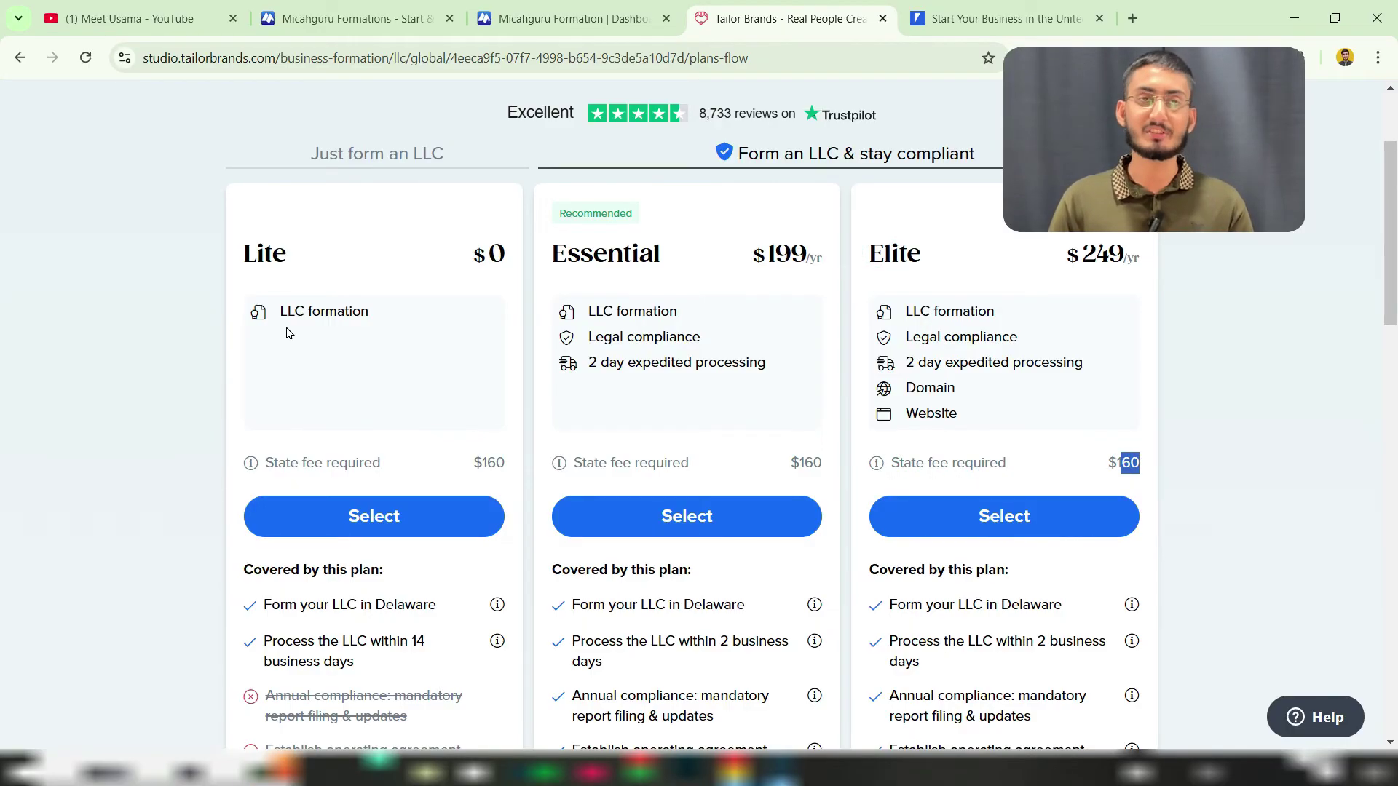
{"action": "left_click_drag", "start_coordinate": [570, 253], "coordinate": [658, 280]}
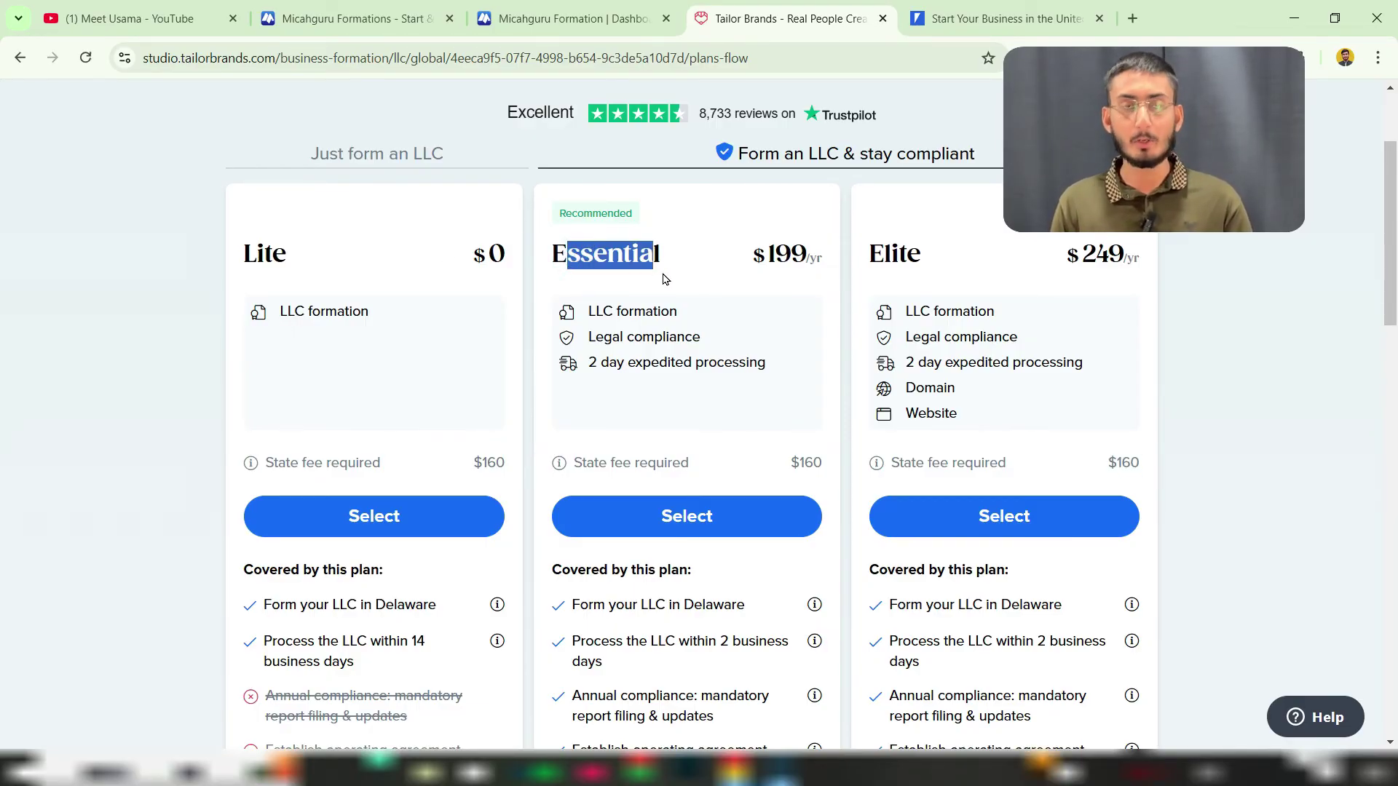
{"action": "left_click_drag", "start_coordinate": [601, 337], "coordinate": [694, 362]}
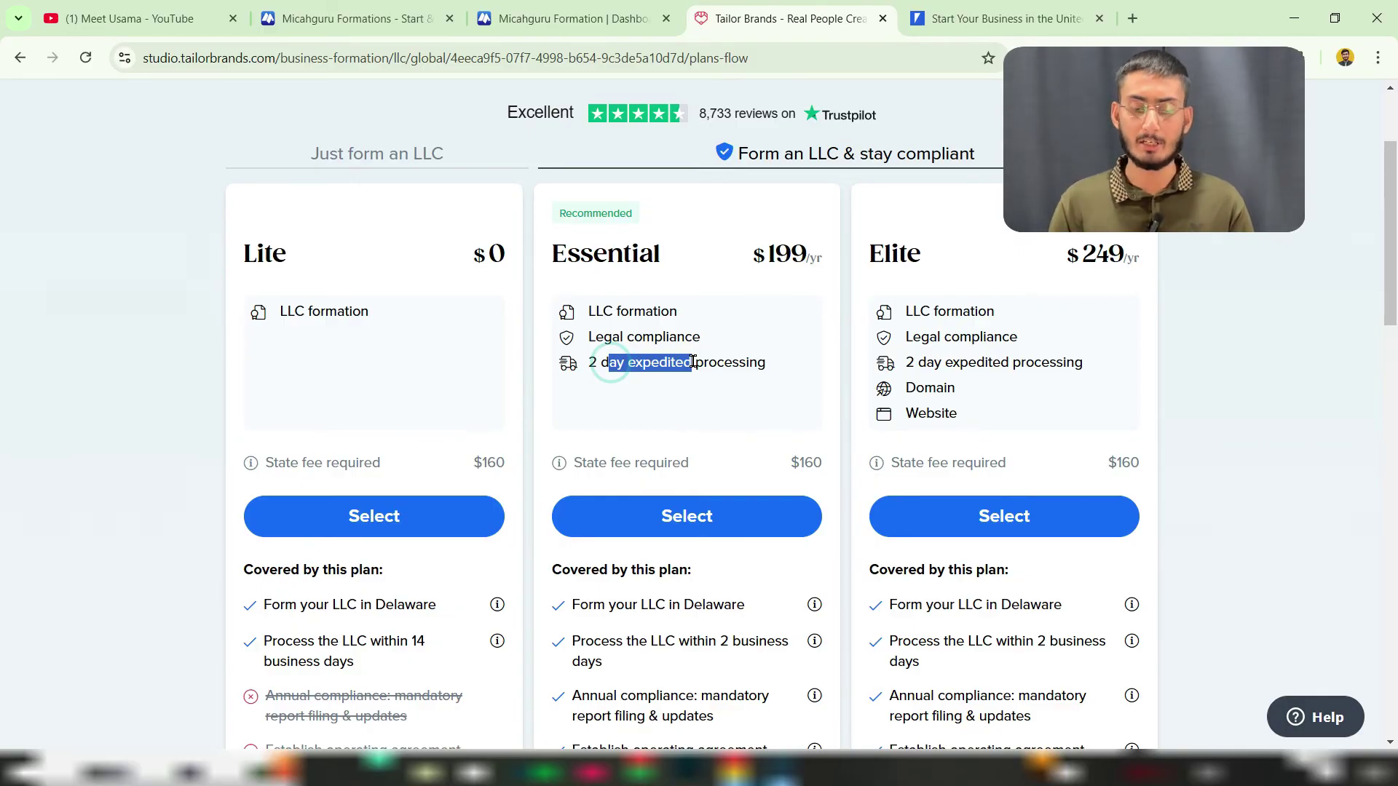
{"action": "left_click_drag", "start_coordinate": [766, 260], "coordinate": [808, 252]}
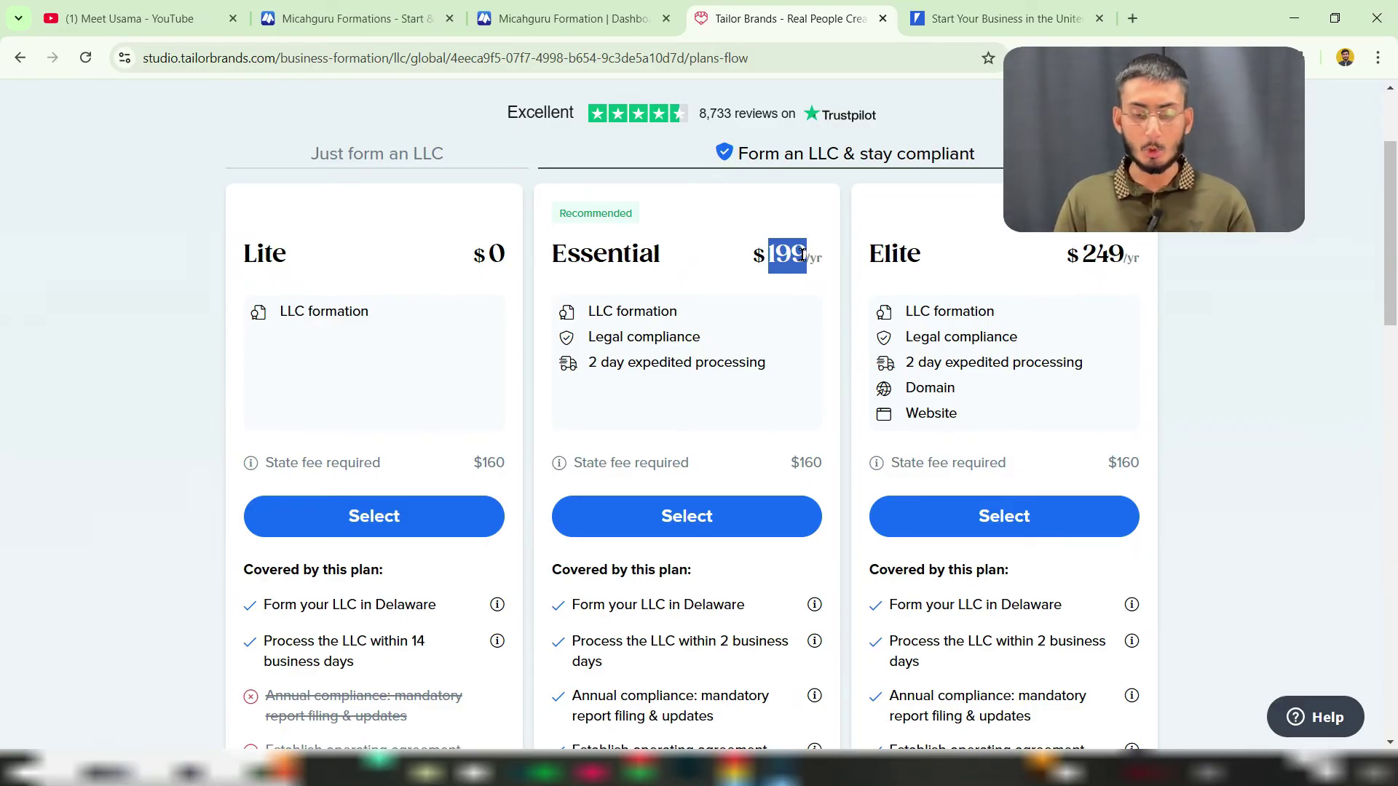
{"action": "left_click", "coordinate": [793, 255]}
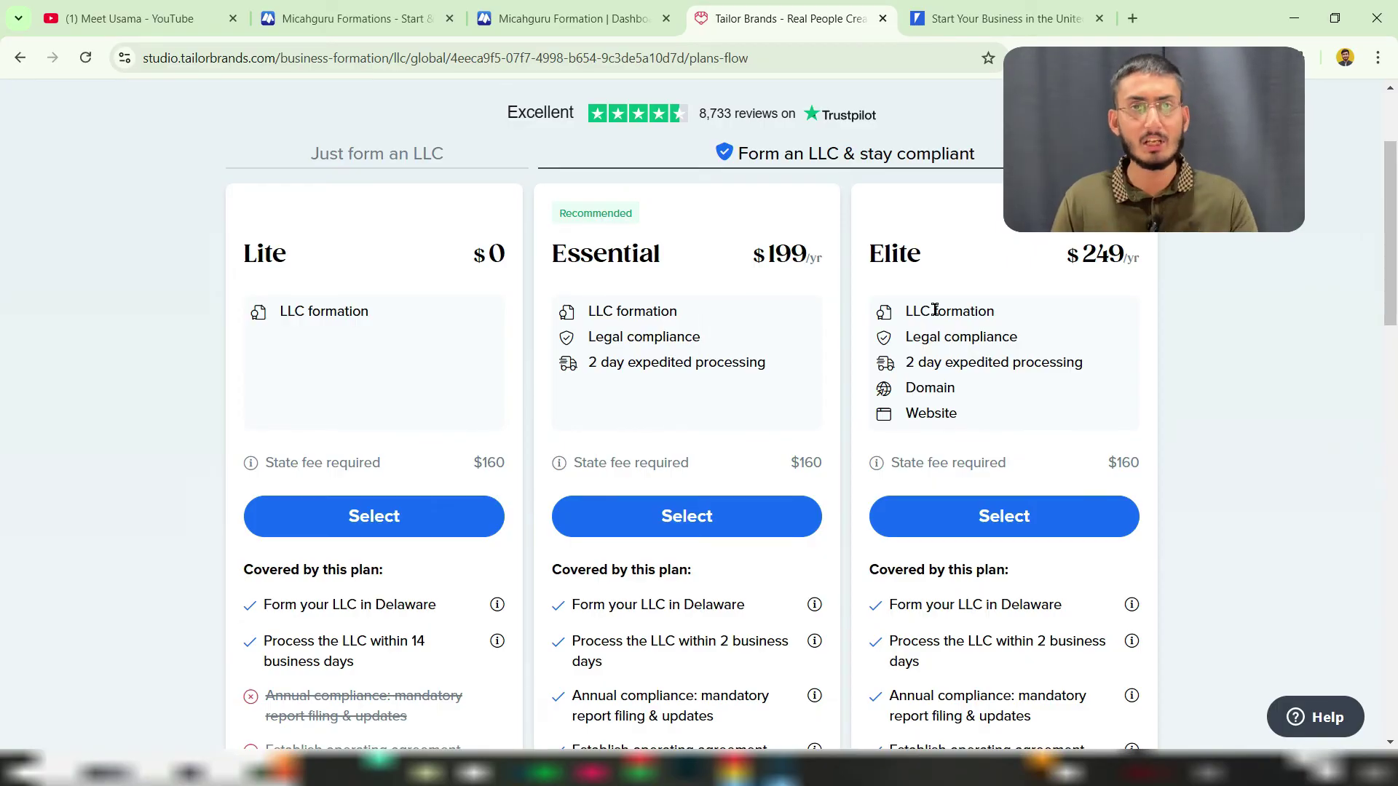
{"action": "triple_click", "coordinate": [942, 311]}
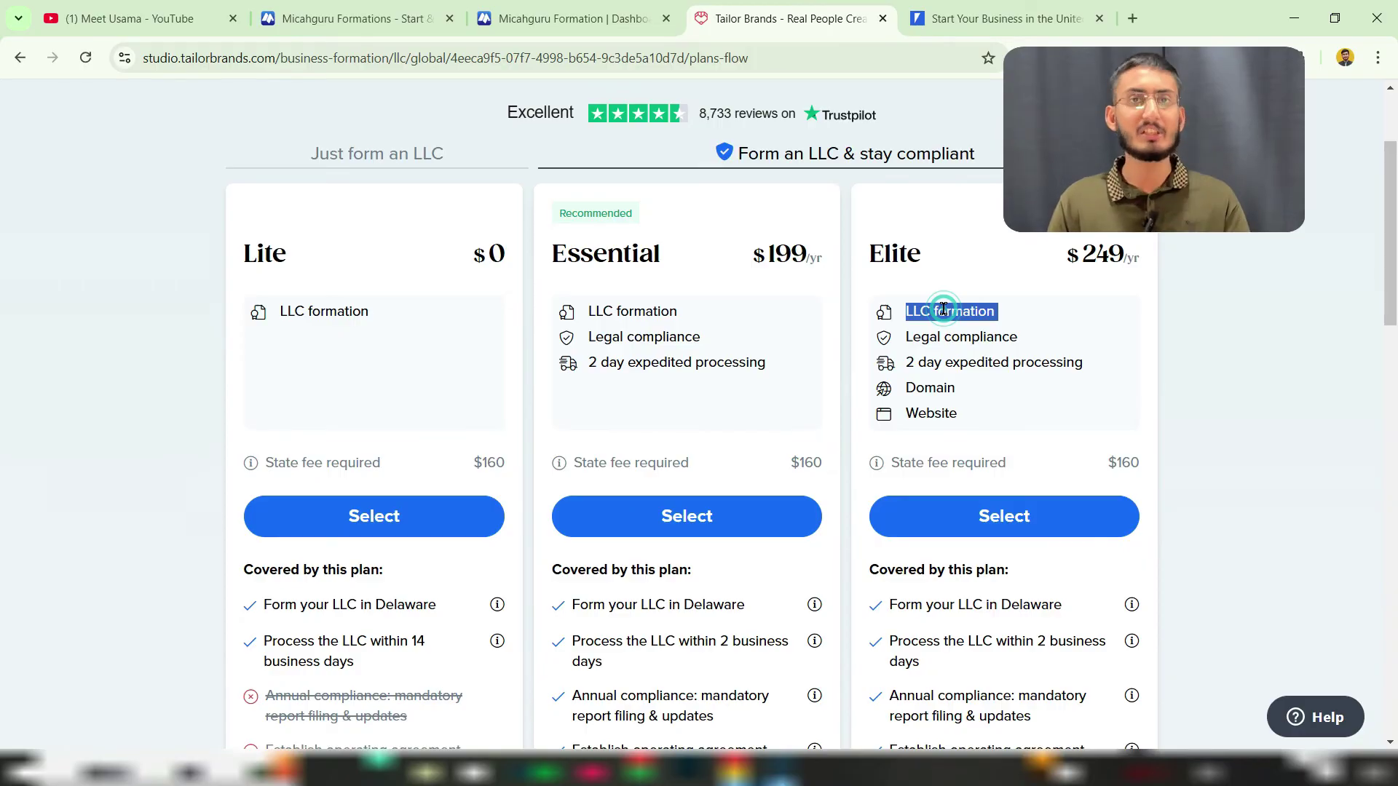
{"action": "double_click", "coordinate": [960, 335]}
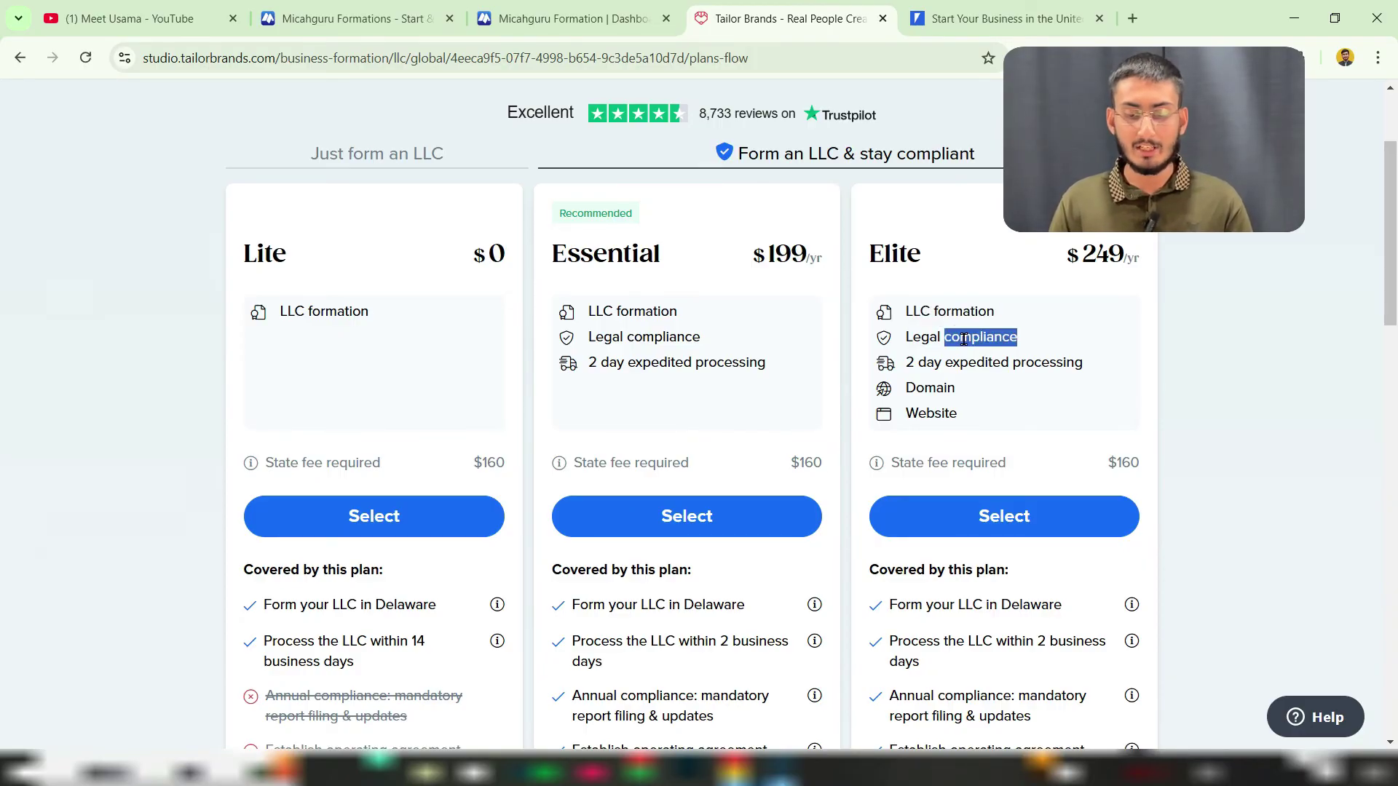
{"action": "left_click", "coordinate": [650, 336]}
{"action": "double_click", "coordinate": [650, 337]}
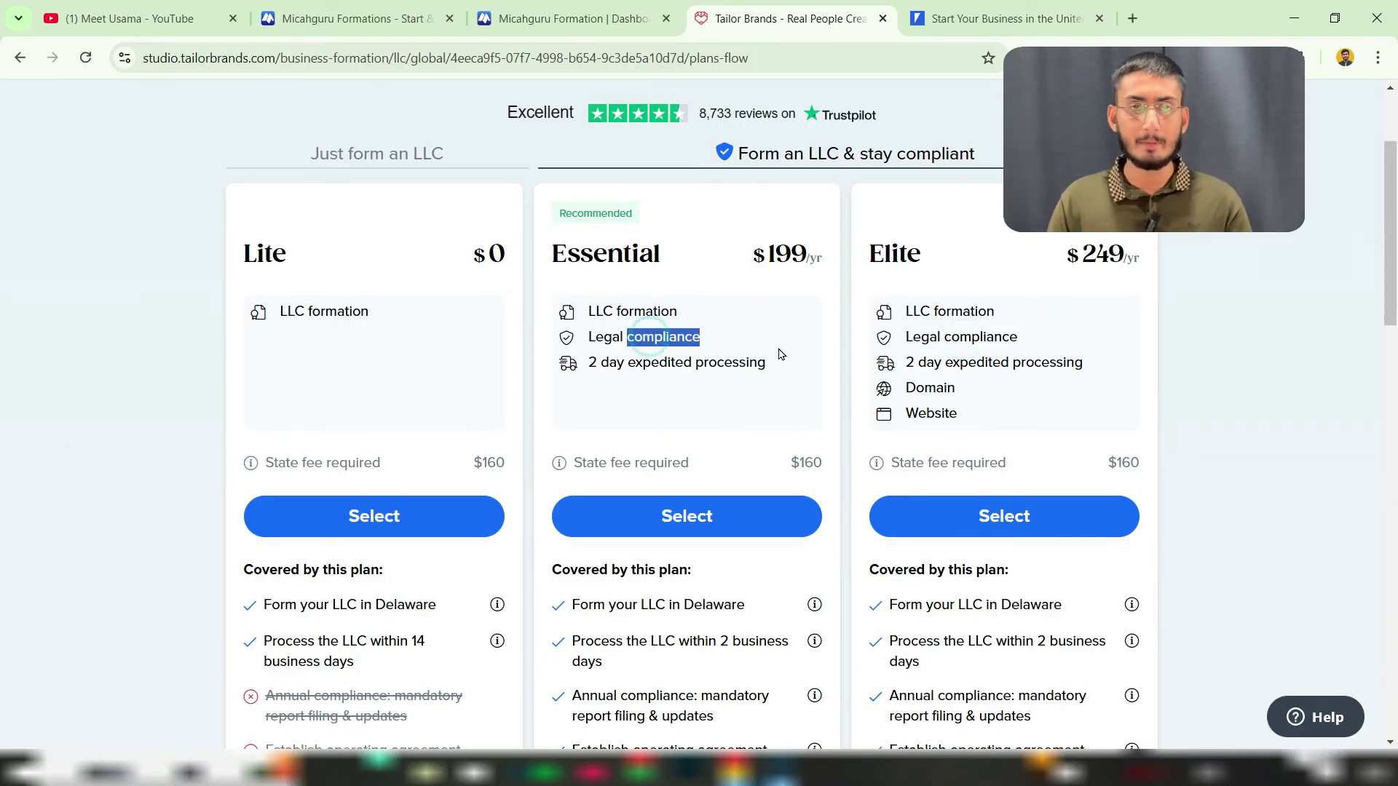
{"action": "double_click", "coordinate": [951, 364]}
{"action": "triple_click", "coordinate": [951, 365]}
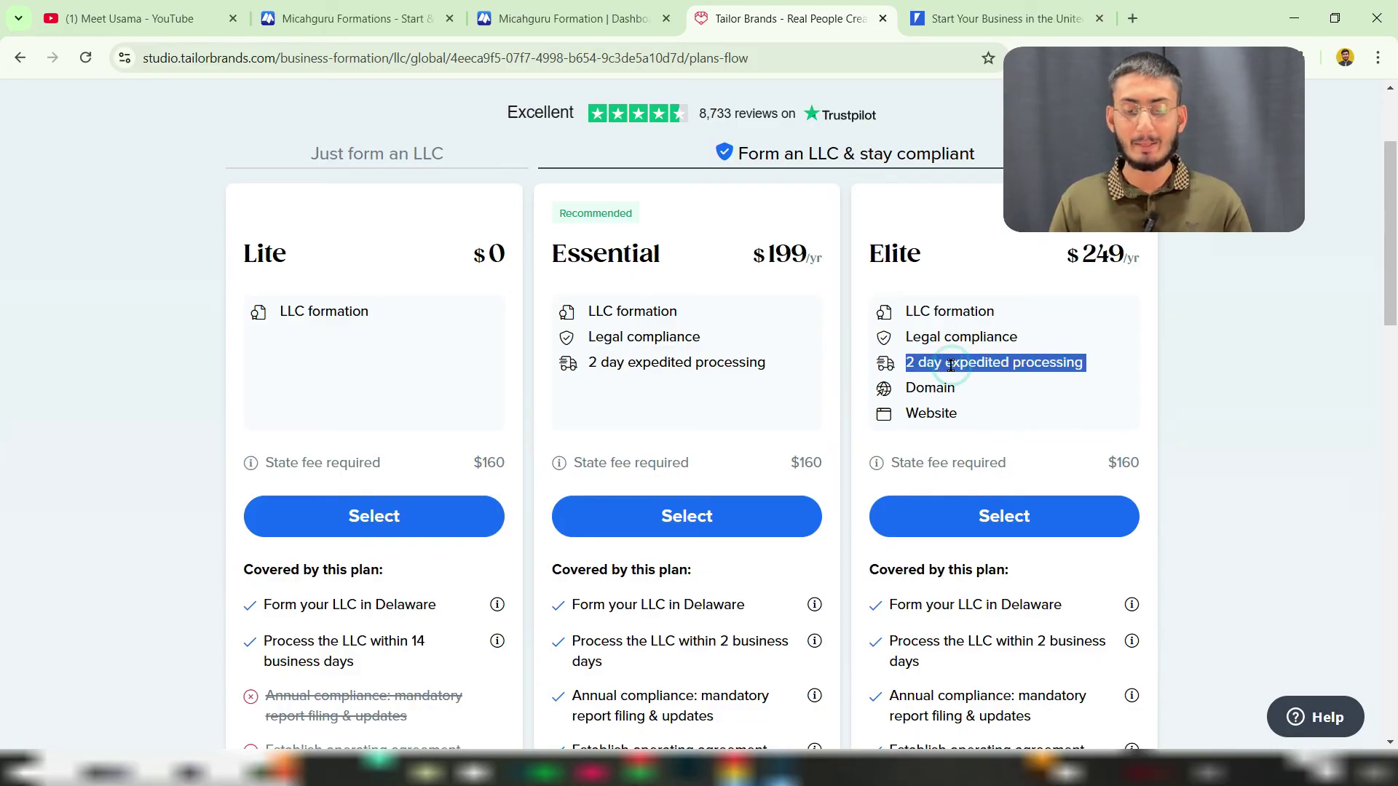
{"action": "double_click", "coordinate": [666, 367]}
{"action": "triple_click", "coordinate": [665, 367]}
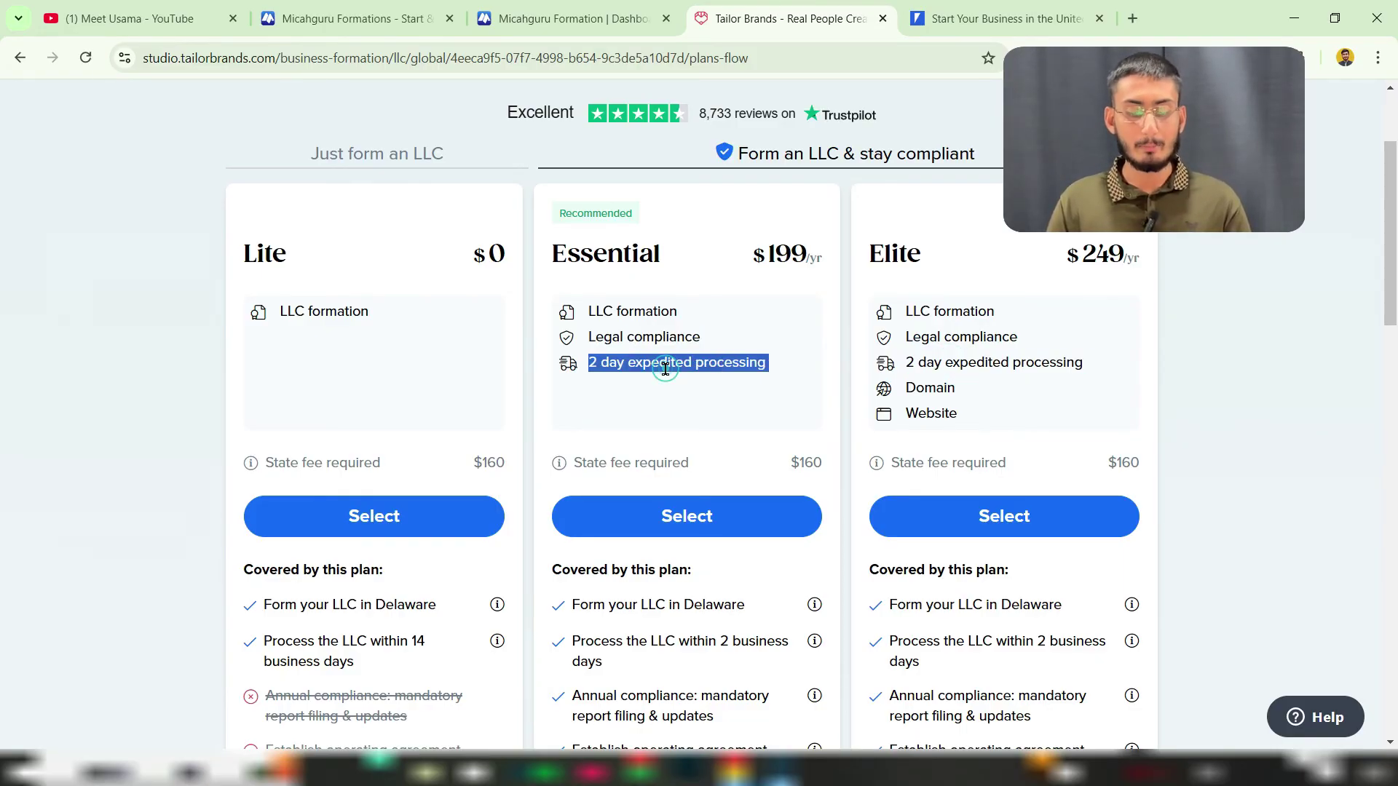
{"action": "left_click", "coordinate": [919, 391]}
{"action": "left_click_drag", "start_coordinate": [919, 391], "coordinate": [934, 410]}
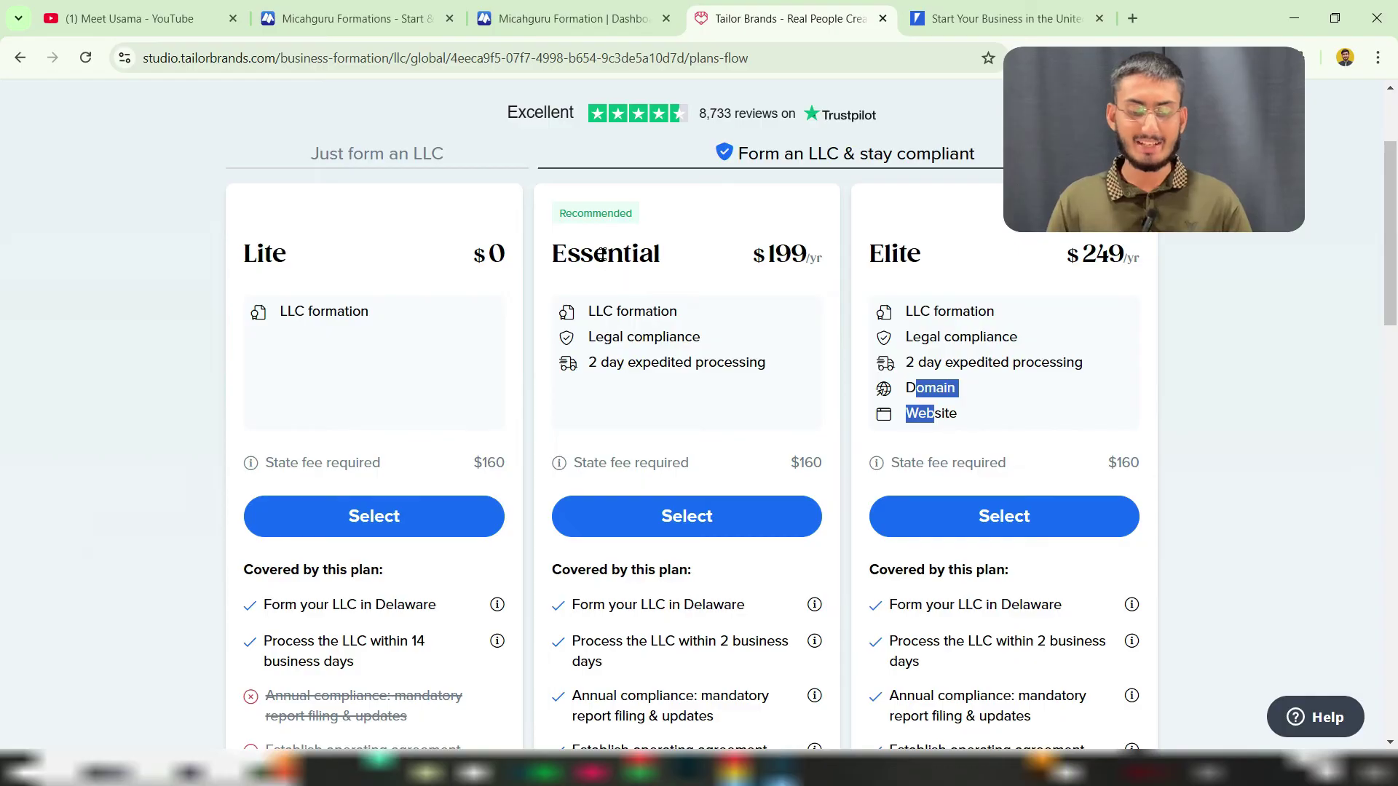
{"action": "left_click_drag", "start_coordinate": [907, 387], "coordinate": [936, 412]}
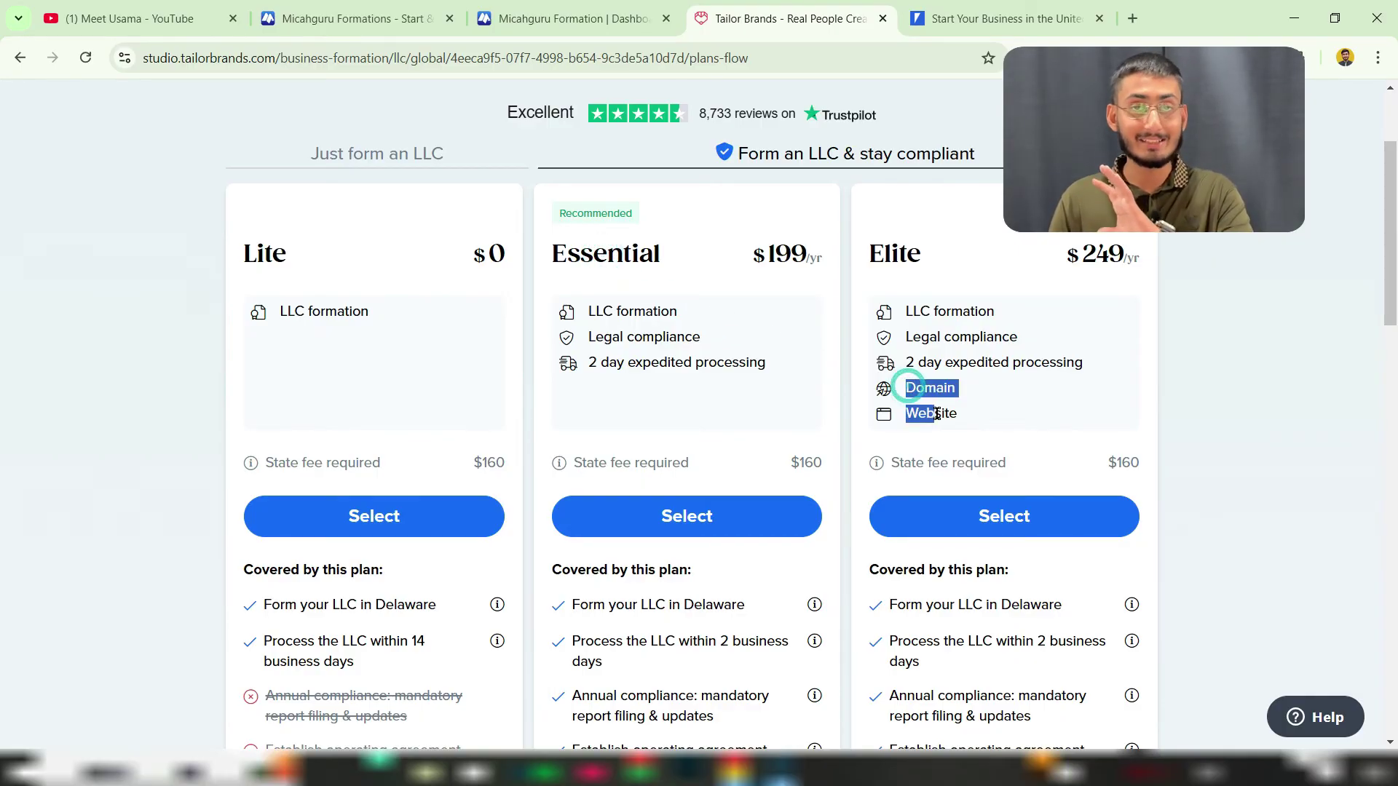
{"action": "left_click_drag", "start_coordinate": [593, 258], "coordinate": [648, 260]}
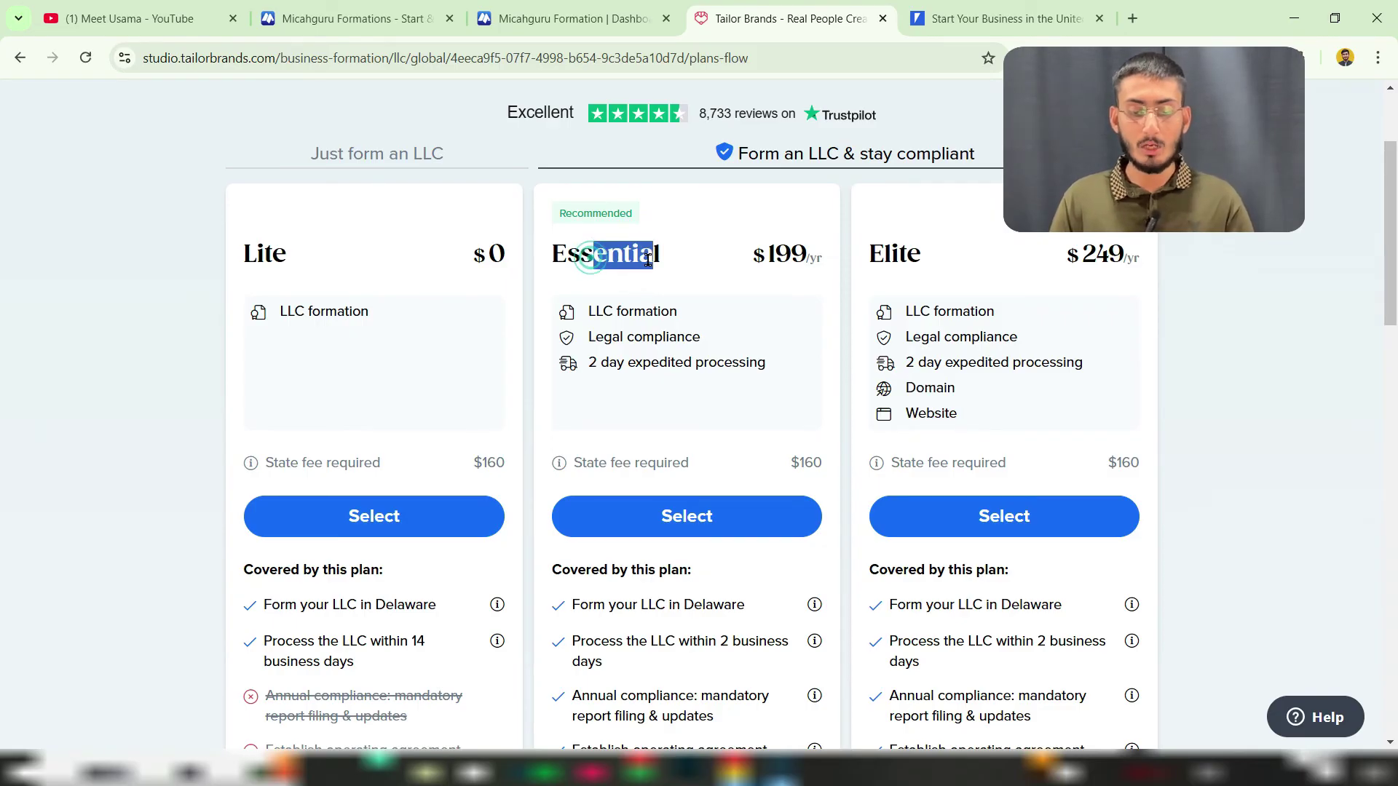
Step: Select the Essential plan and review its LLC formation contents at checkout
{"action": "left_click", "coordinate": [682, 530]}
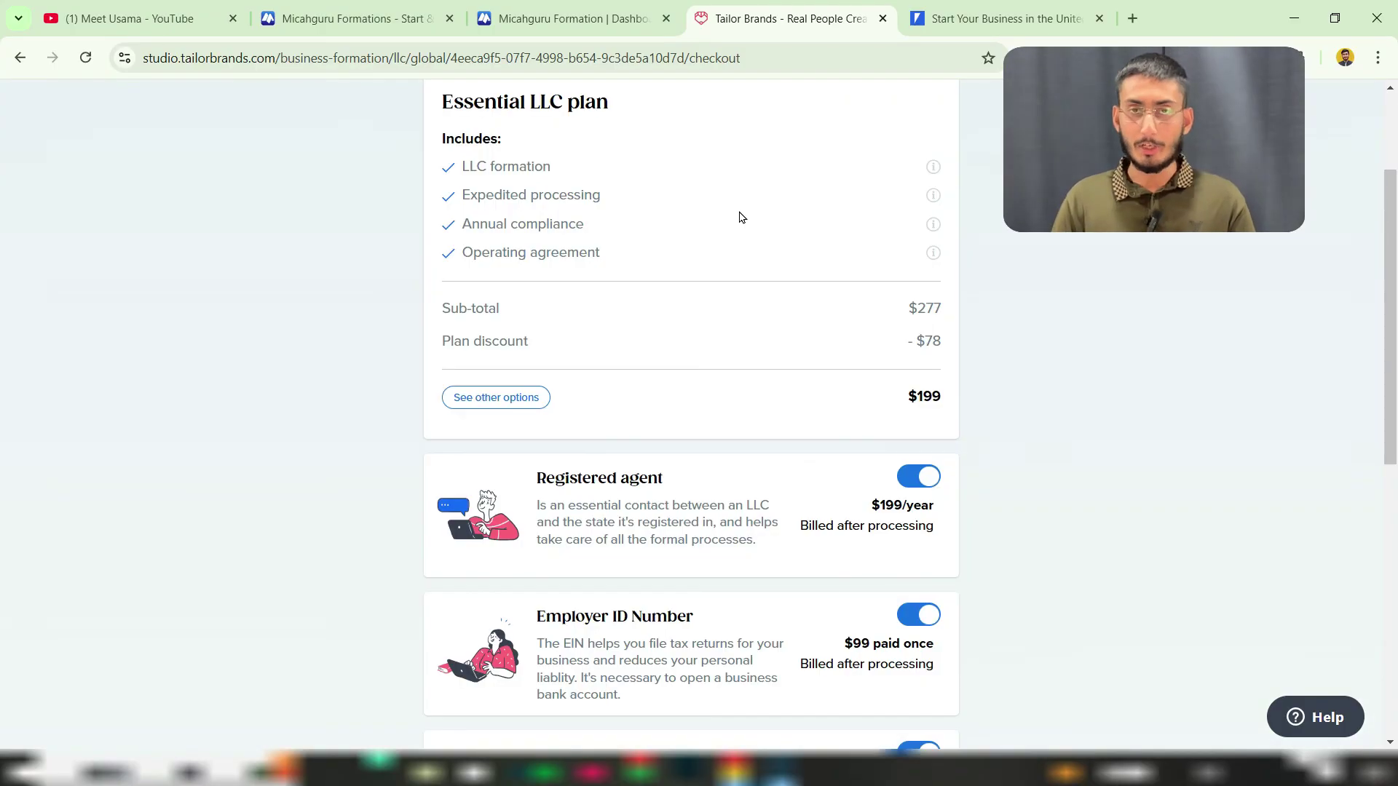
{"action": "scroll", "coordinate": [673, 234], "scroll_direction": "up", "scroll_amount": 1}
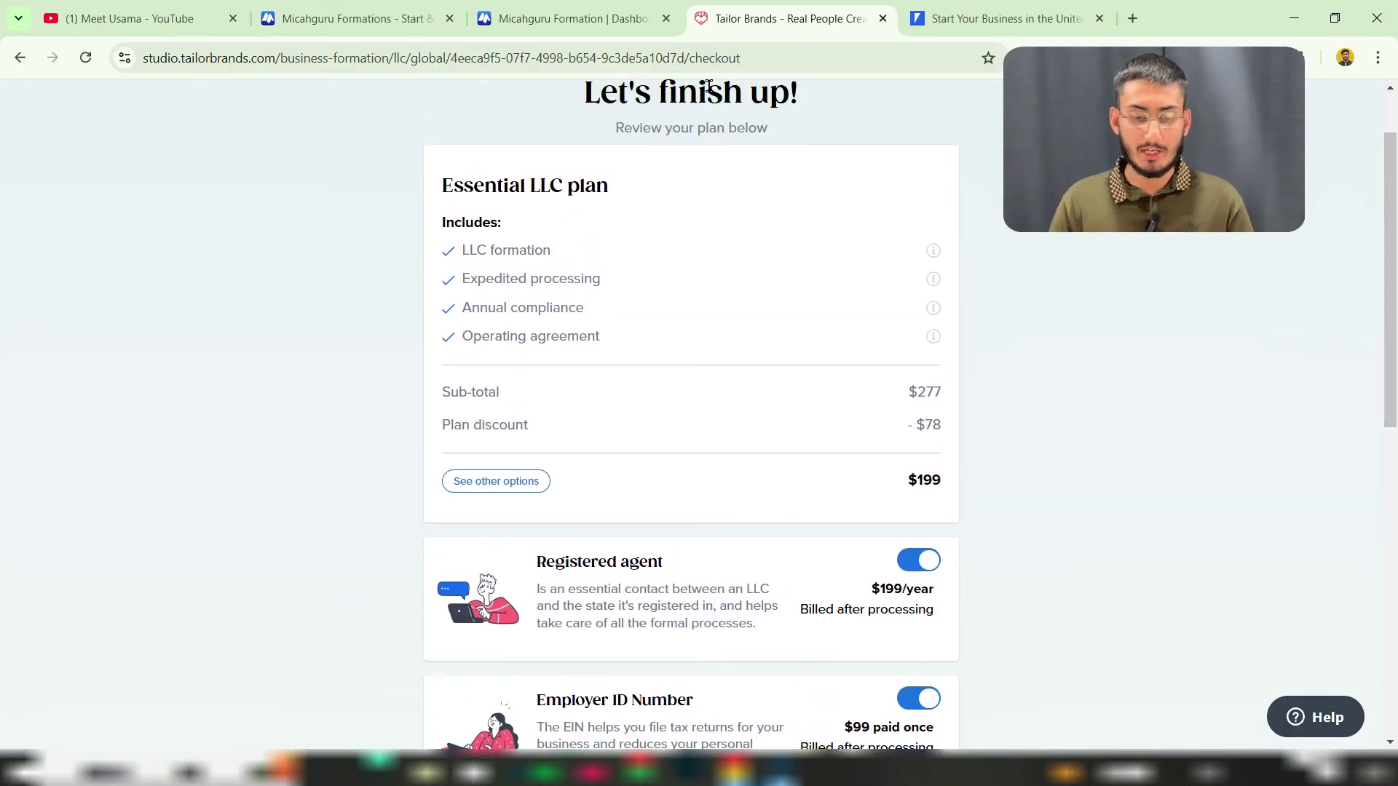
{"action": "left_click_drag", "start_coordinate": [743, 95], "coordinate": [669, 95]}
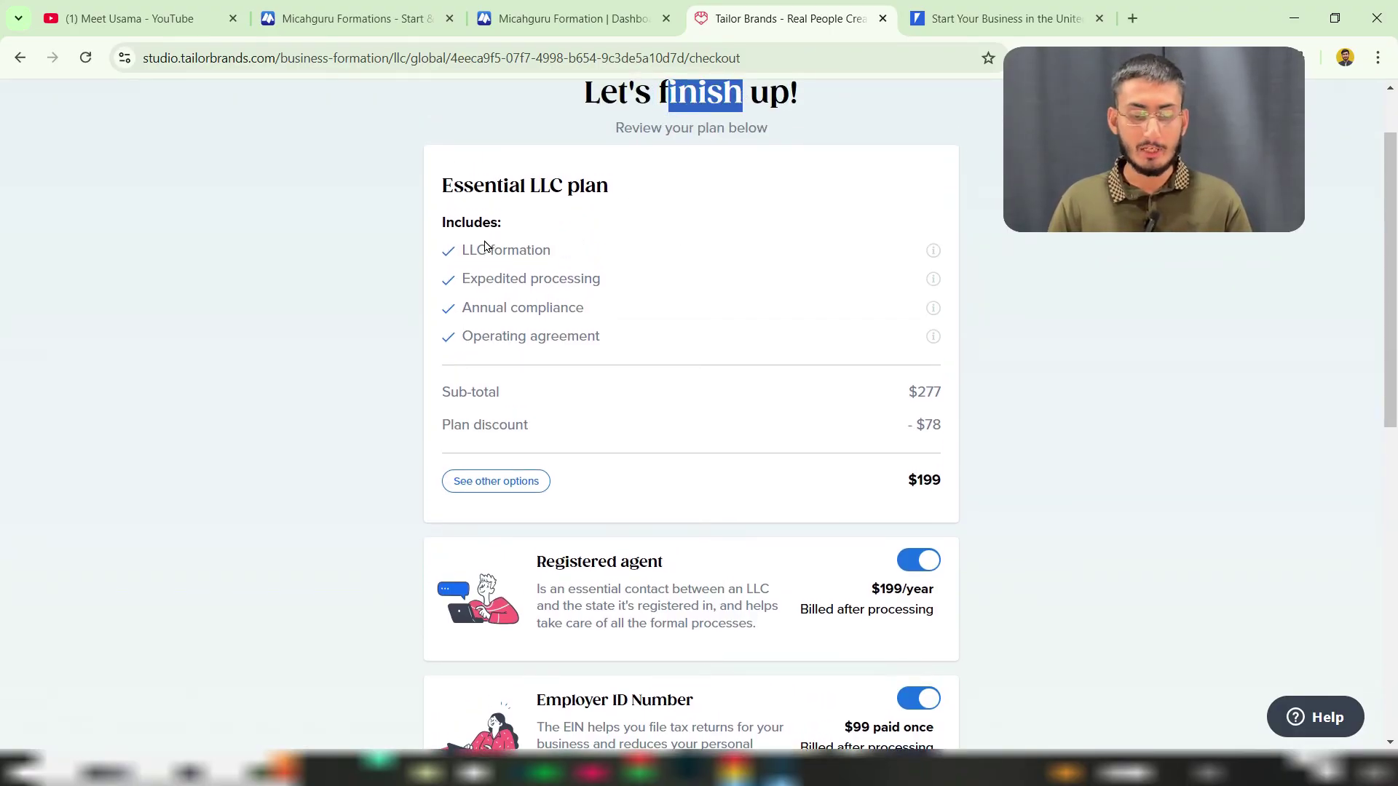
{"action": "left_click_drag", "start_coordinate": [477, 250], "coordinate": [567, 336]}
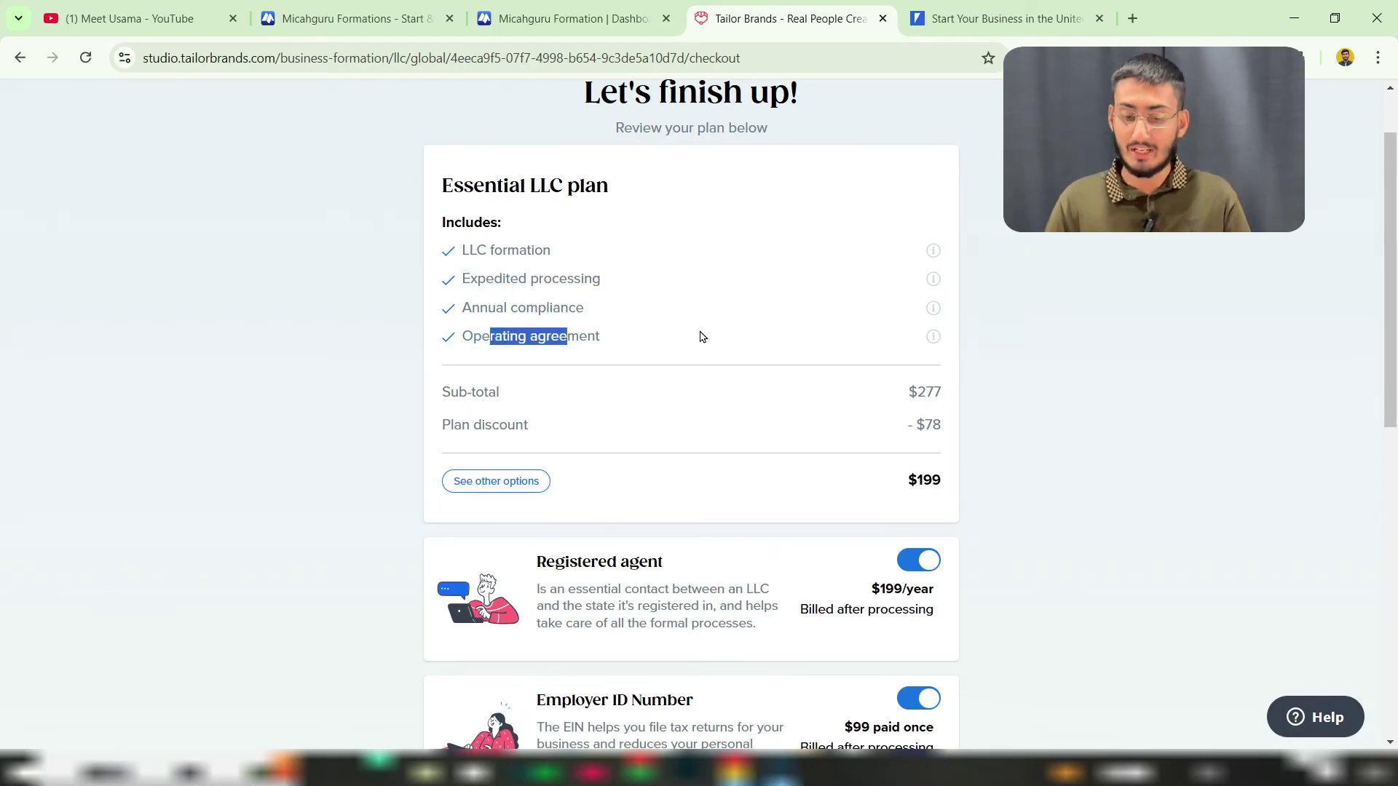
{"action": "scroll", "coordinate": [701, 334], "scroll_direction": "down", "scroll_amount": 1}
{"action": "scroll", "coordinate": [702, 334], "scroll_direction": "up", "scroll_amount": 1}
{"action": "left_click", "coordinate": [533, 415]}
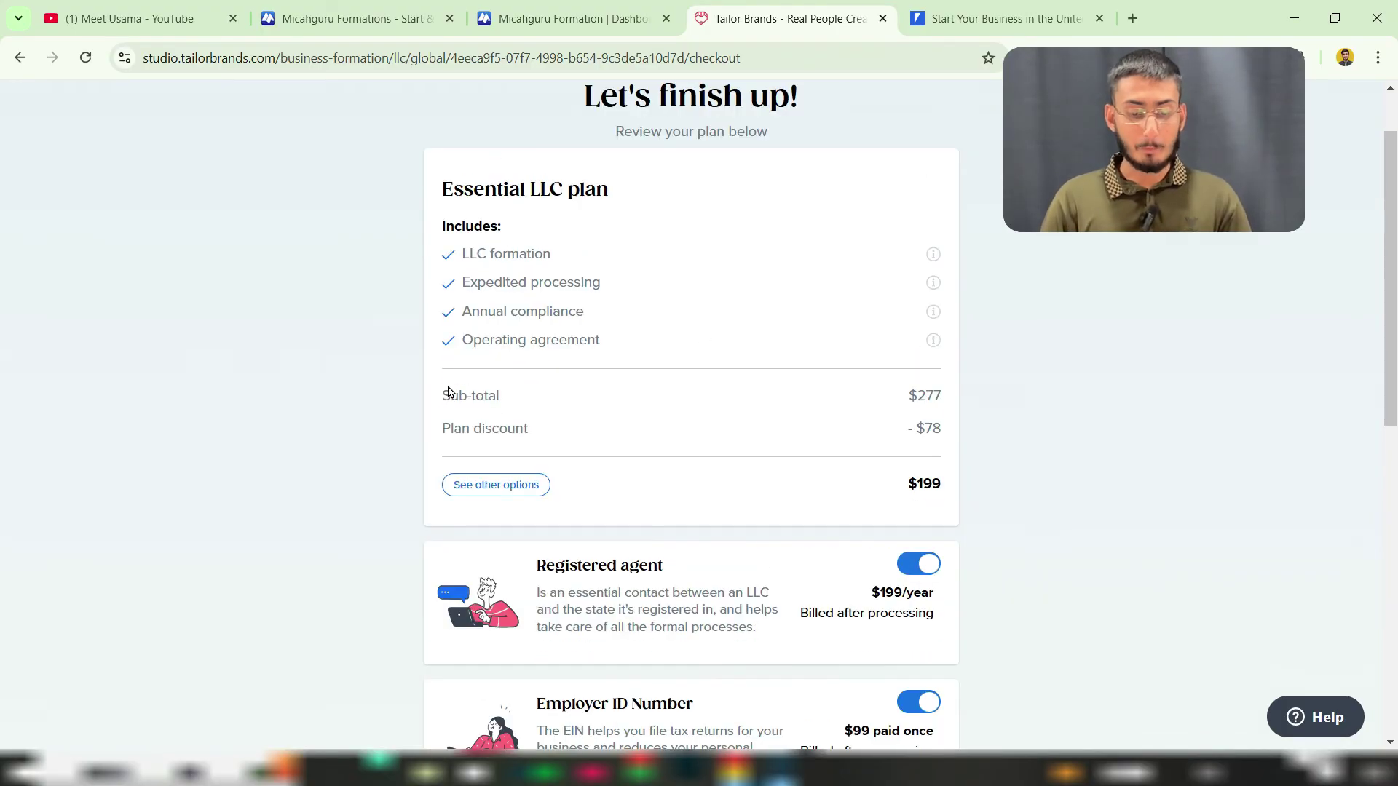
Step: Review the $277 sub-total, $78 plan discount and $199 total
{"action": "left_click_drag", "start_coordinate": [448, 392], "coordinate": [493, 390]}
{"action": "left_click_drag", "start_coordinate": [916, 394], "coordinate": [942, 398]}
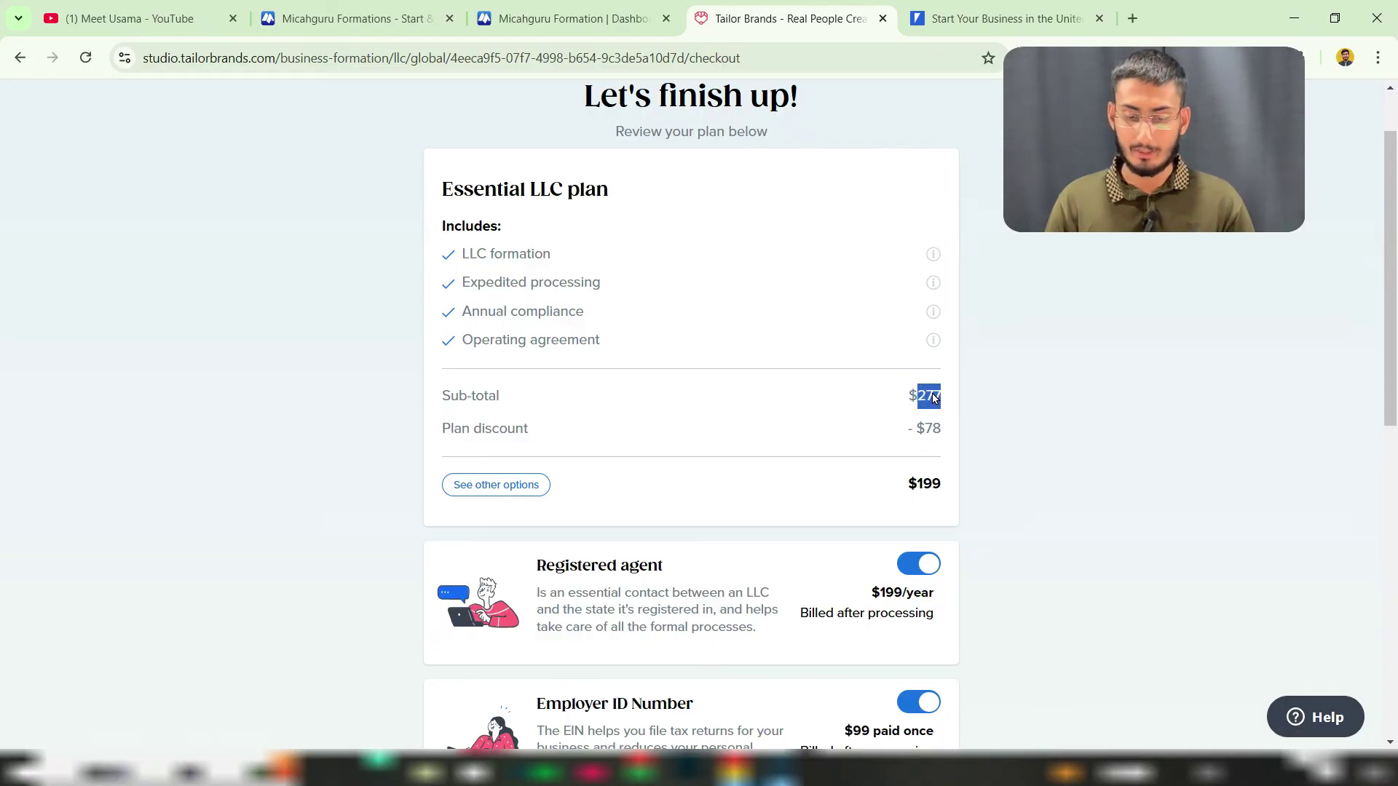
{"action": "left_click", "coordinate": [451, 433]}
{"action": "left_click_drag", "start_coordinate": [451, 432], "coordinate": [500, 431]}
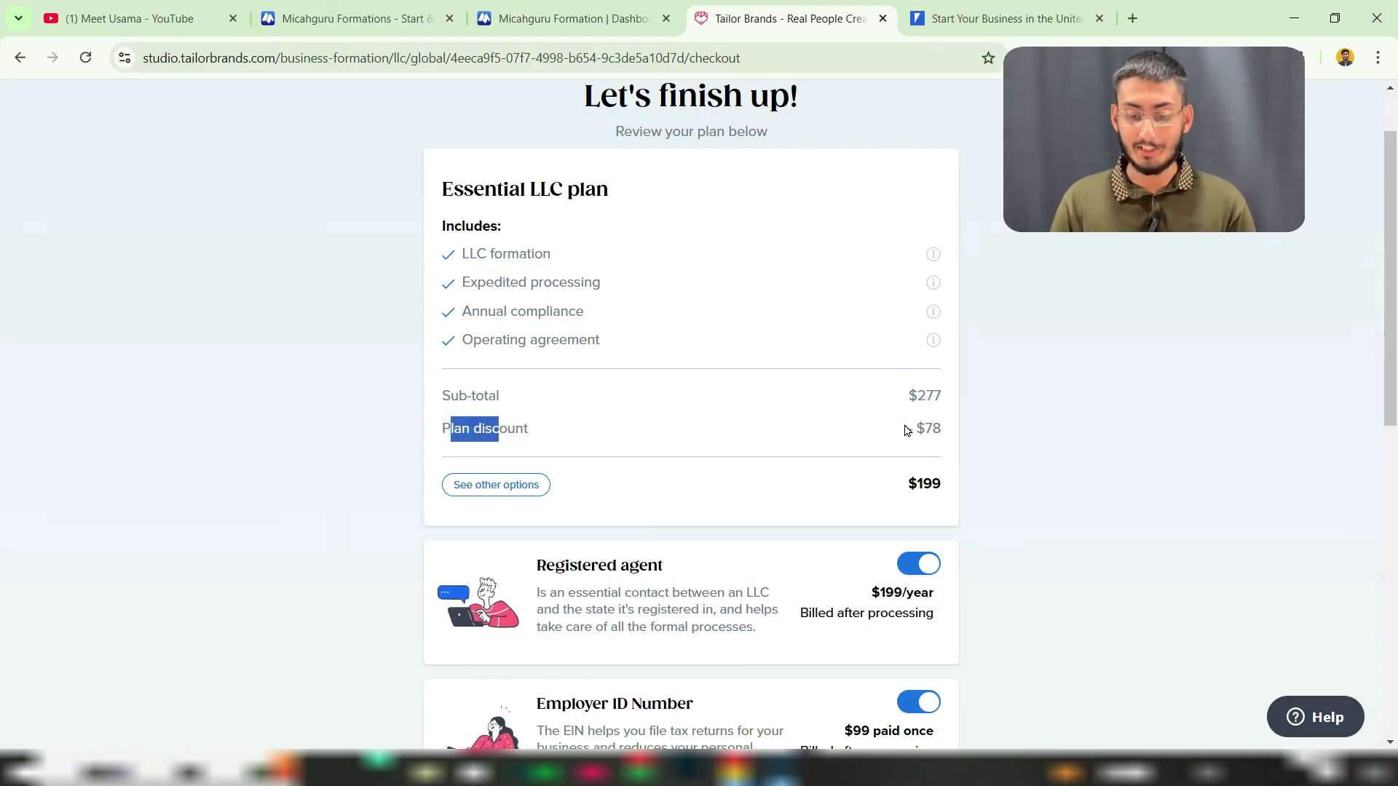
{"action": "left_click_drag", "start_coordinate": [911, 429], "coordinate": [946, 436]}
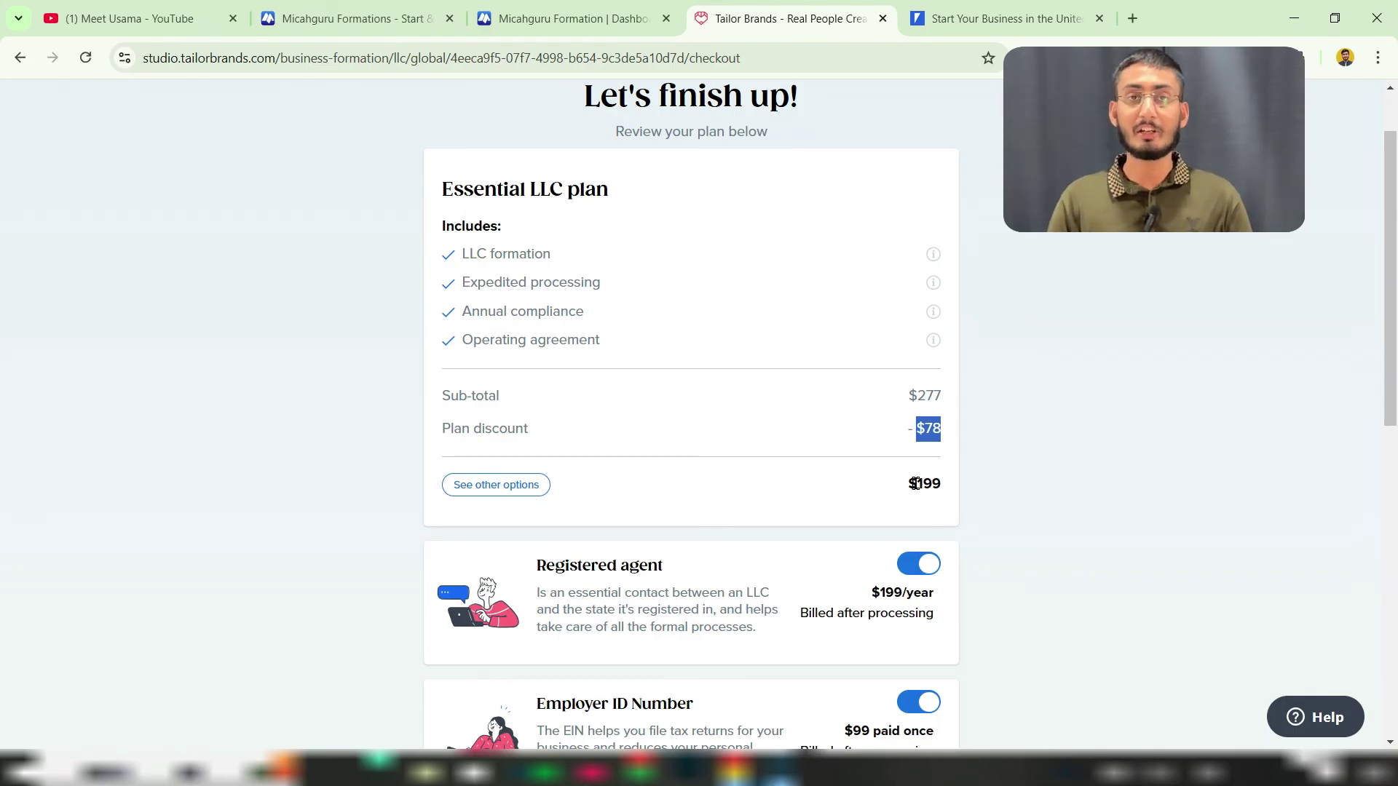
{"action": "left_click_drag", "start_coordinate": [916, 483], "coordinate": [949, 492]}
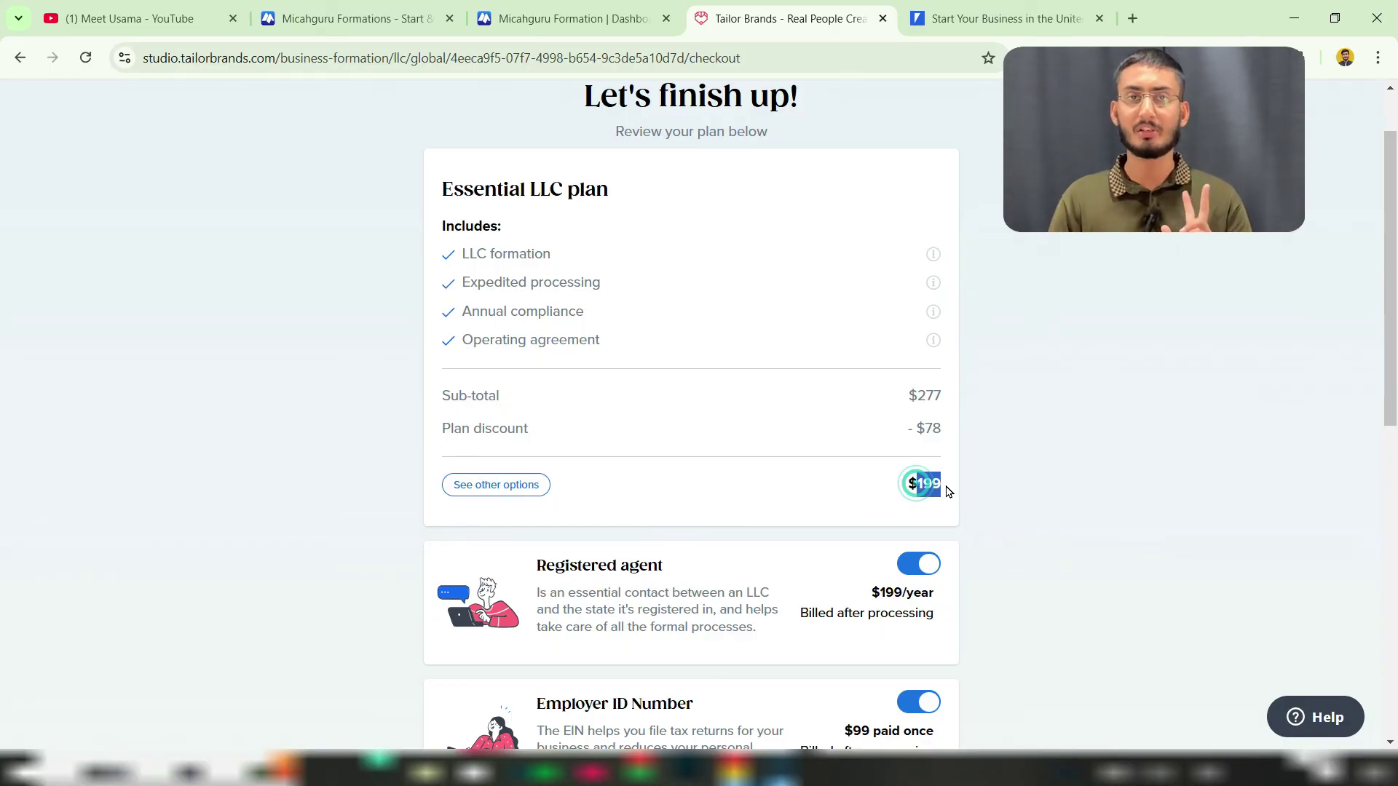
{"action": "scroll", "coordinate": [1064, 465], "scroll_direction": "down", "scroll_amount": 4}
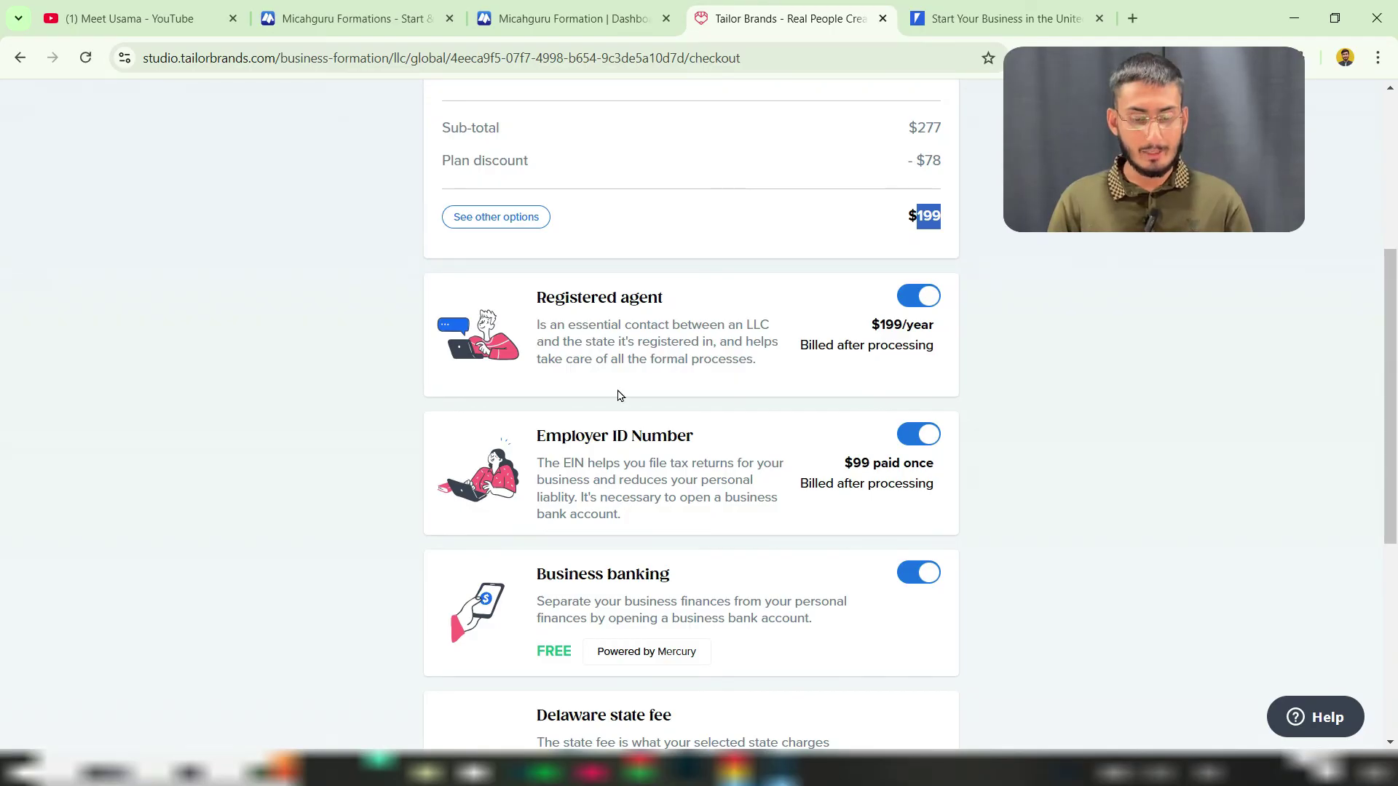
Step: Review the EIN and banking add-ons and $160 Delaware state fee, then proceed to payment
{"action": "left_click_drag", "start_coordinate": [577, 435], "coordinate": [650, 439]}
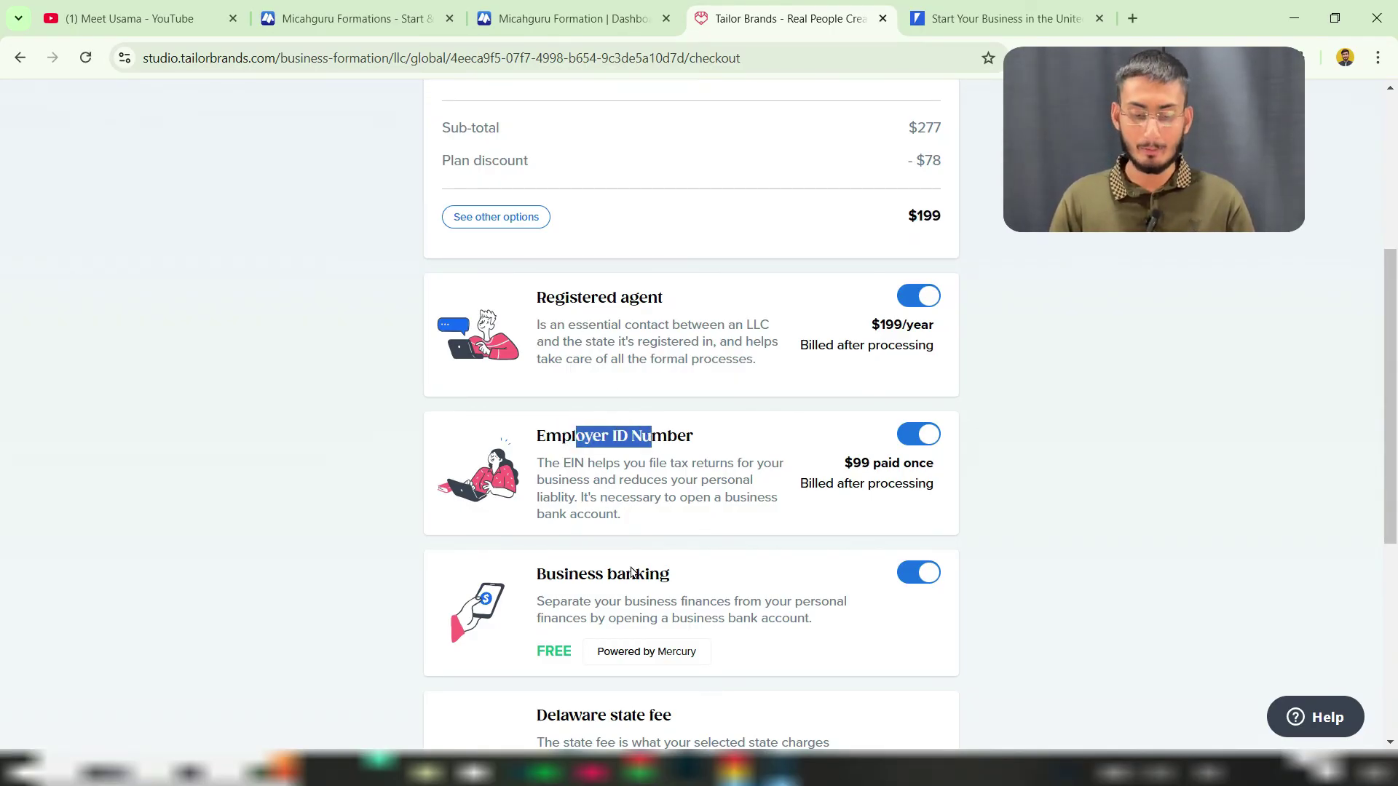
{"action": "left_click_drag", "start_coordinate": [581, 574], "coordinate": [630, 575]}
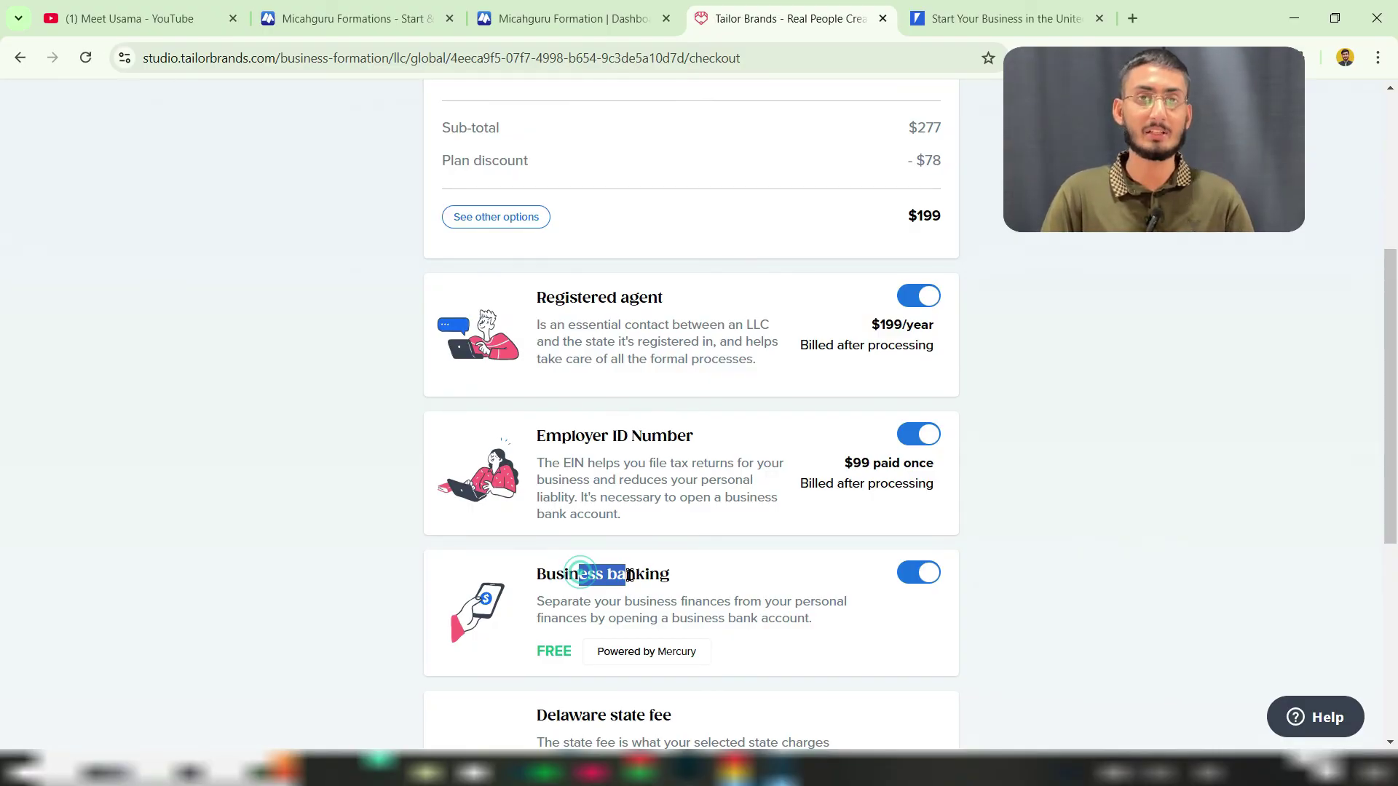
{"action": "scroll", "coordinate": [629, 575], "scroll_direction": "down", "scroll_amount": 4}
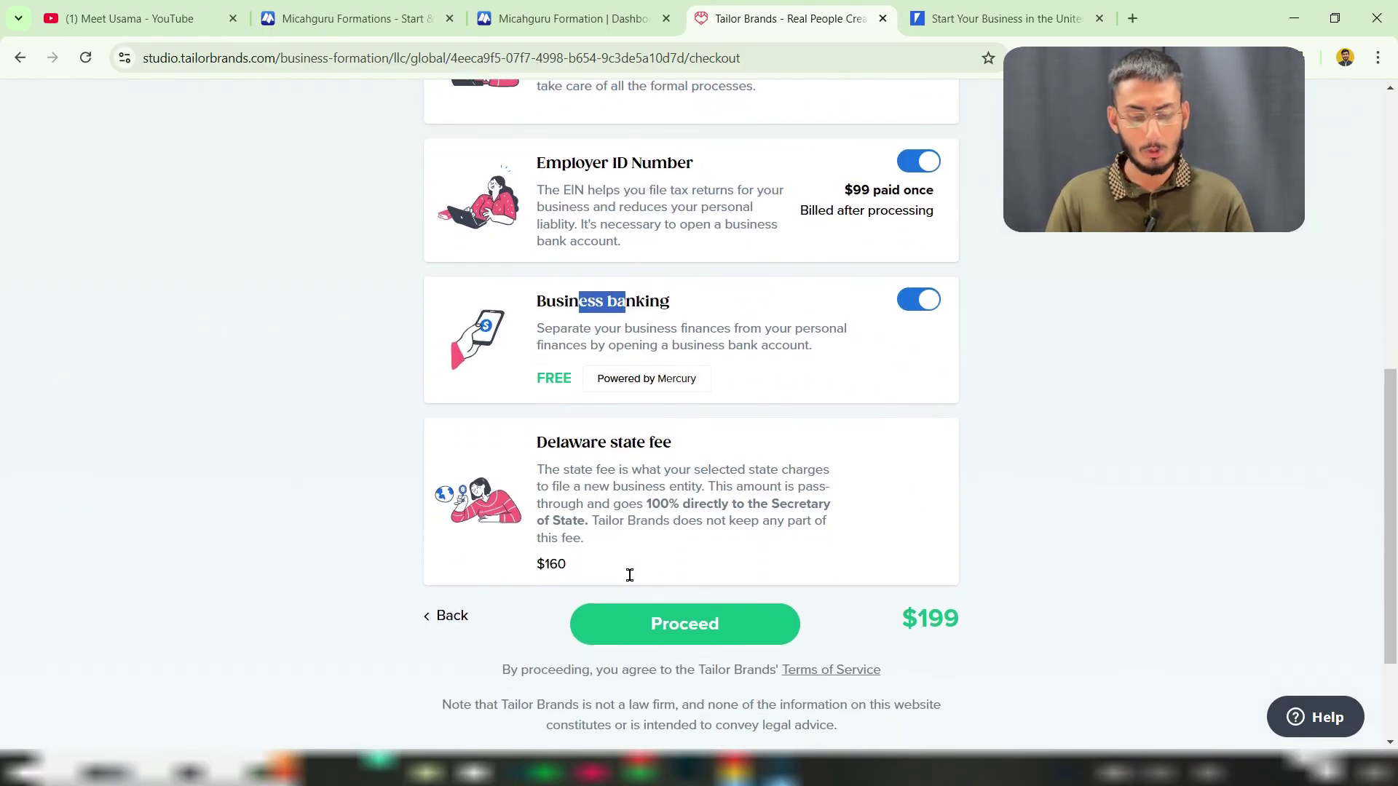
{"action": "left_click_drag", "start_coordinate": [625, 436], "coordinate": [581, 437]}
{"action": "left_click", "coordinate": [541, 557]}
{"action": "left_click_drag", "start_coordinate": [540, 557], "coordinate": [558, 557]}
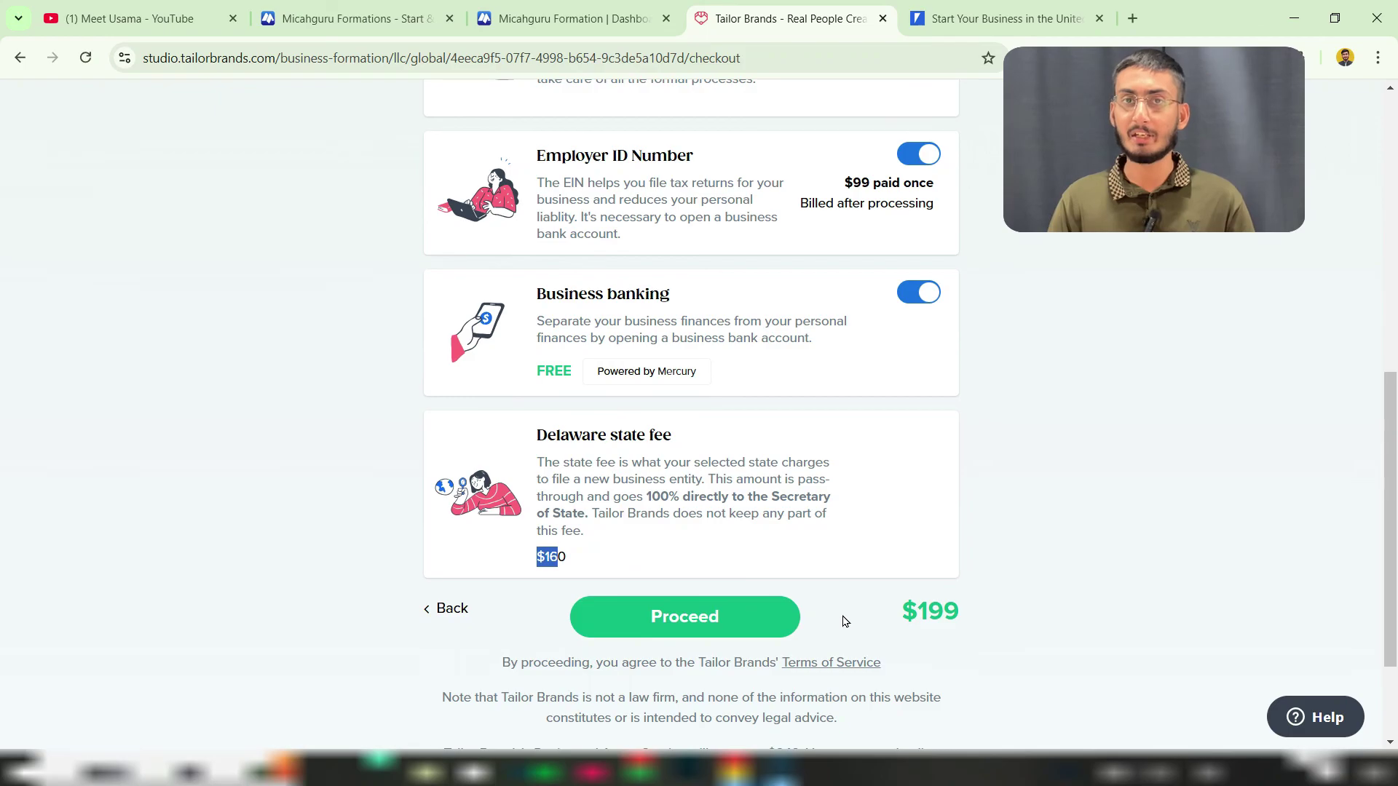
{"action": "left_click", "coordinate": [739, 619]}
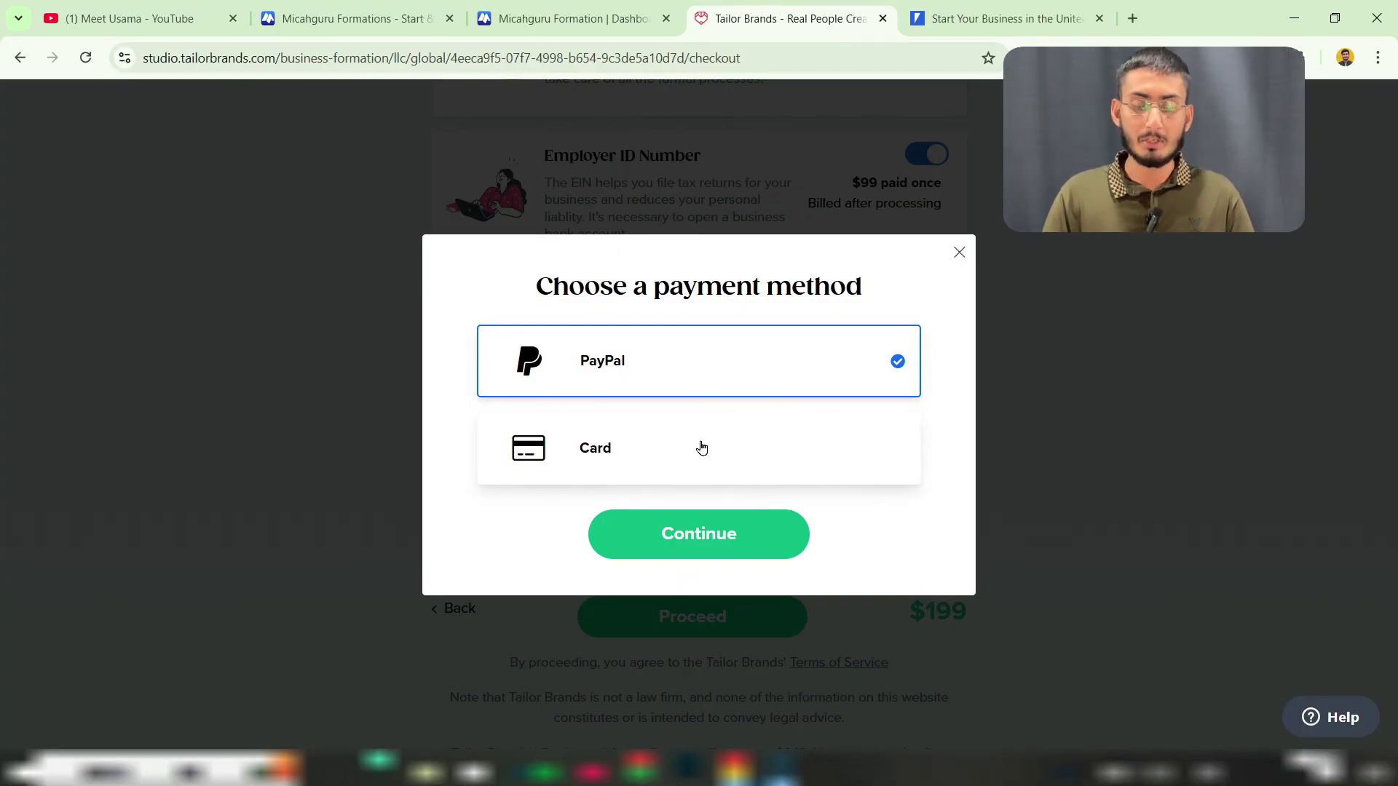
Step: Switch the payment method from PayPal to Card and continue to the card checkout form
{"action": "left_click", "coordinate": [699, 445]}
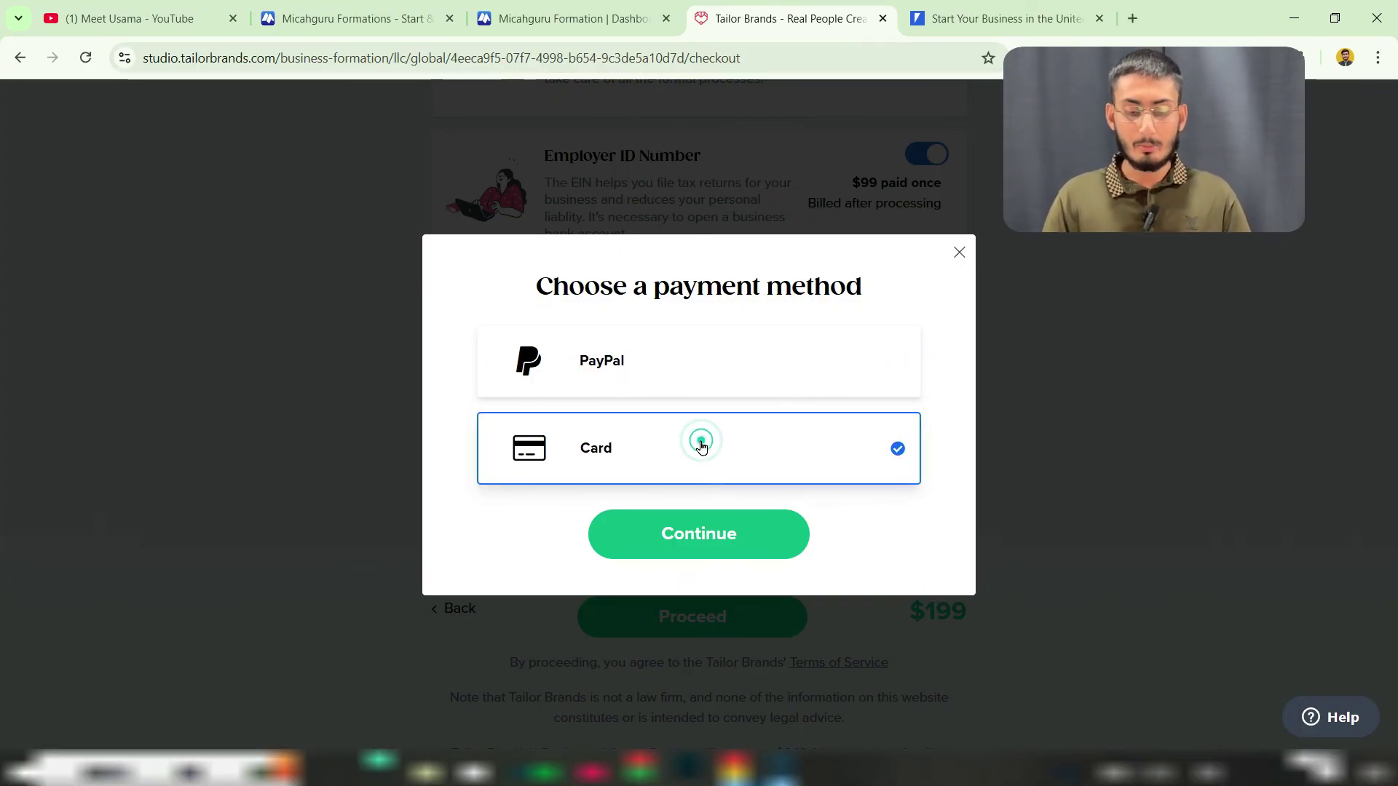
{"action": "left_click", "coordinate": [680, 534]}
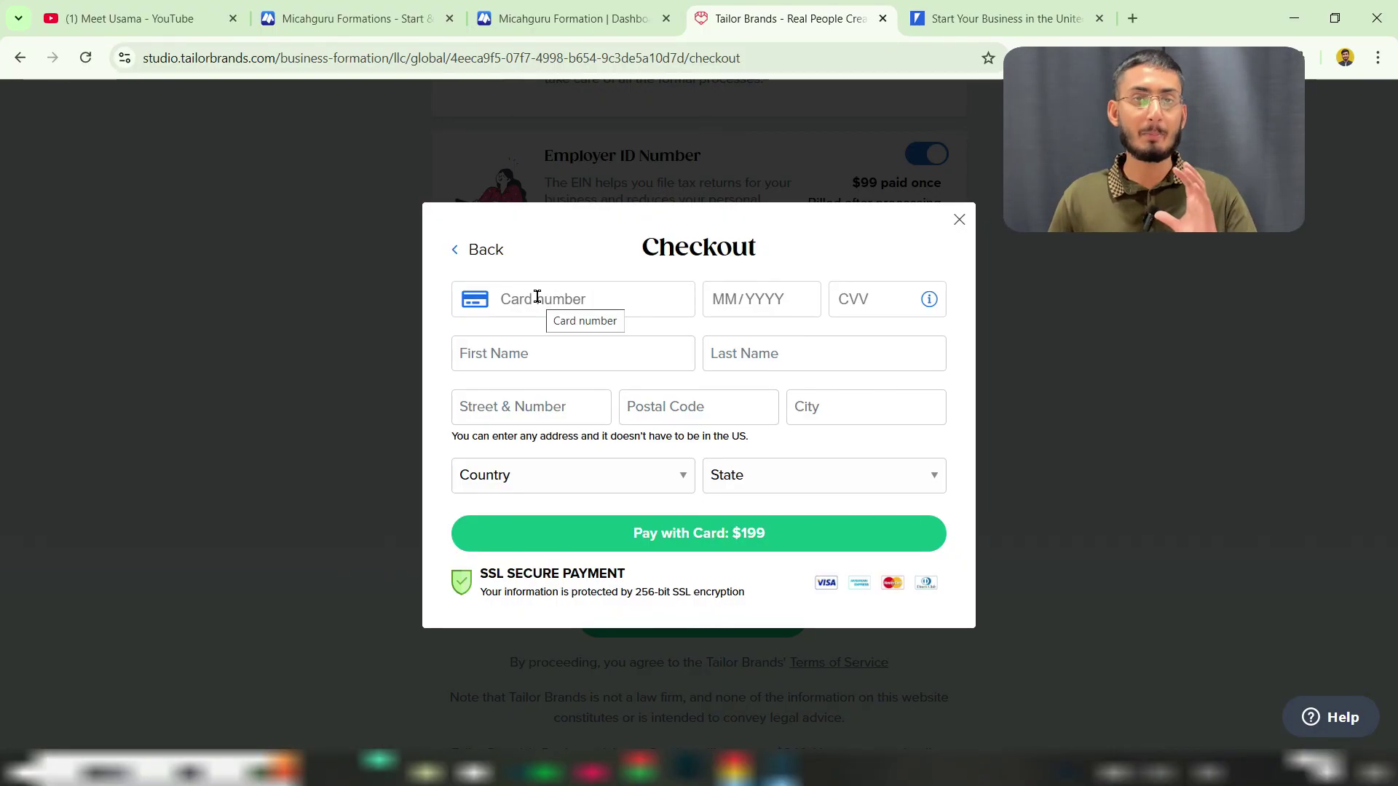
Step: Pick Pakistan in the billing Country list, then Punjab in the State list
{"action": "left_click", "coordinate": [514, 484]}
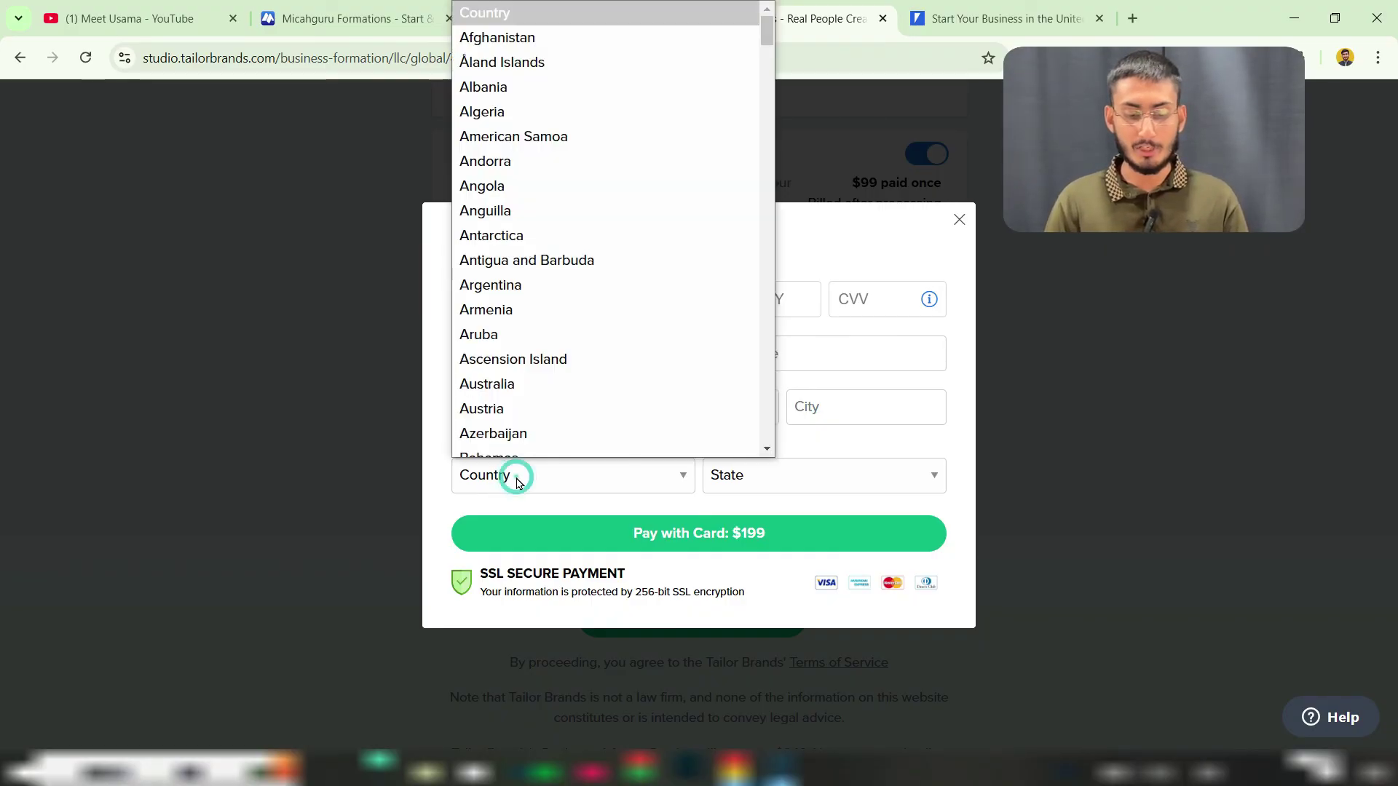
{"action": "key", "text": "p"}
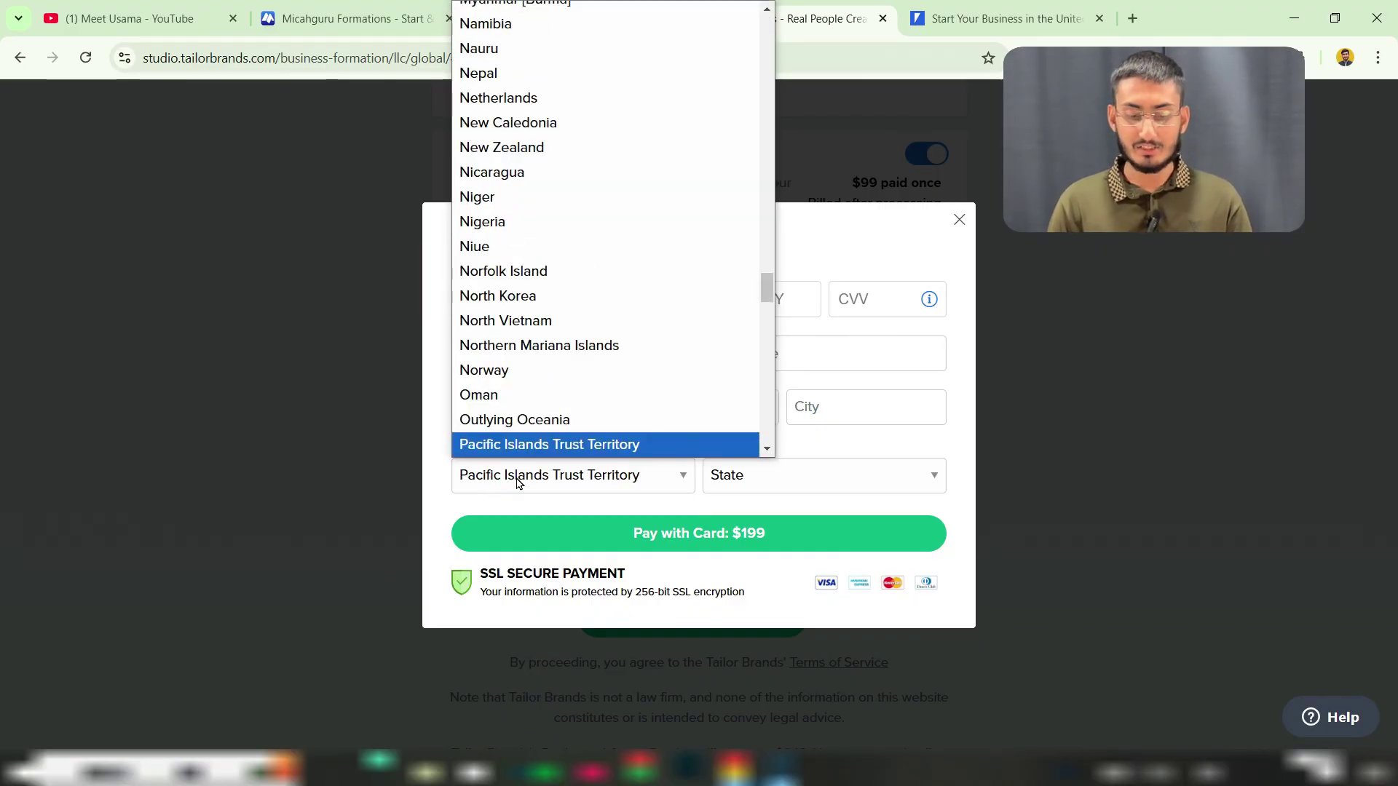
{"action": "key", "text": "Down"}
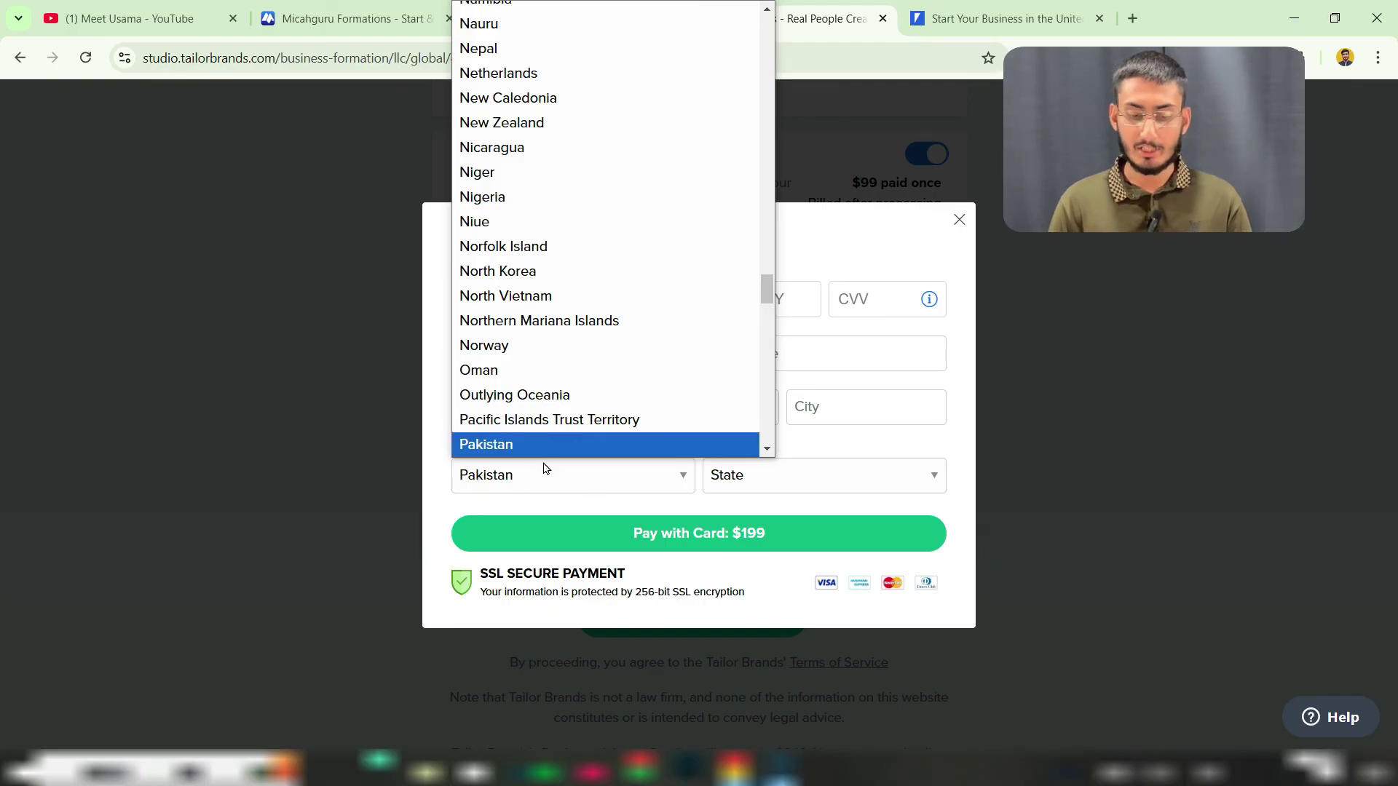
{"action": "left_click", "coordinate": [567, 451]}
{"action": "left_click", "coordinate": [787, 474]}
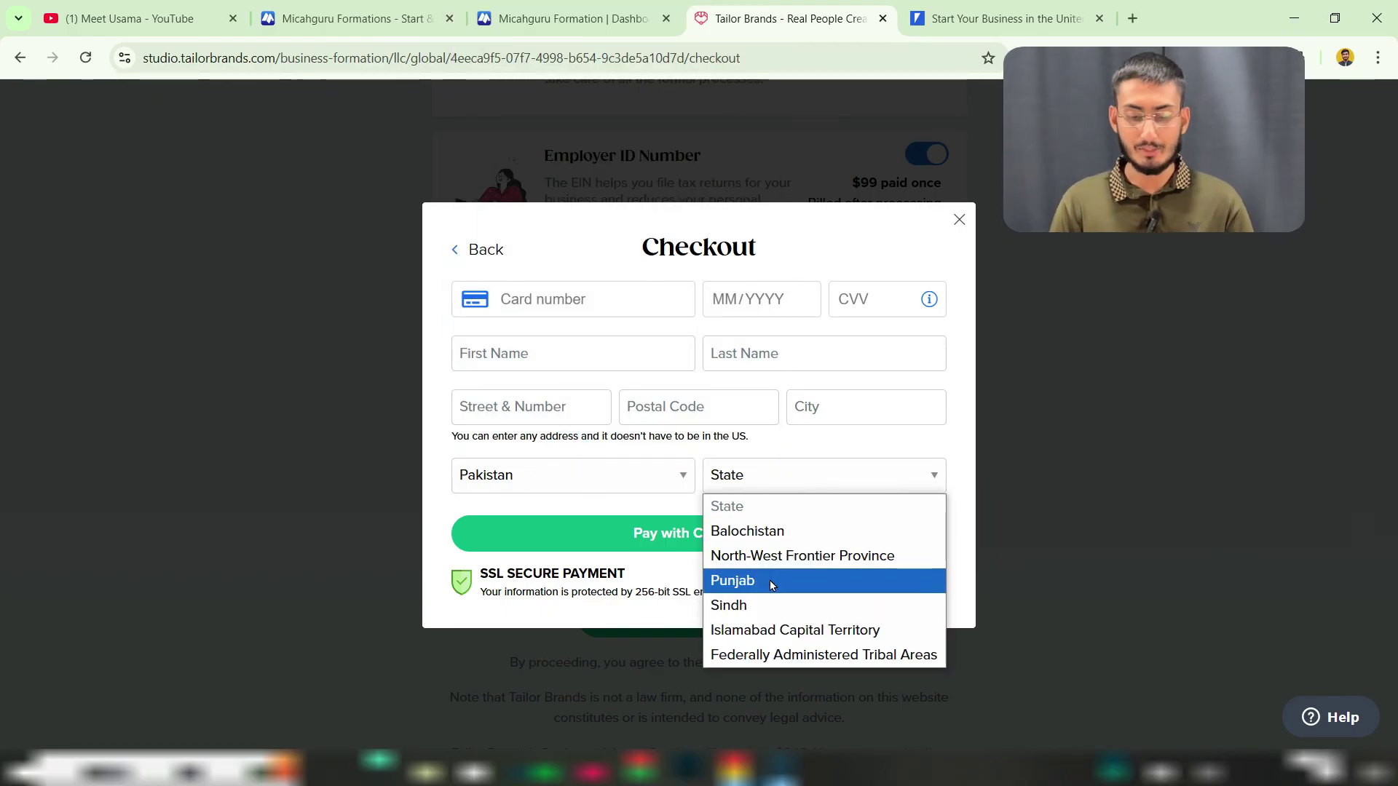
{"action": "left_click", "coordinate": [772, 581]}
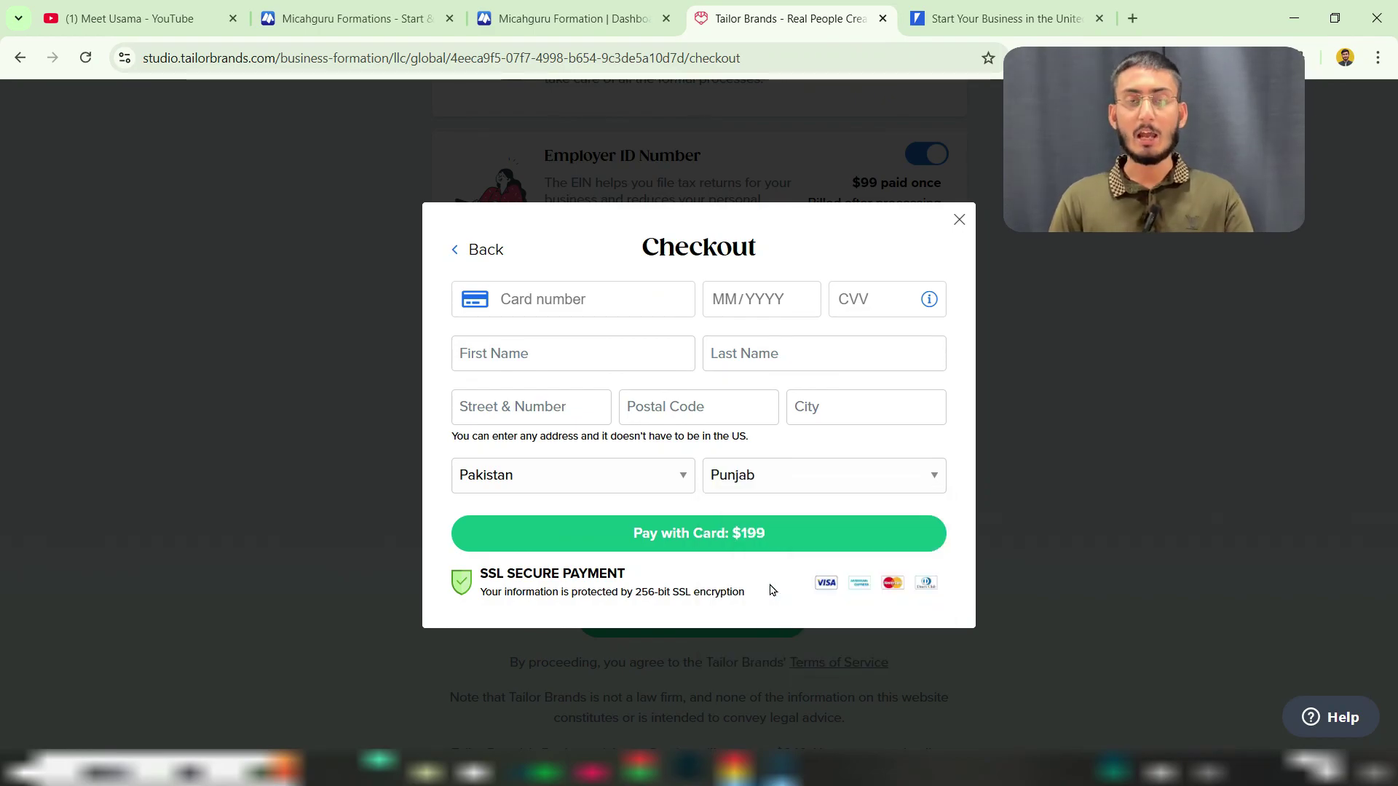